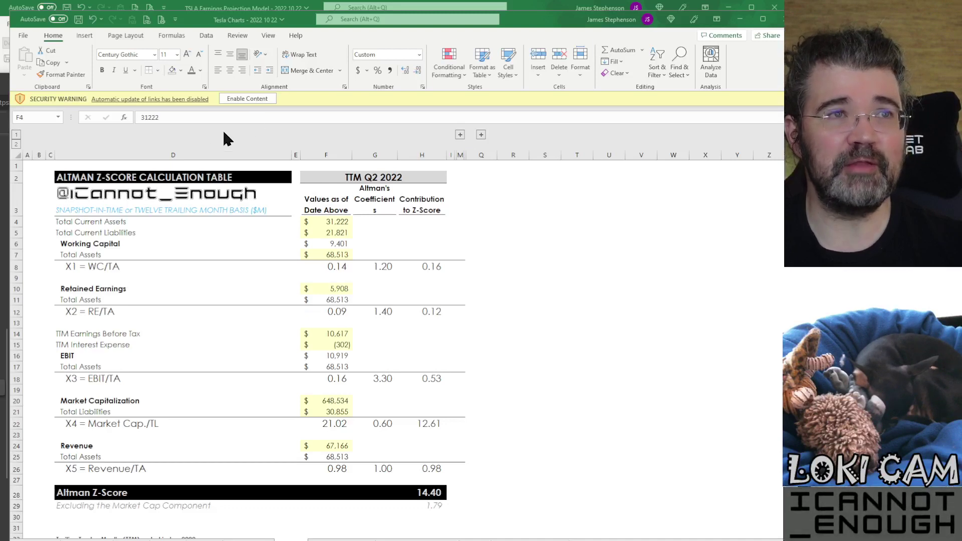
Check the Altman Z-Score total formula and the five X1–X5 contributions feeding it
left_click(428, 492)
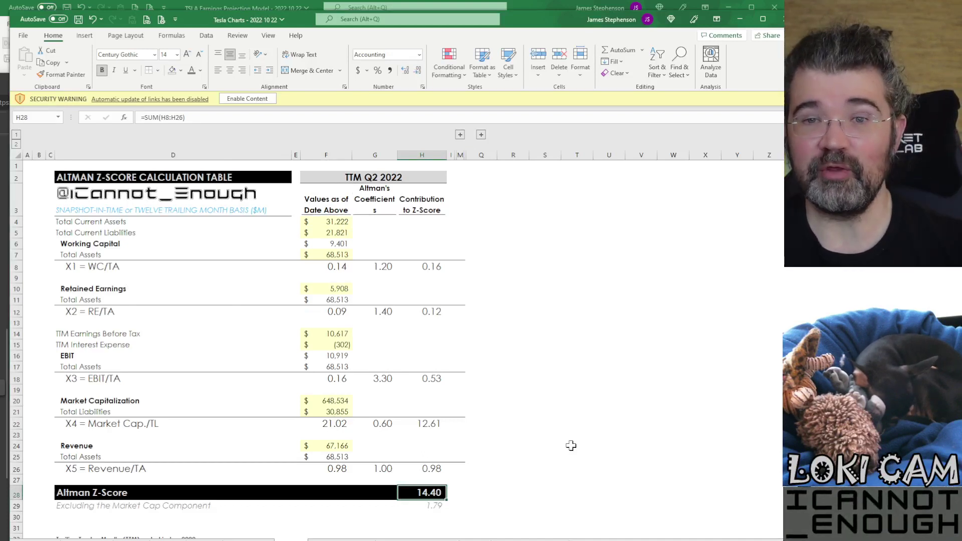
key("Up")
key("Up")
key("Up")
key("Up")
key("Up")
key("Up")
key("Up")
key("Up")
key("Up")
key("Up")
key("Up")
key("Up")
key("Up")
key("Up")
key("Up")
key("Up")
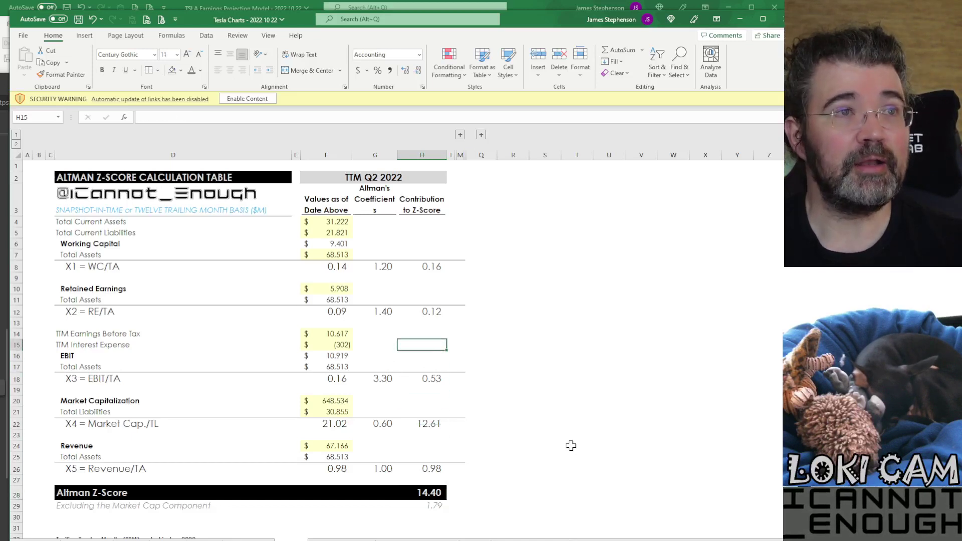
key("Up")
key("Up")
key("Up")
key("Up")
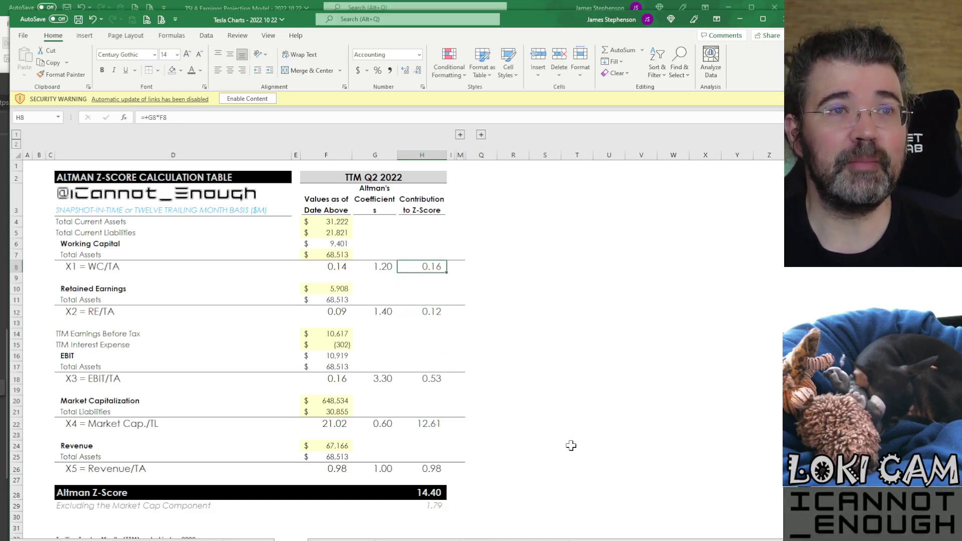
key("shift+Down")
key("shift+Down")
key("shift+Down")
key("shift+Down")
key("shift+Down")
key("shift+Down")
key("shift+Down")
key("shift+Down")
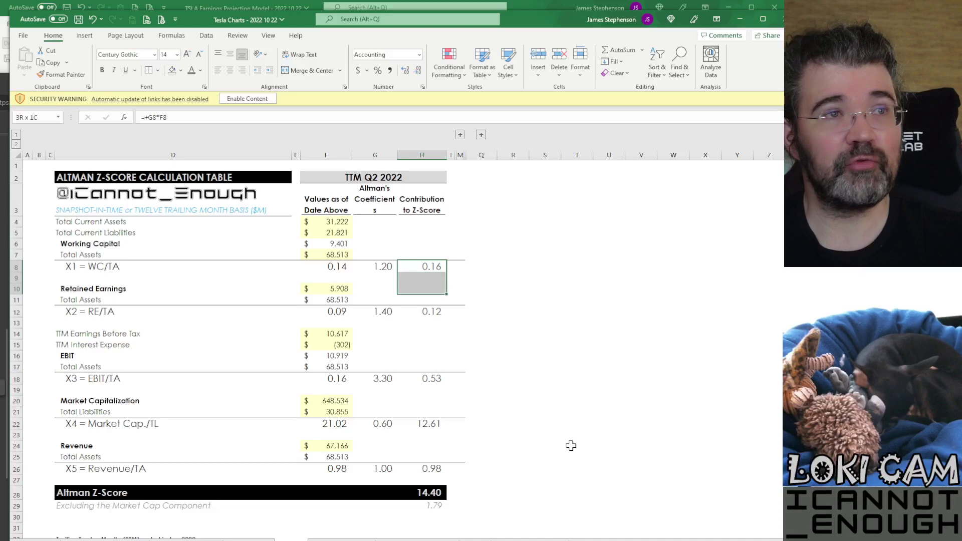
key("shift+Down")
key("shift+Down")
key("shift+Down")
key("shift+Down")
key("shift+Down")
key("shift+Down")
key("shift+Down")
key("shift+Down")
key("shift+Down")
key("shift+Down")
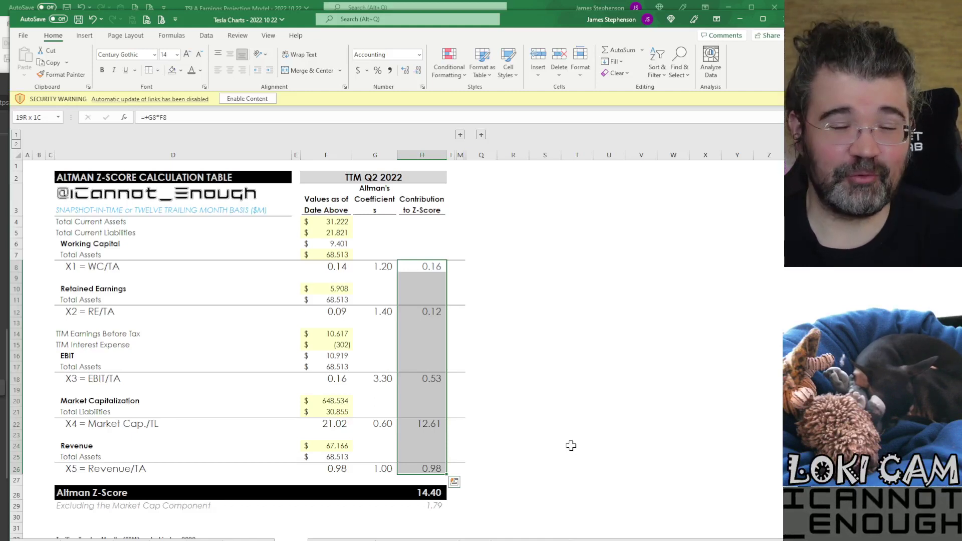
key("Down")
key("Up")
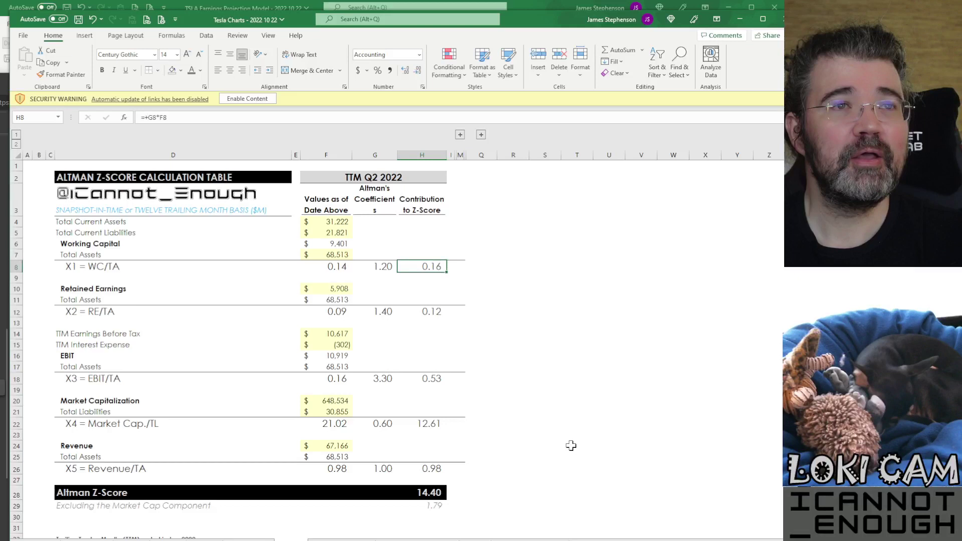
key("Down")
key("Down")
key("Down")
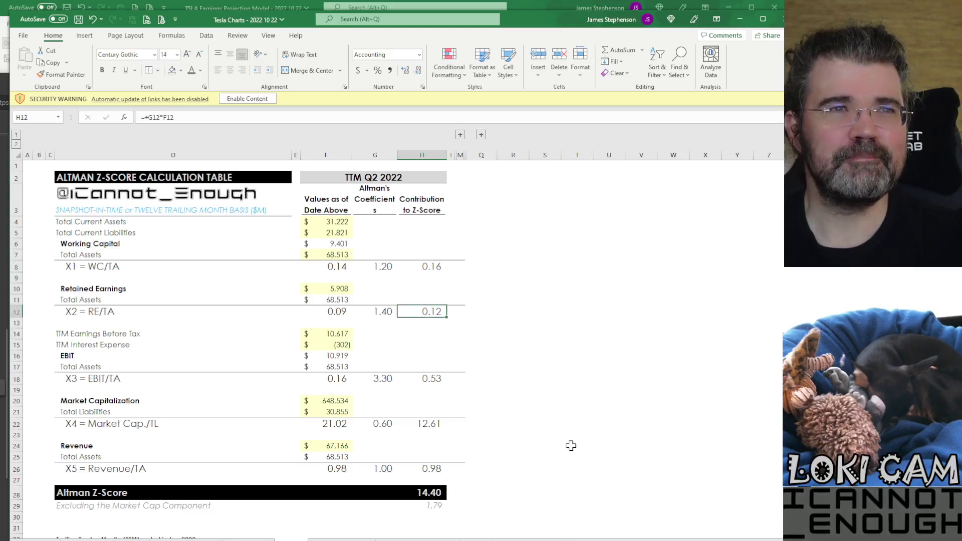
key("Up")
key("Up")
key("Up")
key("Up")
Trace the coefficient column back to the TTM-basis subtitle and the 31,222 Total Current Assets input
key("Left")
key("Up")
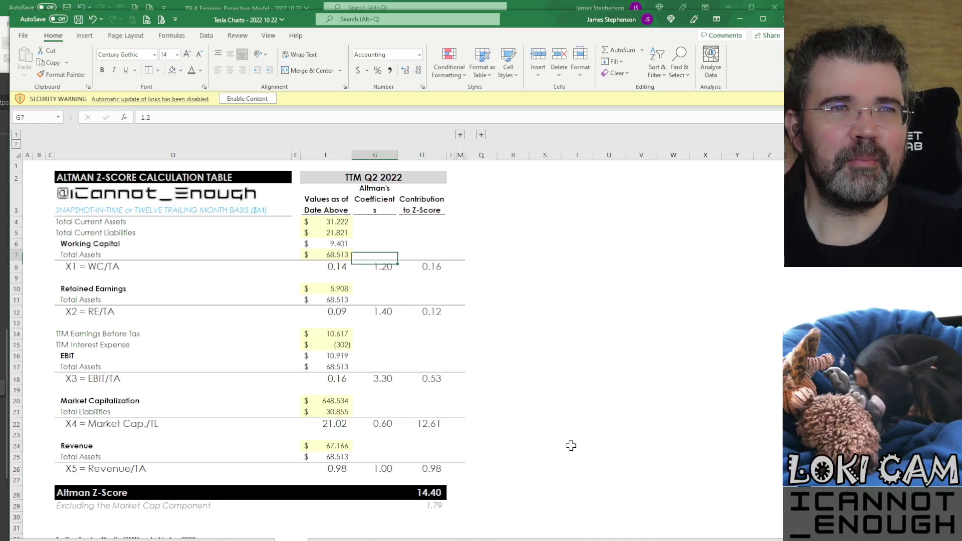
key("Up")
key("Up")
key("Up")
key("Up")
key("Down")
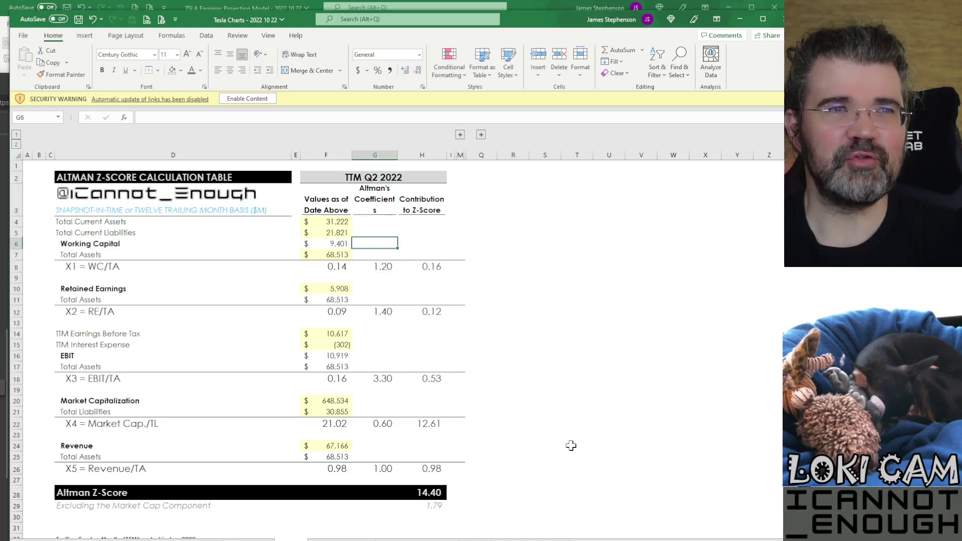
key("Down")
key("Down")
key("Left")
key("Up")
key("Up")
key("Up")
key("Up")
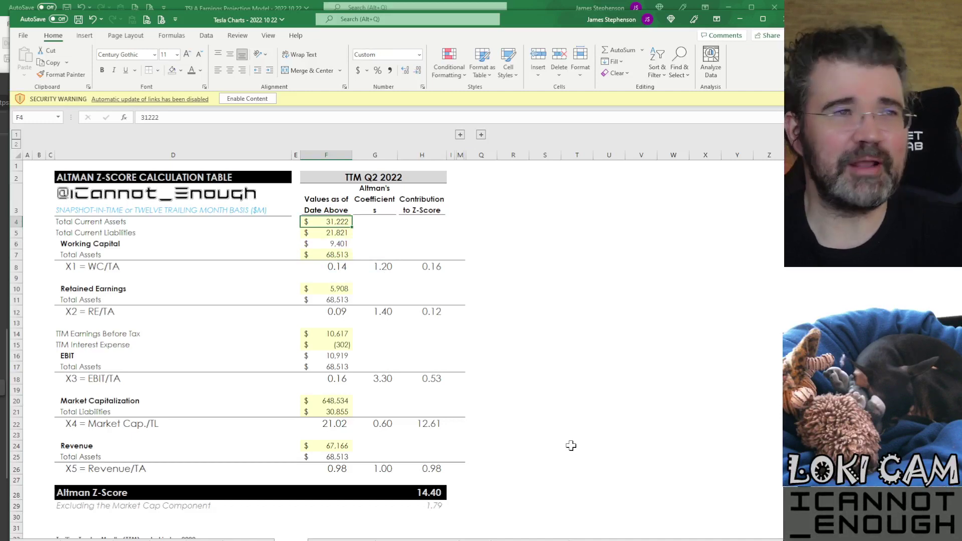
key("Left")
key("Left")
key("Up")
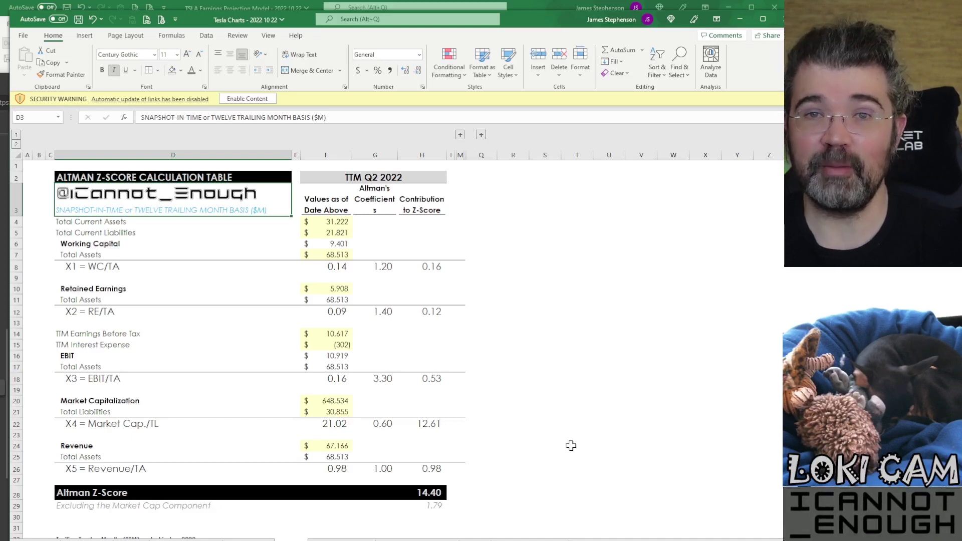
key("Down")
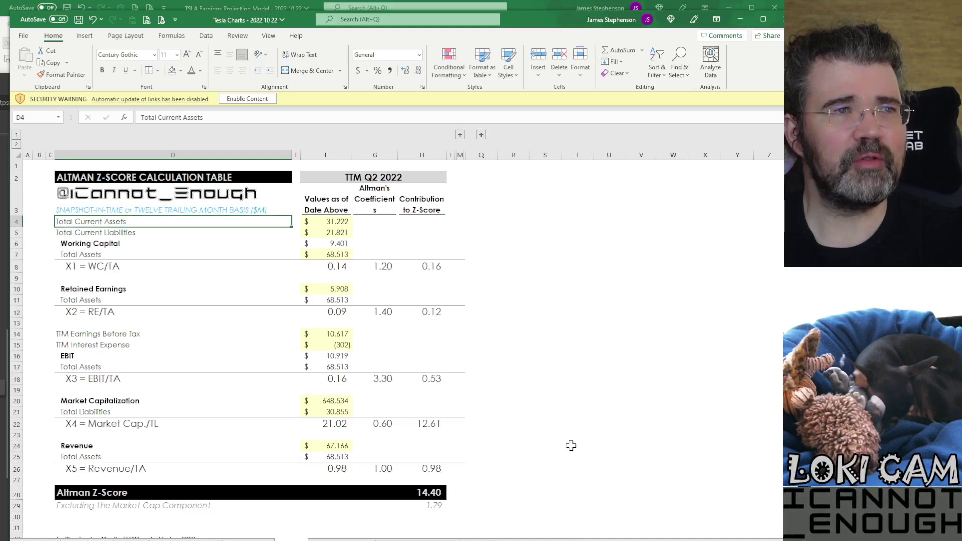
key("Right")
key("Right")
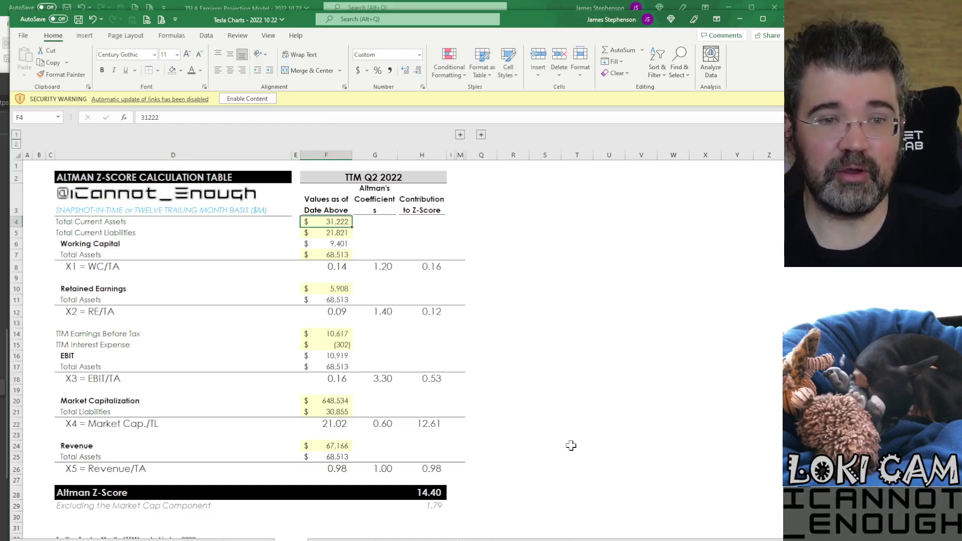
Compare the Tesla Q3 2022 balance sheet PDF against the spreadsheet's Total Current Liabilities value
left_click(2, 94)
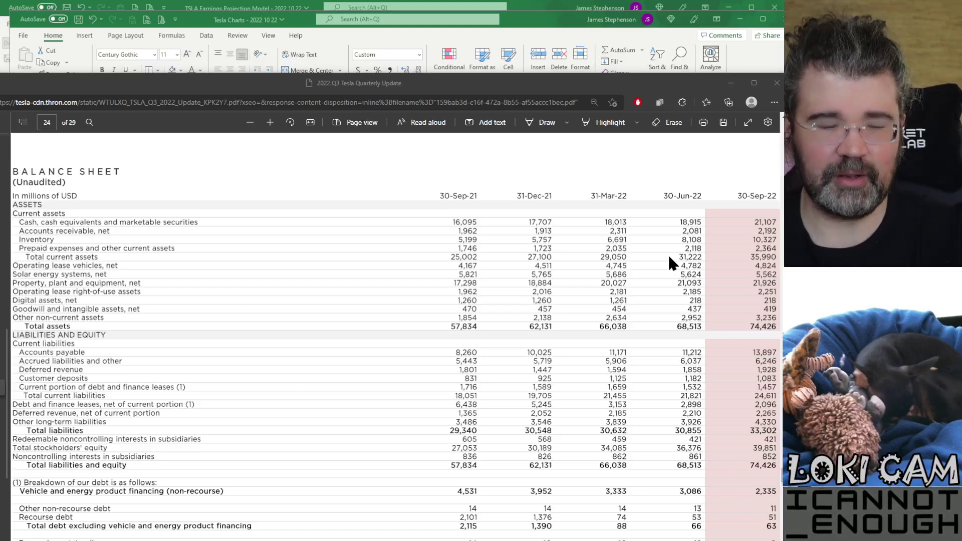
key("alt+Tab")
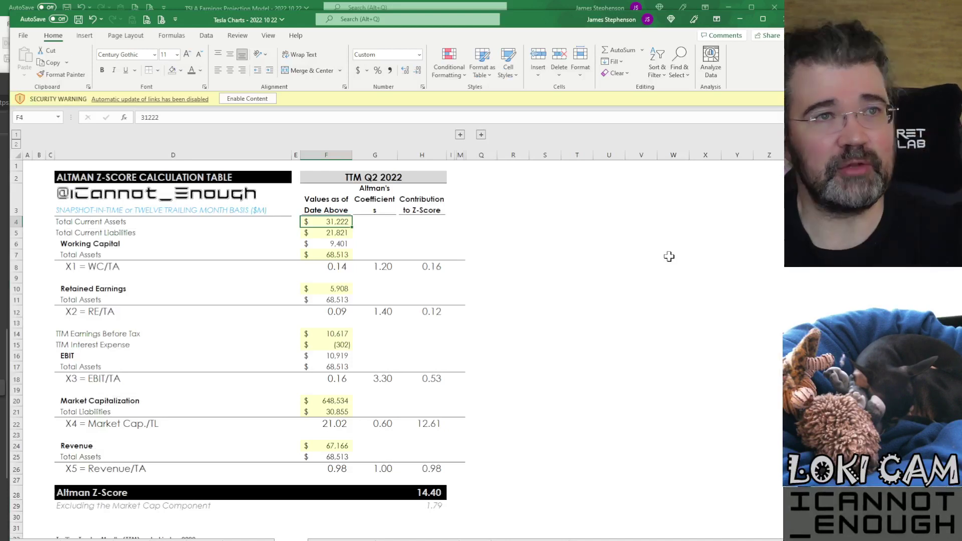
key("Down")
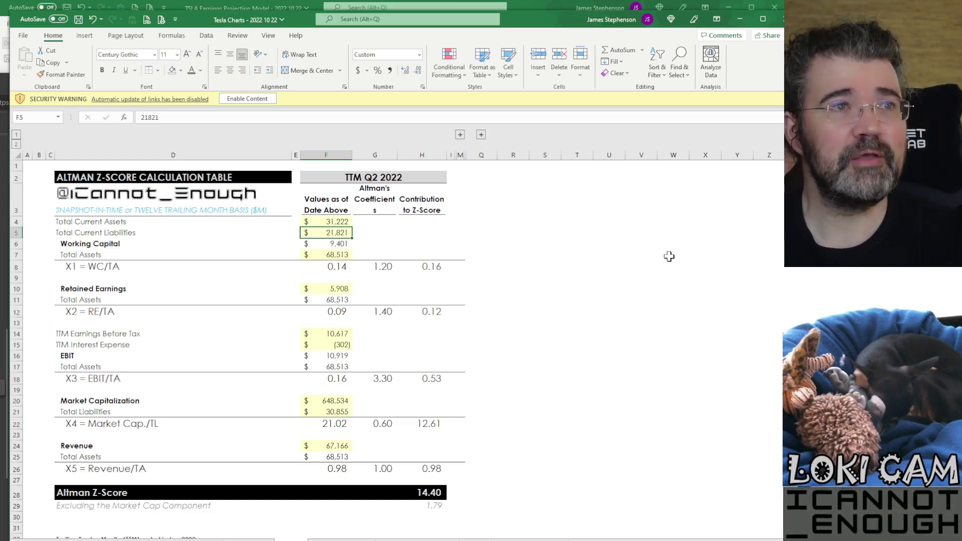
key("alt+Tab")
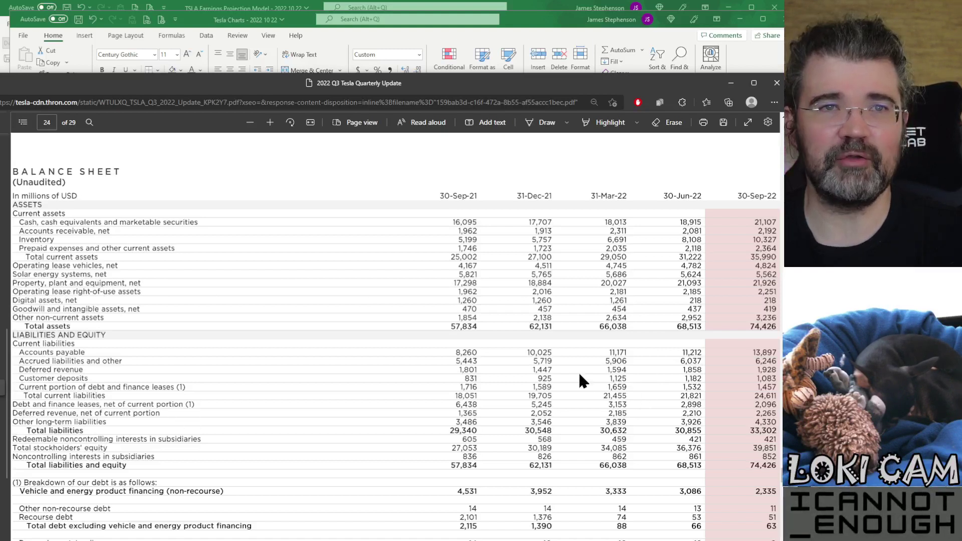
Check the current assets, current liabilities, Working Capital and Total Assets inputs, ending on X1 = WC/TA (=F6/F7)
key("alt+Tab")
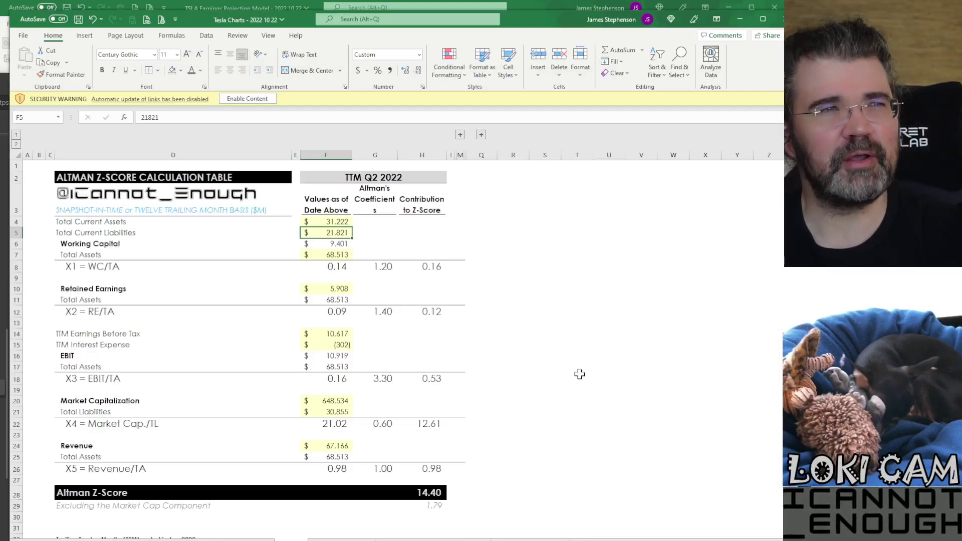
key("Down")
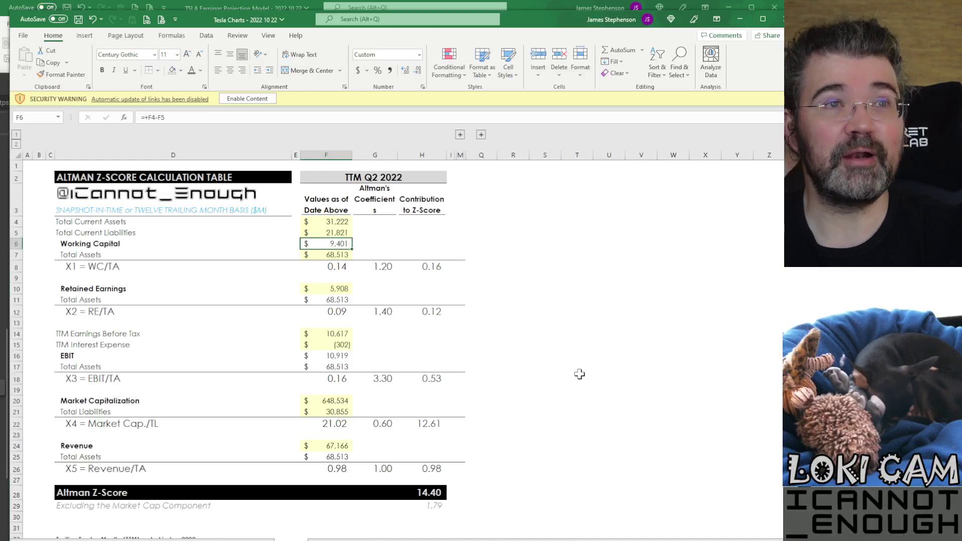
key("Up")
key("Up")
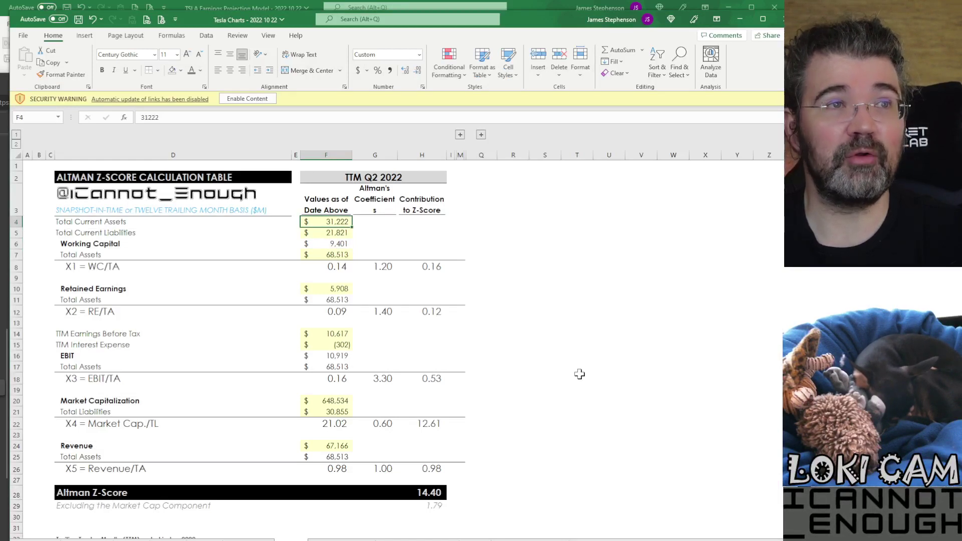
key("Down")
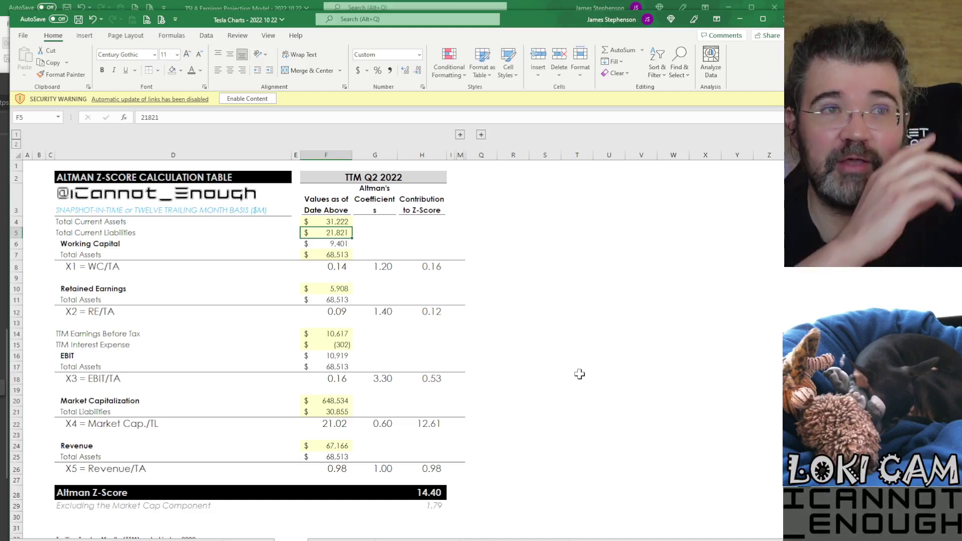
key("Down")
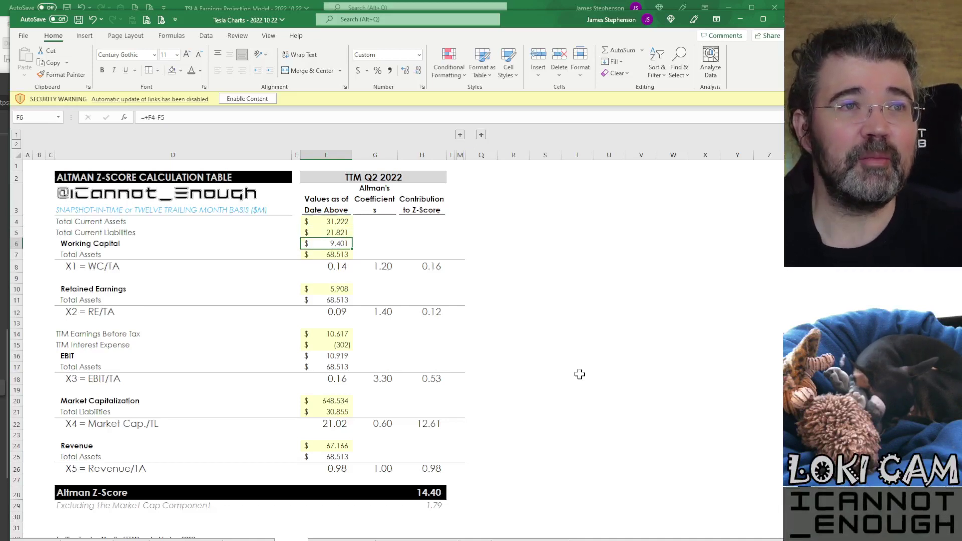
key("Down")
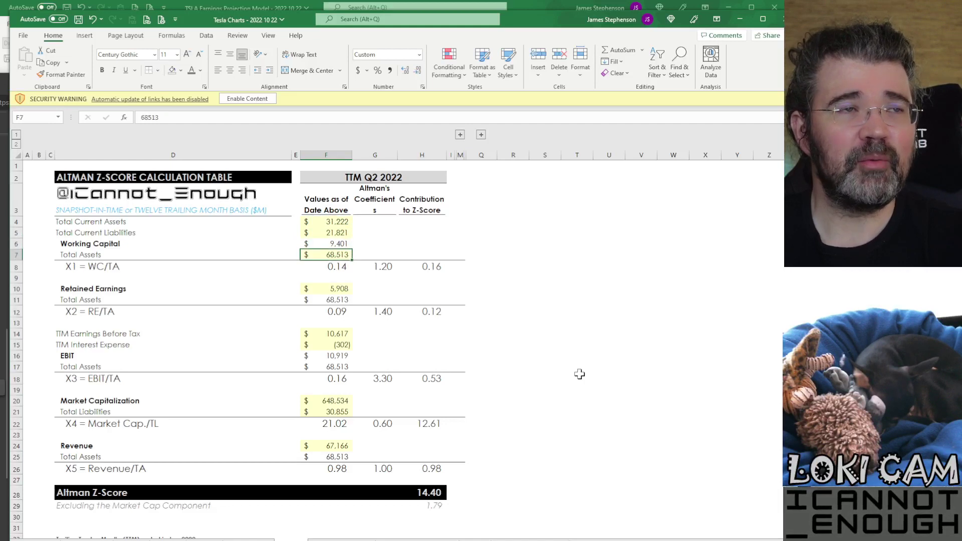
key("Up")
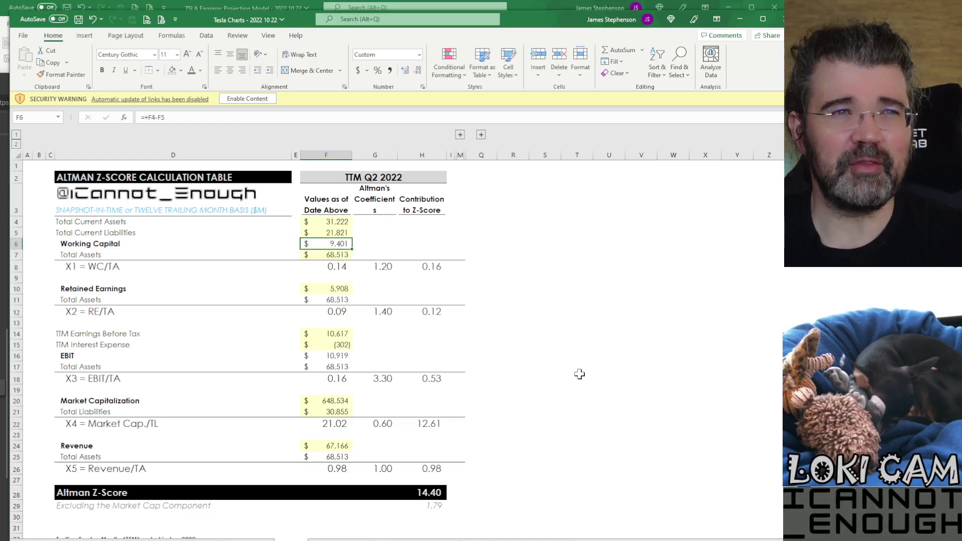
key("Down")
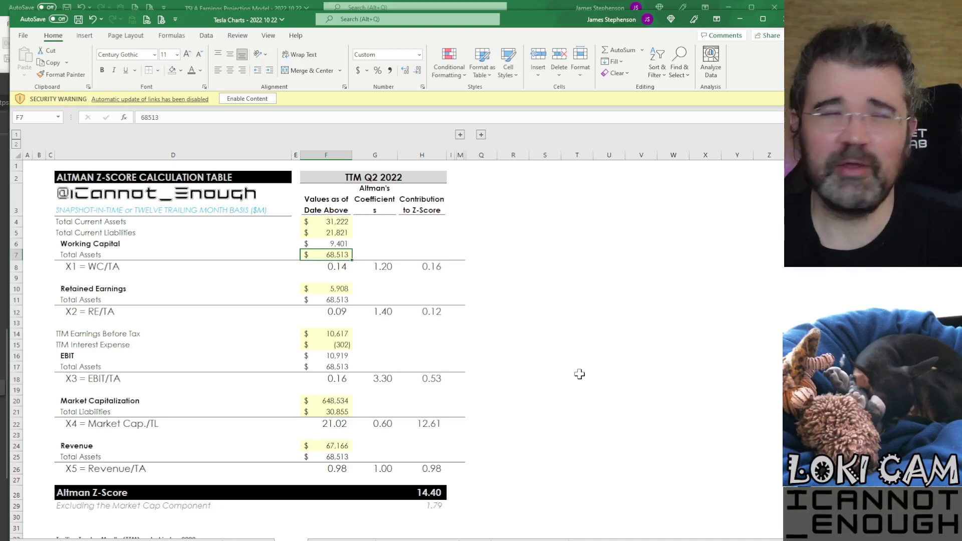
key("Up")
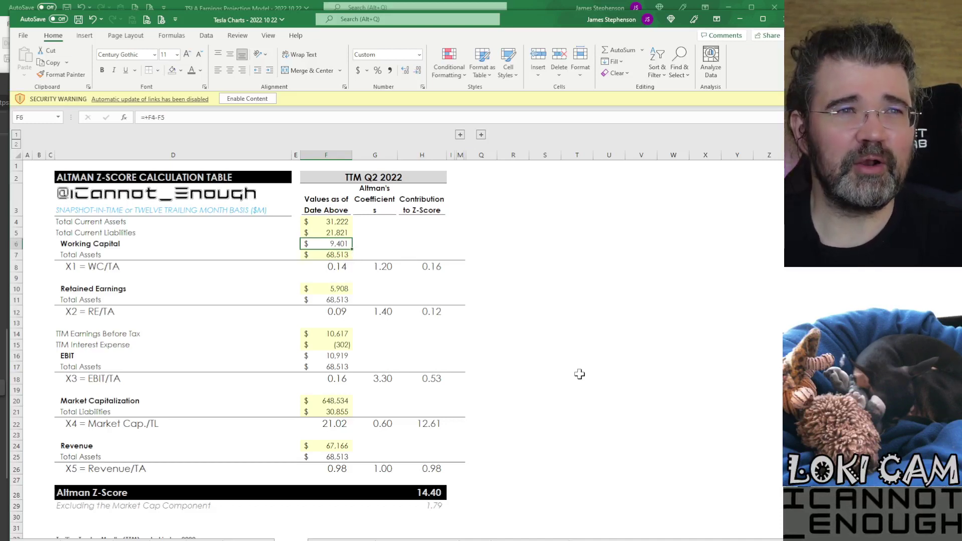
key("Down")
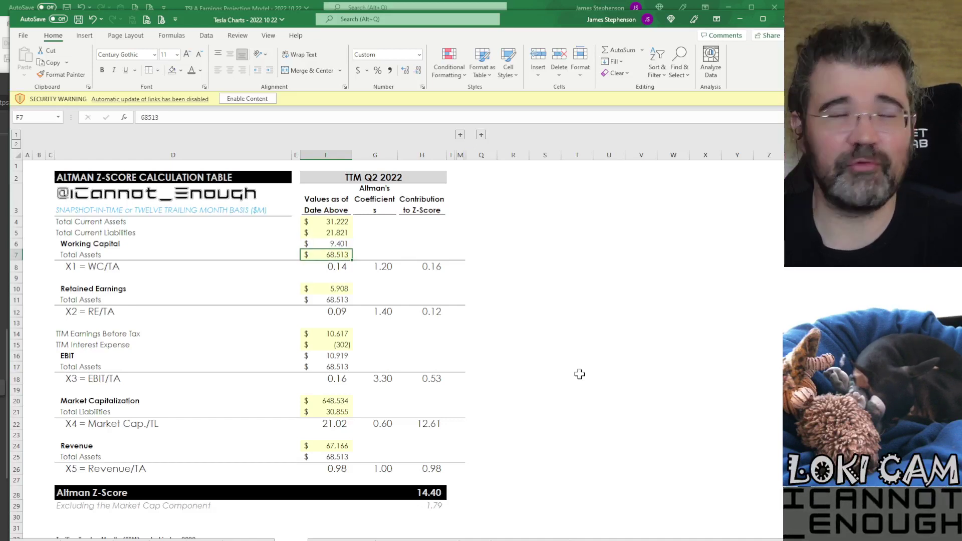
key("Down")
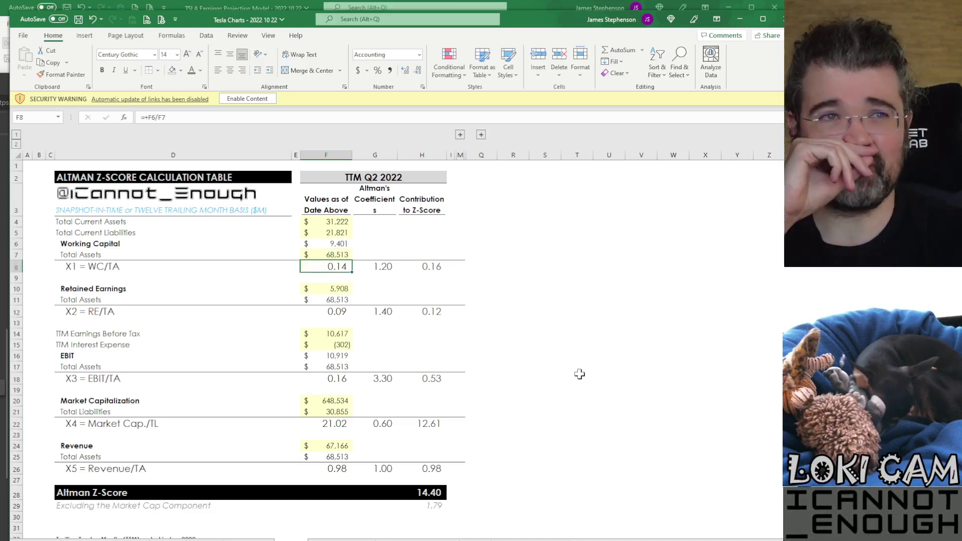
Review the 68,513 Total Assets, the X1 ratio, its 1.20 coefficient and the X1 contribution formula
key("Up")
key("Up")
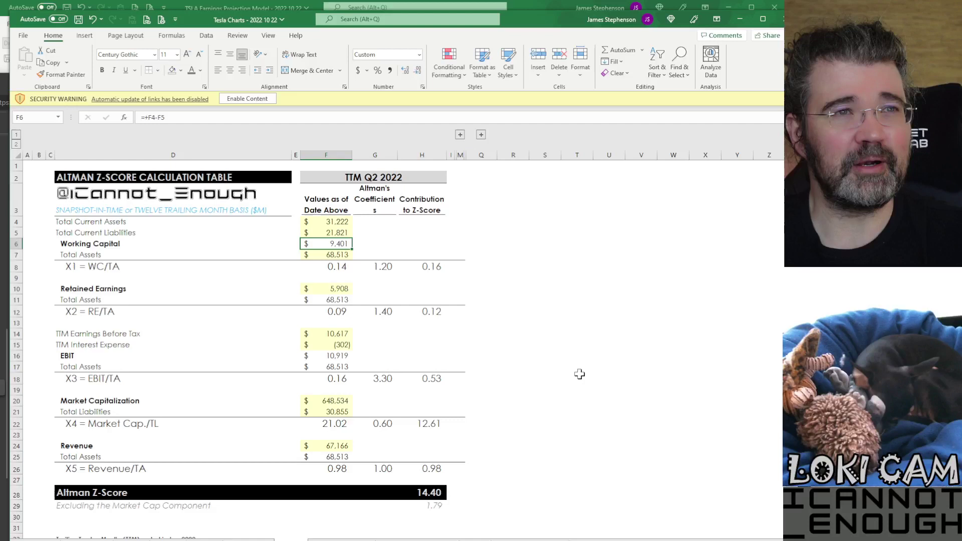
key("Down")
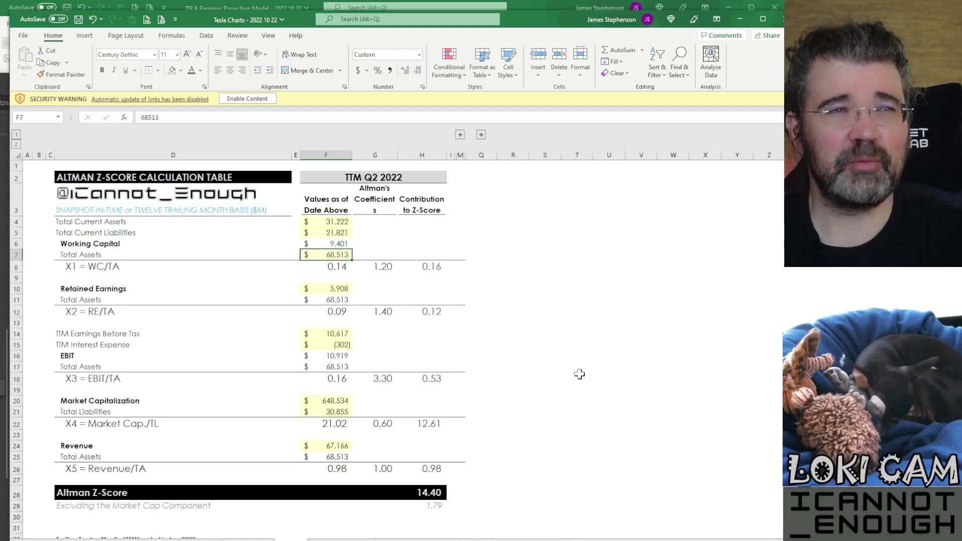
key("Down")
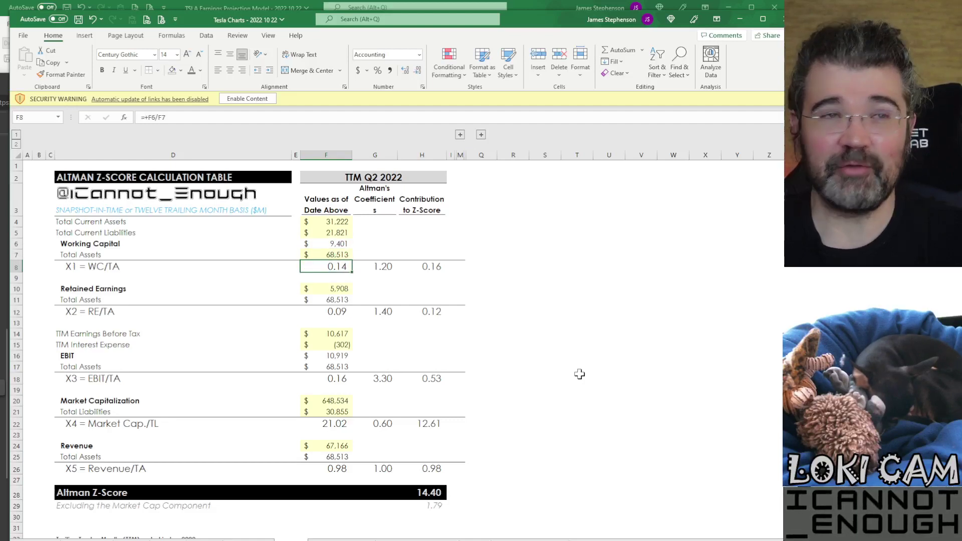
key("Right")
key("Up")
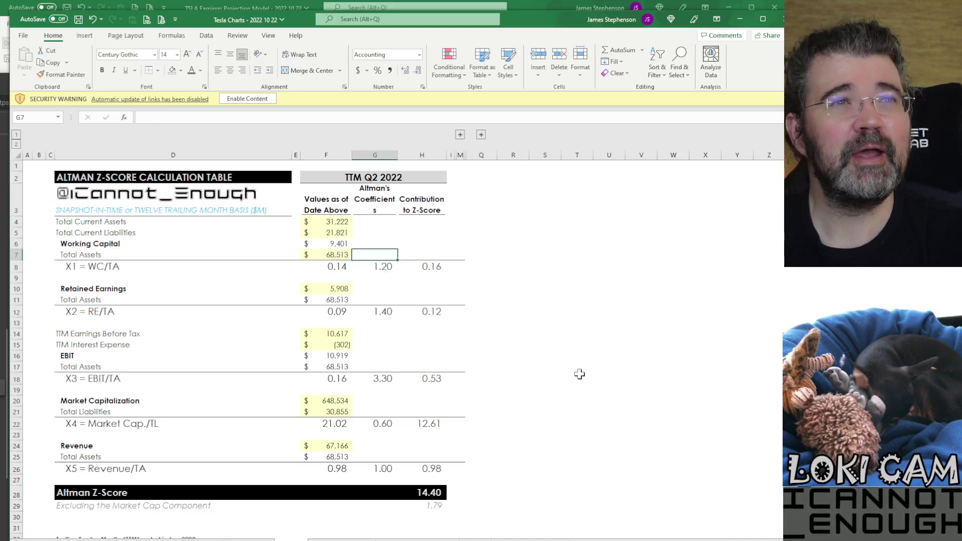
key("Up")
key("Up")
key("Up")
key("Up")
key("Down")
key("Down")
key("Down")
key("Down")
key("Down")
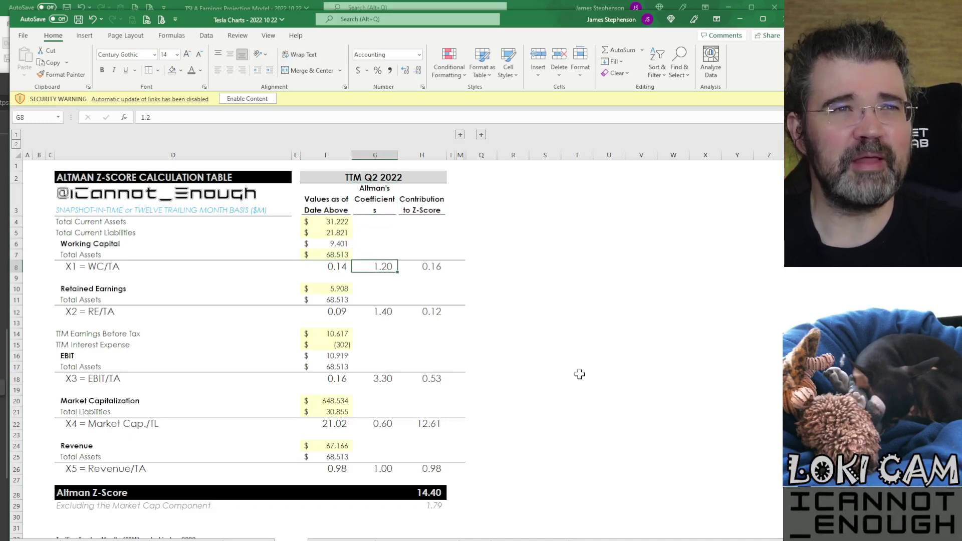
key("Right")
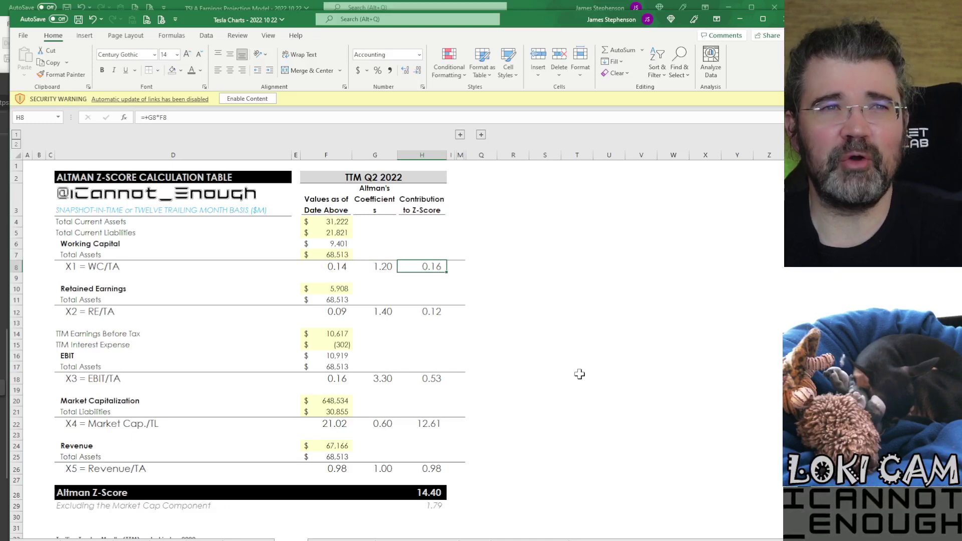
key("Up")
key("Up")
key("Up")
key("Up")
key("Up")
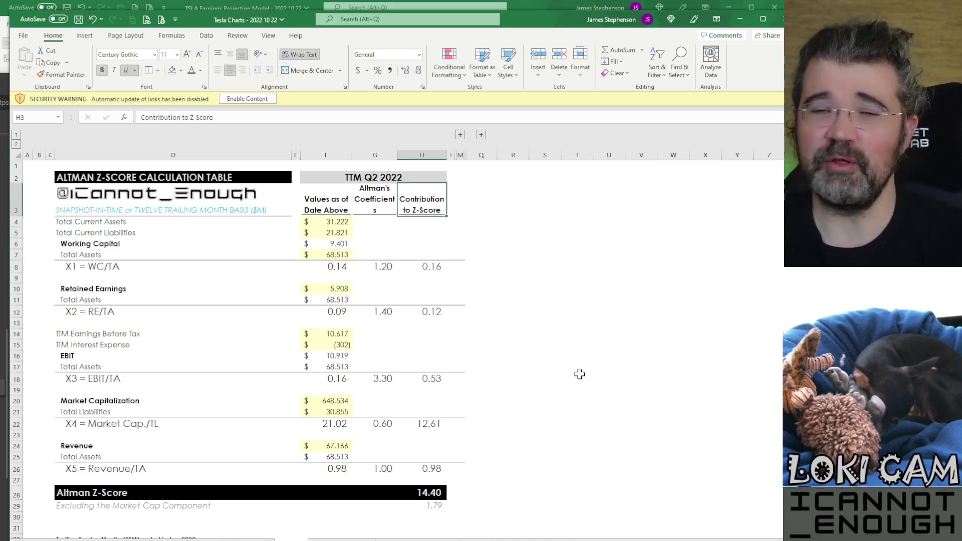
key("Down")
key("Down")
key("Down")
key("Down")
key("Down")
key("Down")
key("Down")
key("Down")
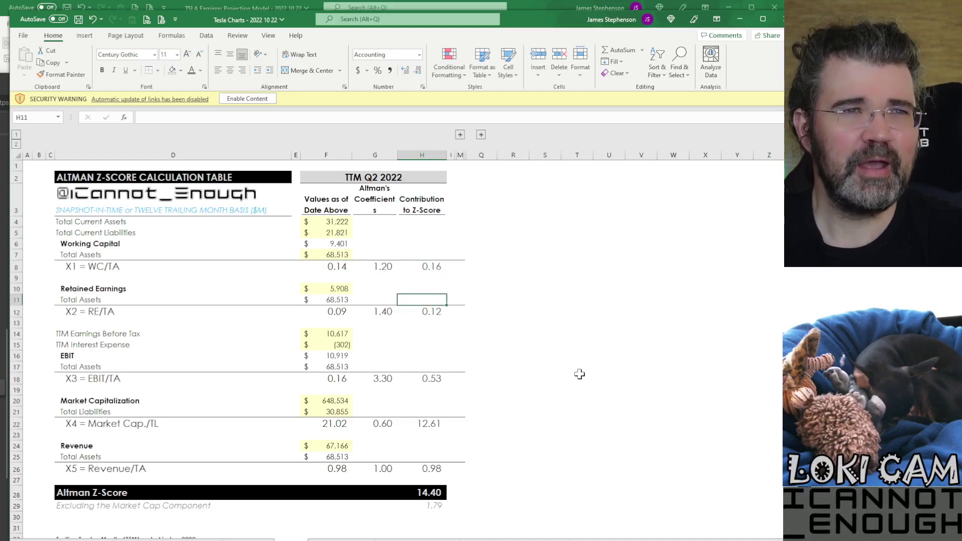
Check Retained Earnings of 5,908, the remaining contributions and the 14.40 Z-score, then bring up the Q3 update
key("Left")
key("Left")
key("Up")
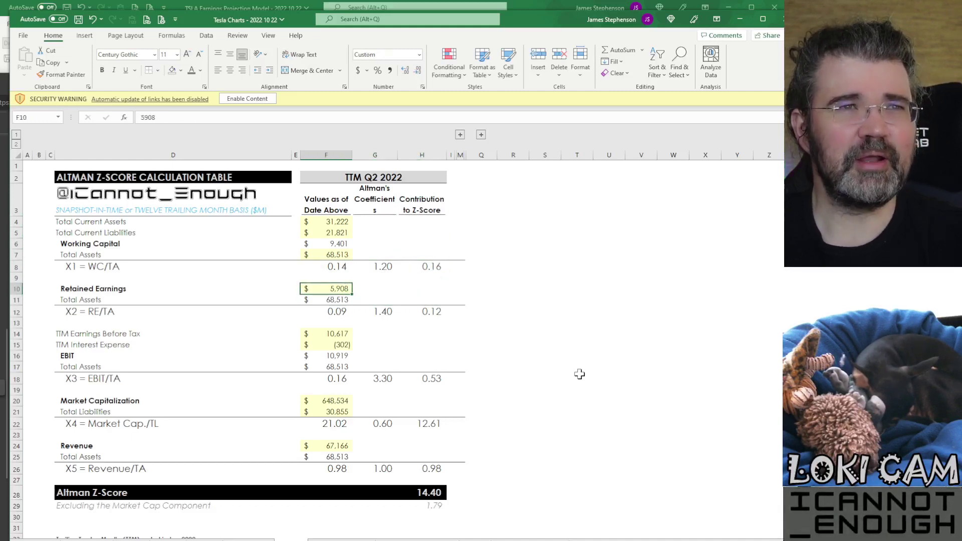
key("Right")
key("Right")
key("Down")
key("Down")
key("Down")
key("Down")
key("Down")
key("Down")
key("Down")
key("Down")
key("Down")
key("Down")
key("Down")
key("Down")
key("Down")
key("Down")
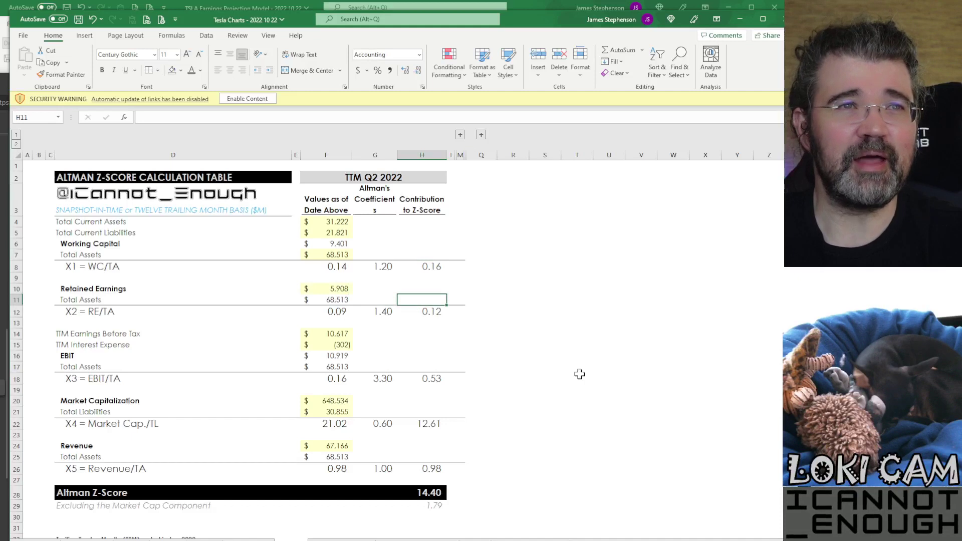
key("Down")
key("Down")
key("Down")
key("Down")
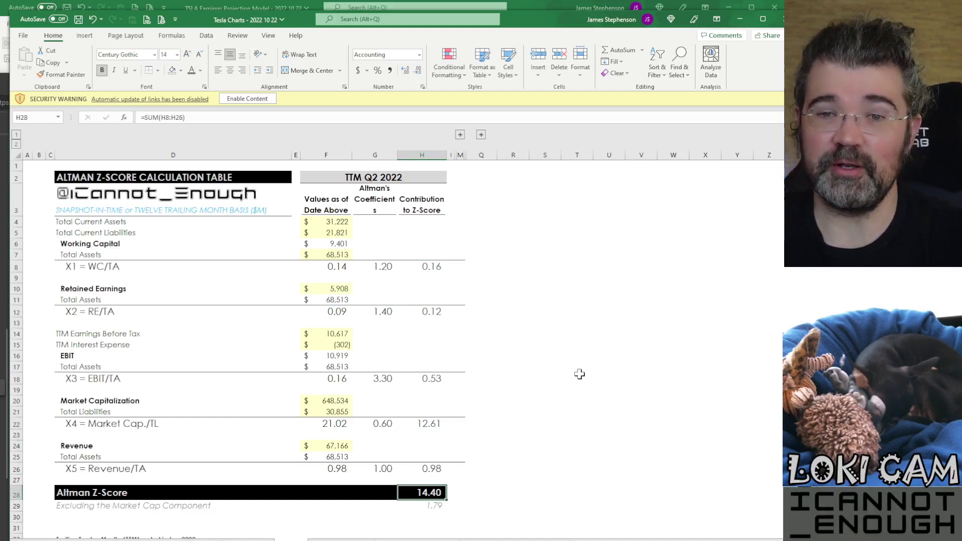
key("Up")
key("Up")
key("Up")
key("Up")
key("Up")
key("Up")
key("Up")
key("Up")
key("Up")
key("Up")
key("Up")
key("Up")
key("Up")
key("Up")
key("Up")
key("Up")
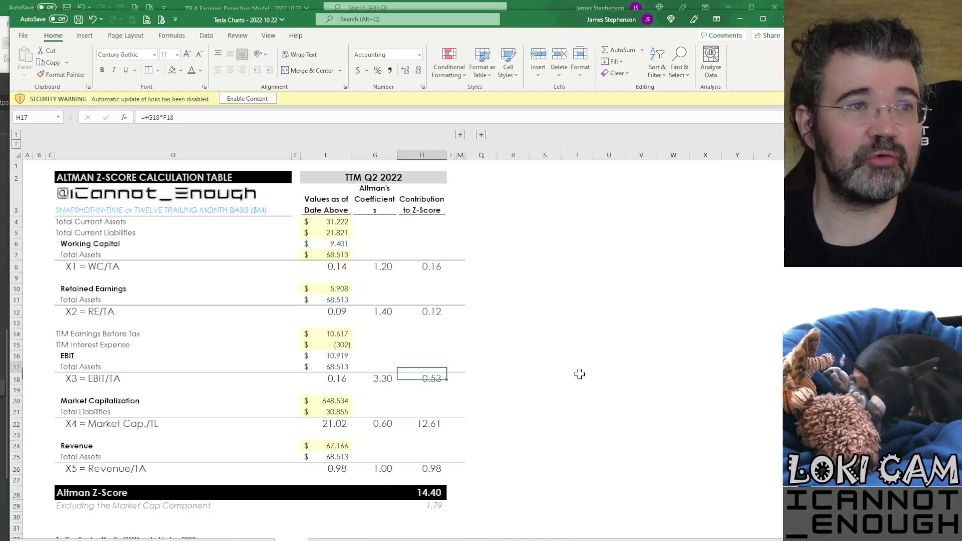
key("Up")
key("Up")
key("Left")
key("Left")
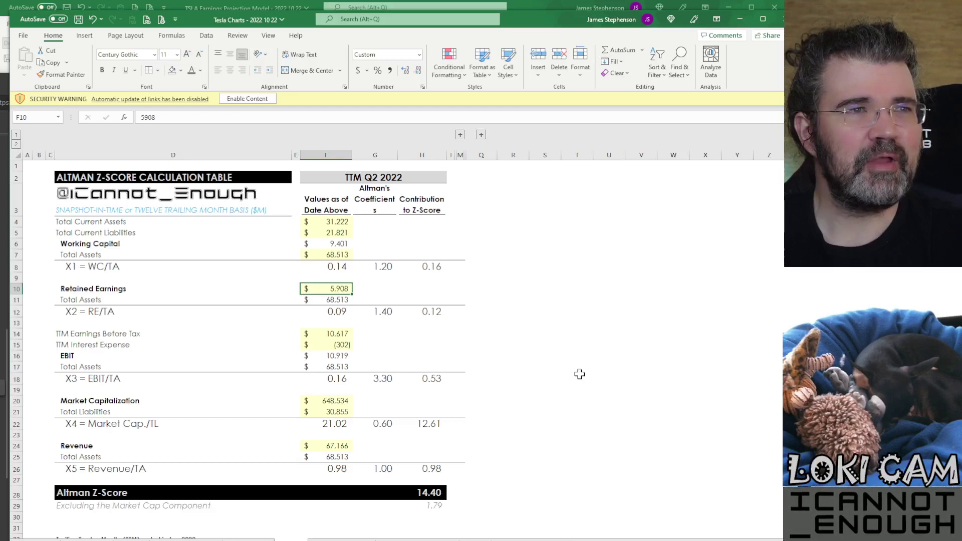
key("alt+Tab")
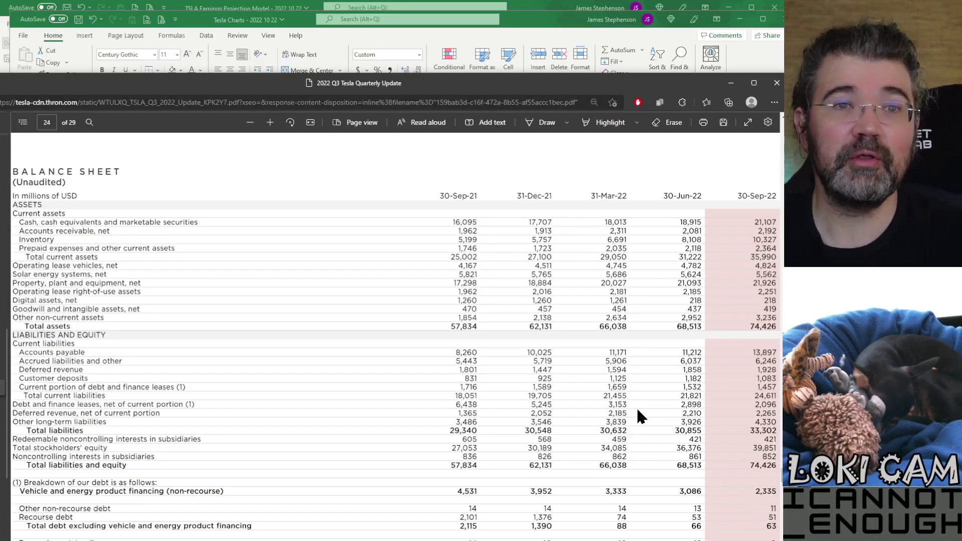
Scroll the Q3 update, then move to Tesla's Q2 2022 10-Q filing and scroll through it
scroll(636, 406, "down", 8)
scroll(637, 410, "down", 3)
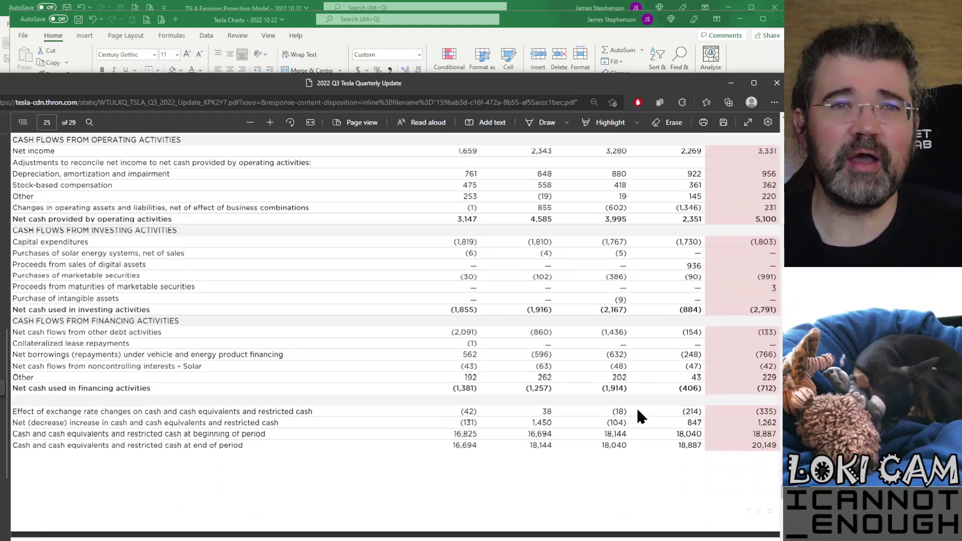
key("alt+Tab")
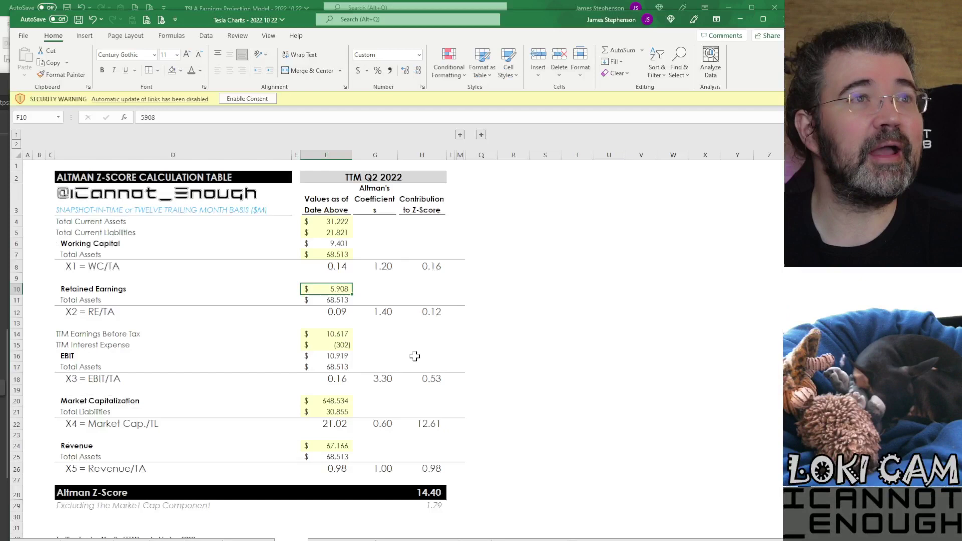
key("alt+Tab")
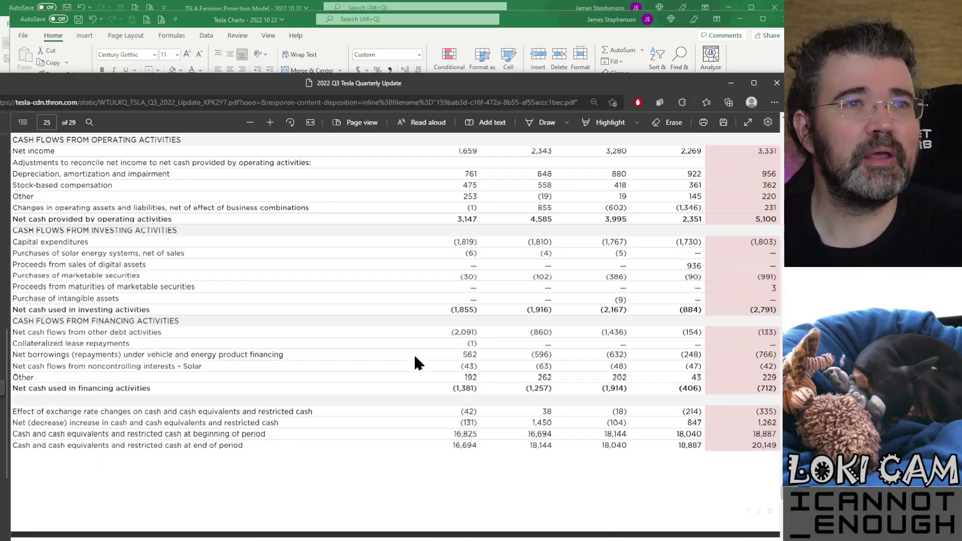
key("alt+Tab")
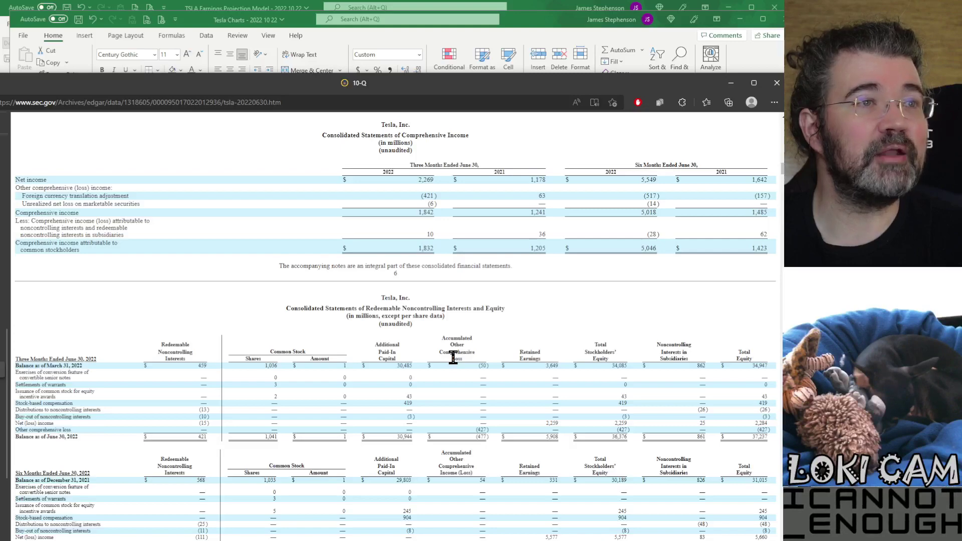
scroll(453, 357, "down", 8)
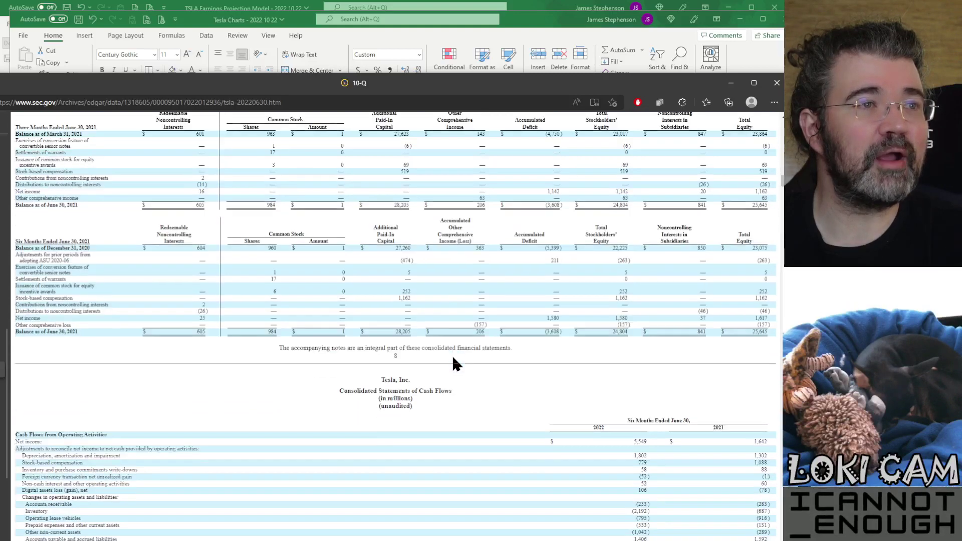
scroll(453, 357, "down", 1)
scroll(453, 358, "down", 3)
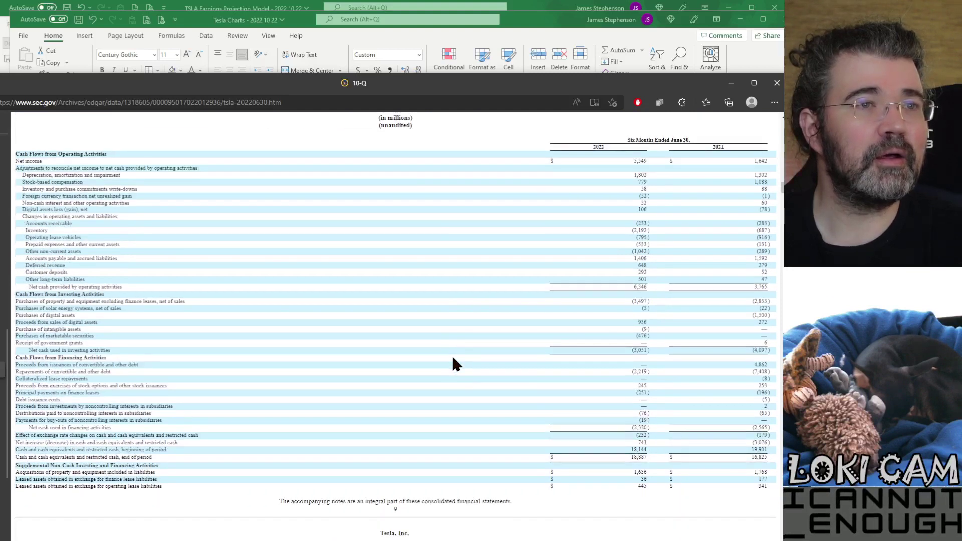
Search the 10-Q for 'retained' to confirm June 30, 2022 retained earnings of 5,908
key("ctrl+f")
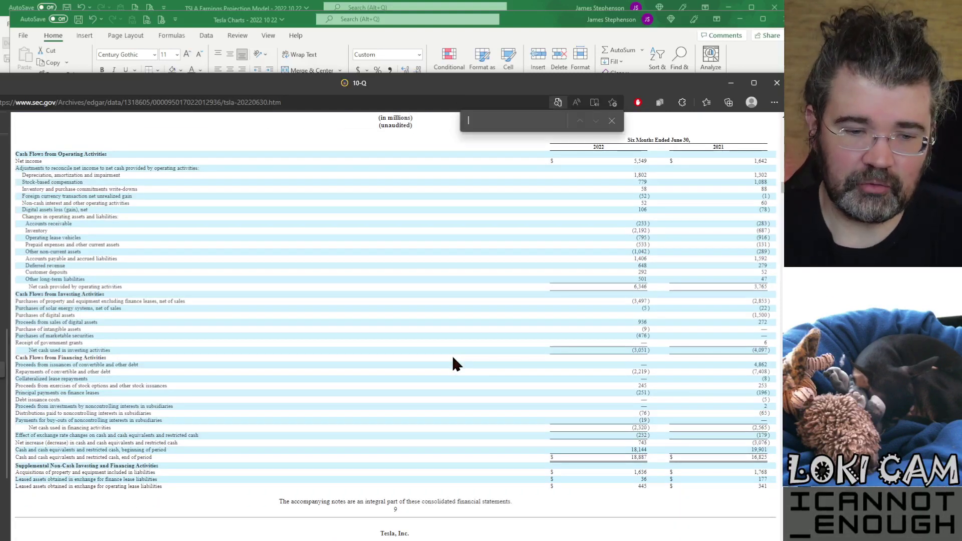
type("re")
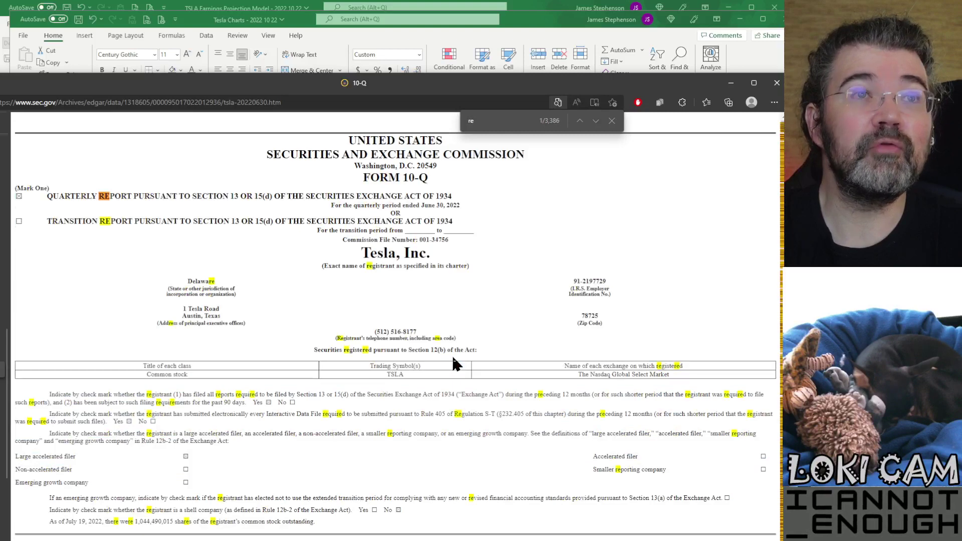
type("tained")
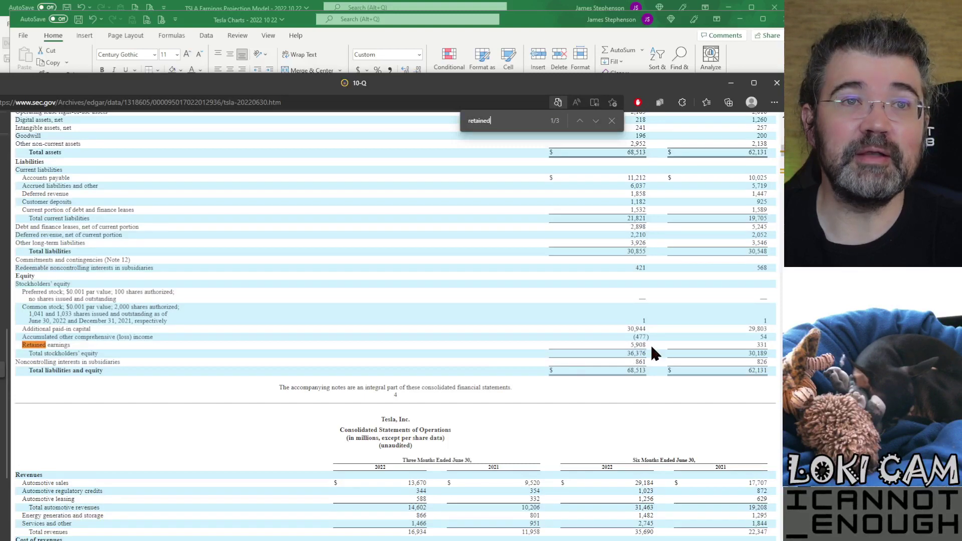
left_click(612, 121)
scroll(565, 349, "up", 4)
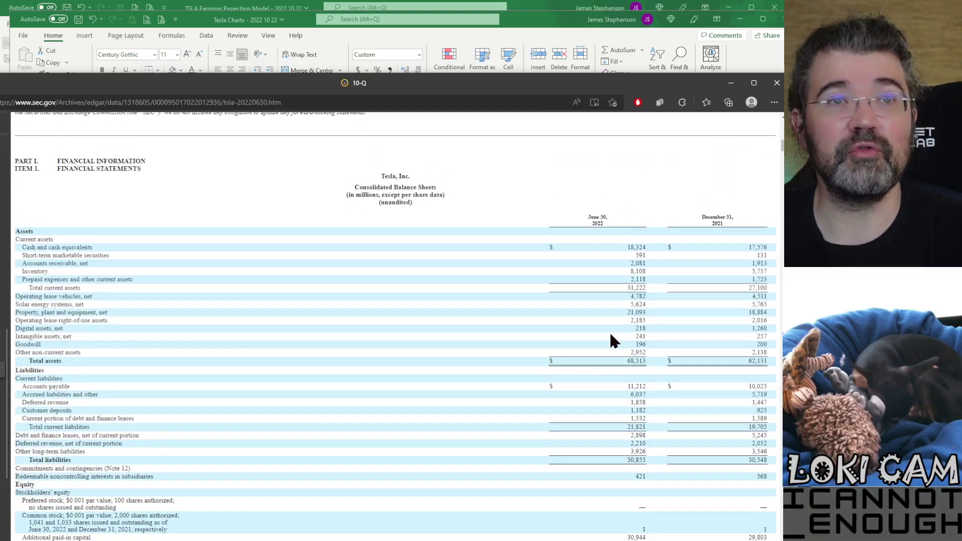
scroll(609, 338, "down", 3)
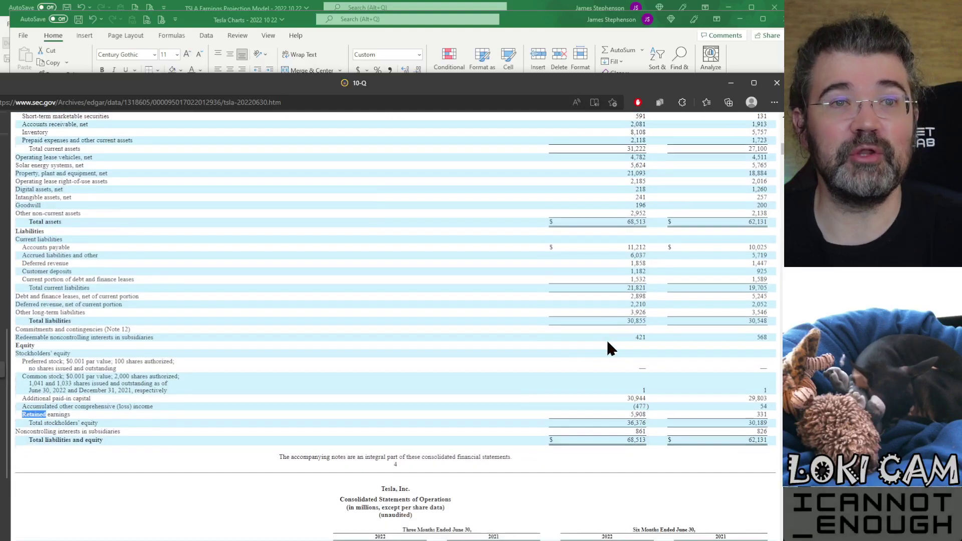
left_click(607, 415)
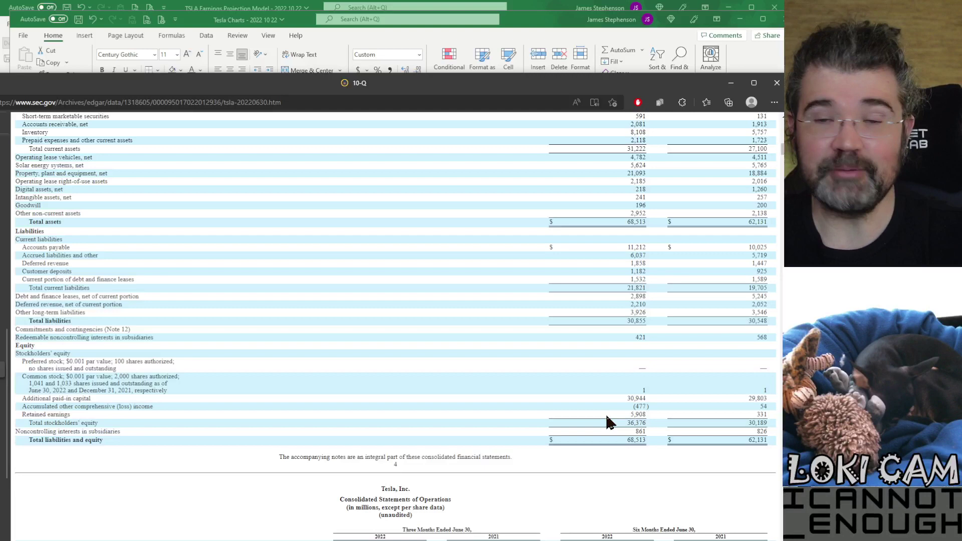
key("ctrl+Tab")
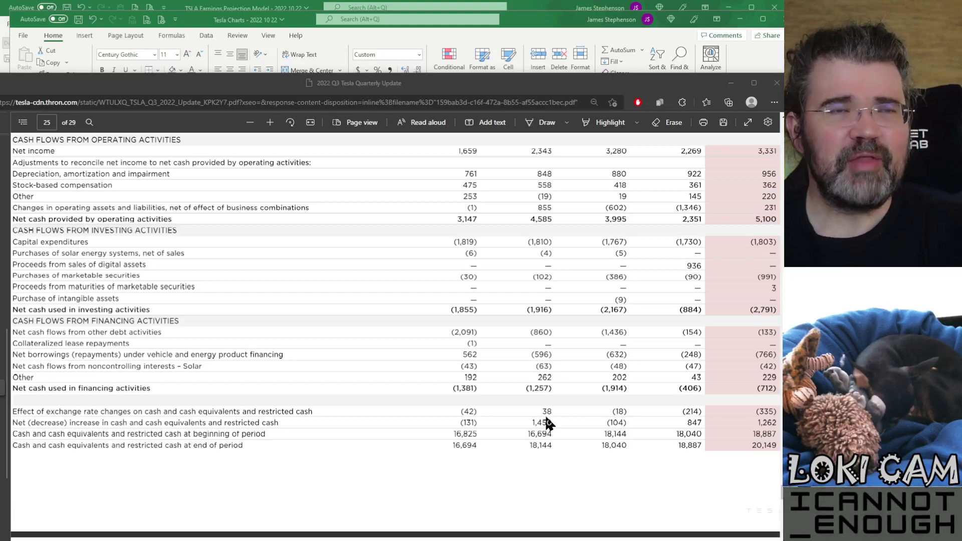
key("alt+Tab")
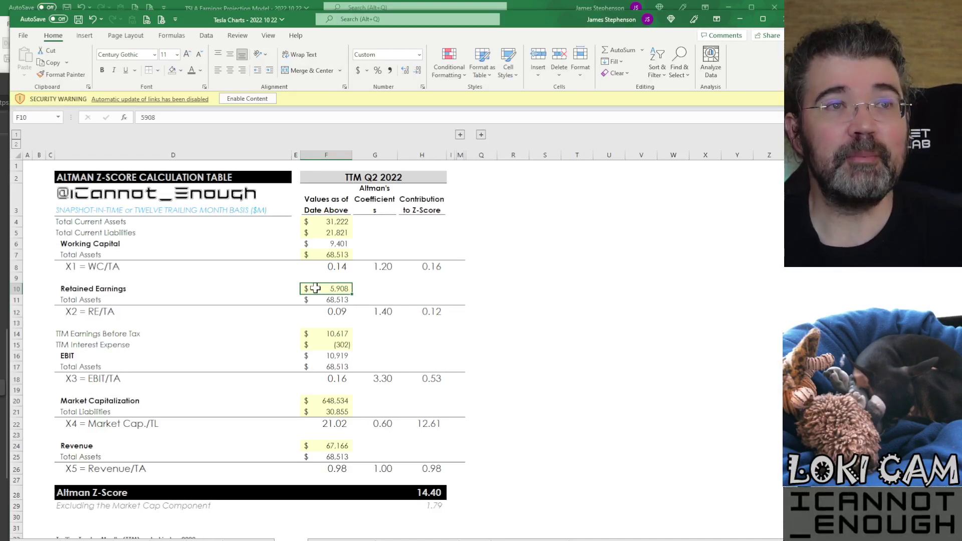
key("Down")
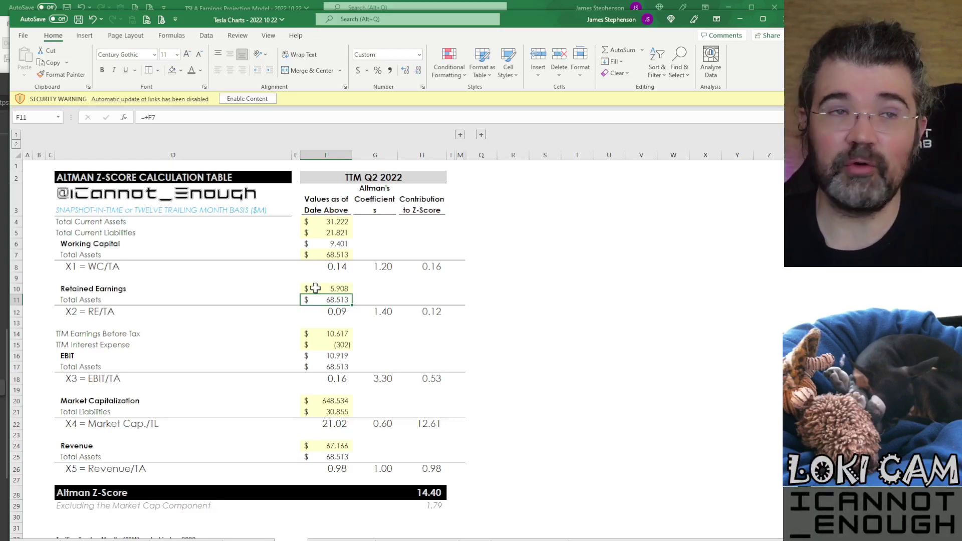
key("Up")
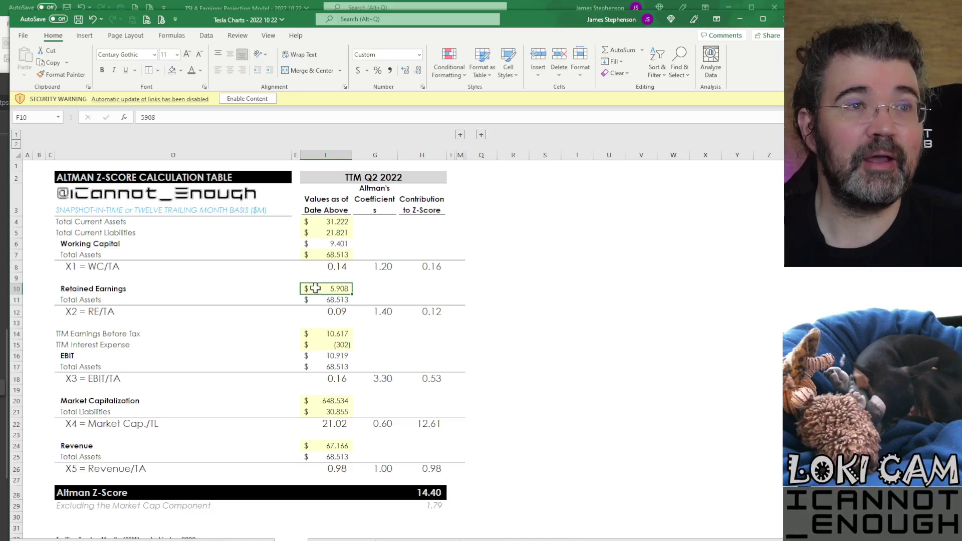
key("Down")
key("Down")
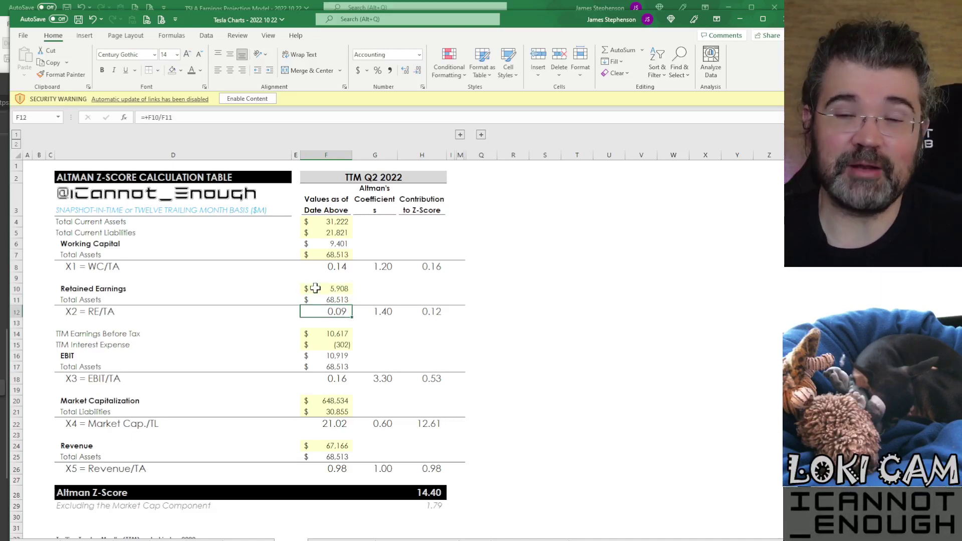
key("Right")
key("Right")
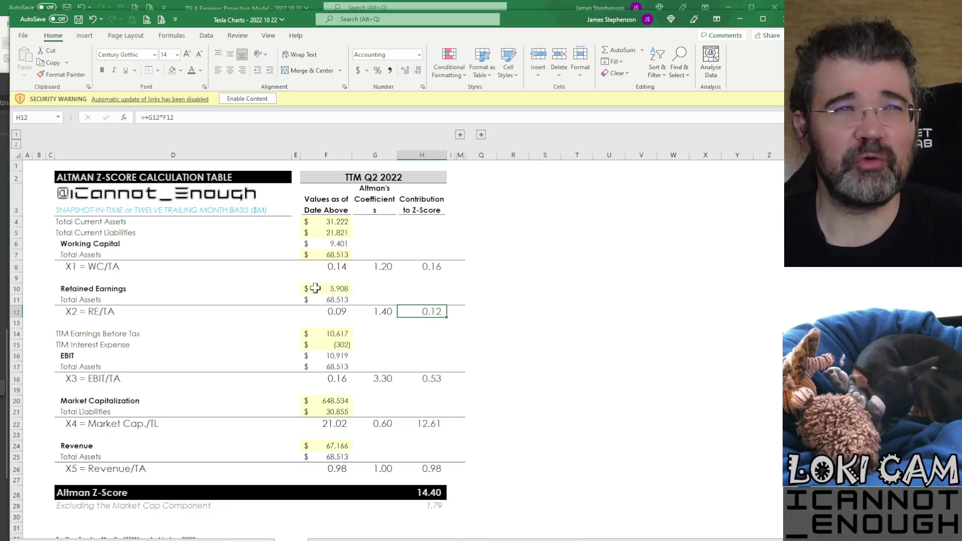
key("Left")
key("Left")
key("Down")
key("Down")
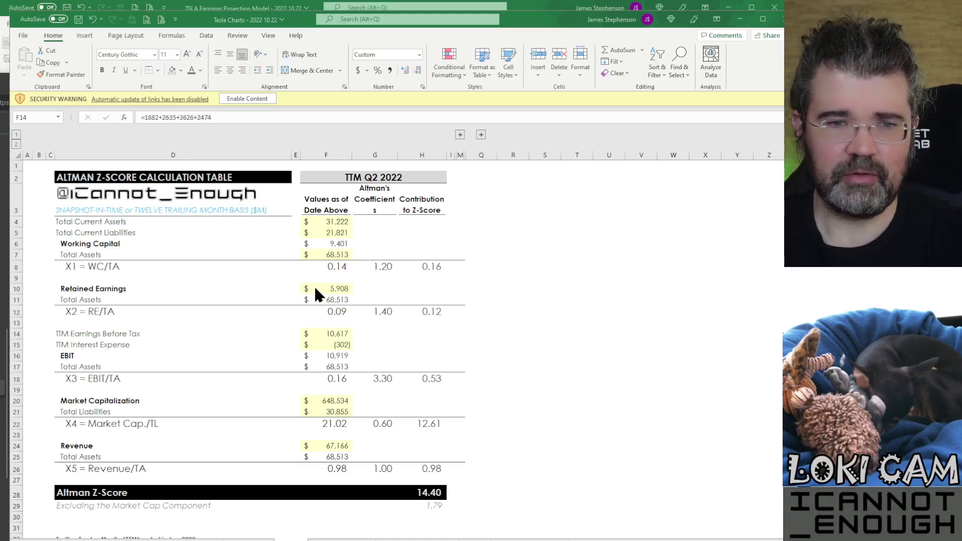
key("alt+Tab")
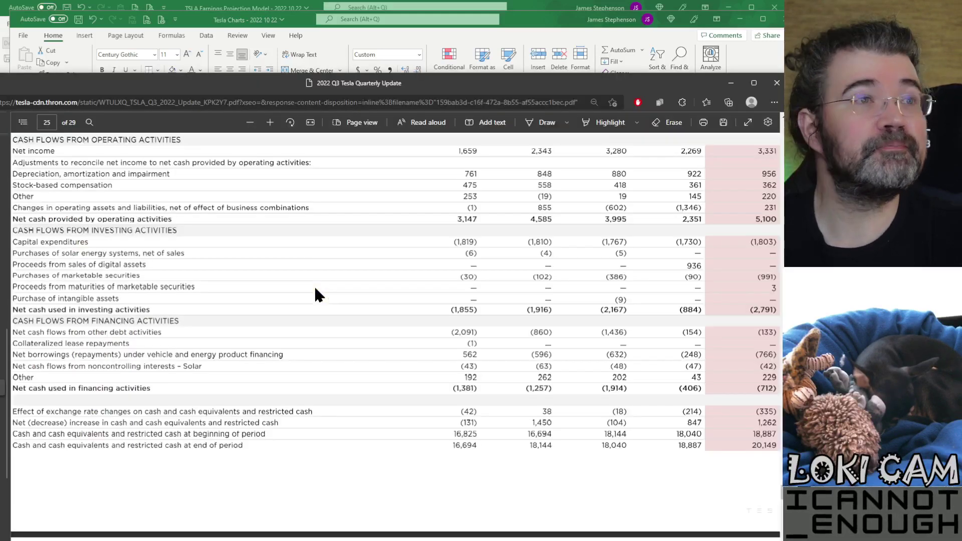
scroll(315, 285, "up", 15)
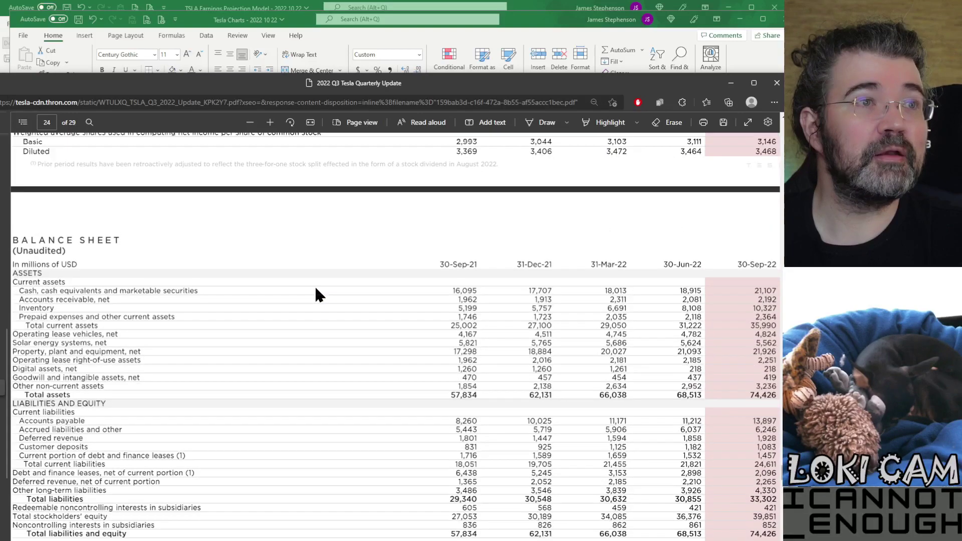
scroll(315, 288, "up", 7)
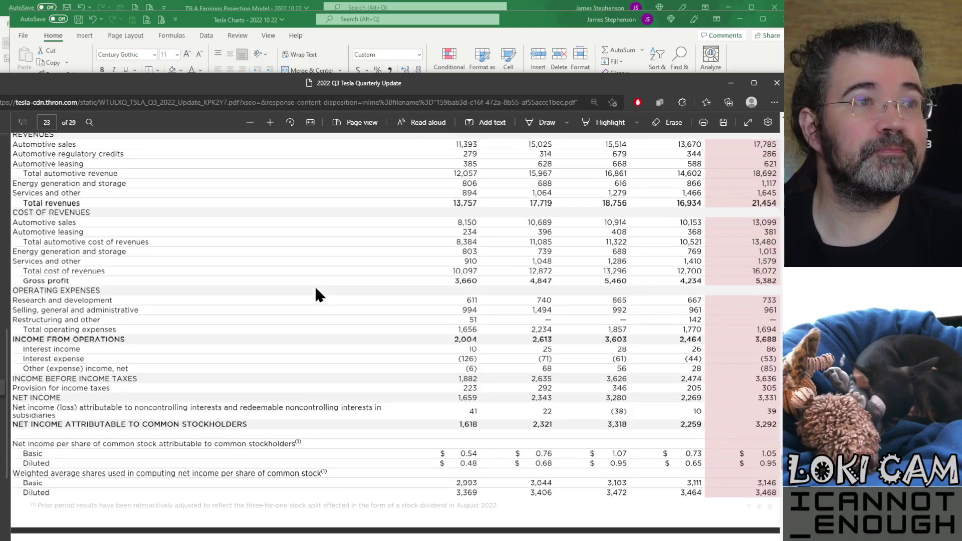
scroll(315, 289, "up", 2)
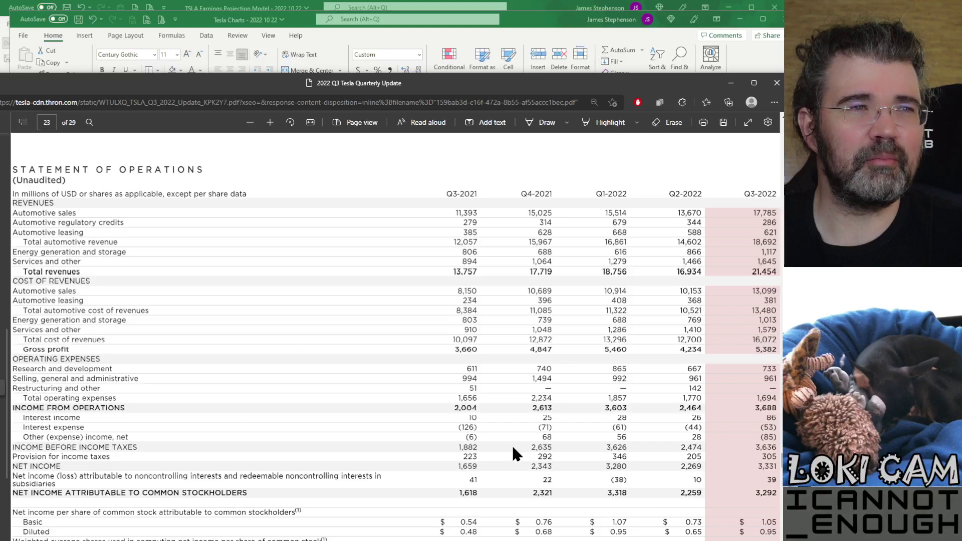
key("alt+Tab")
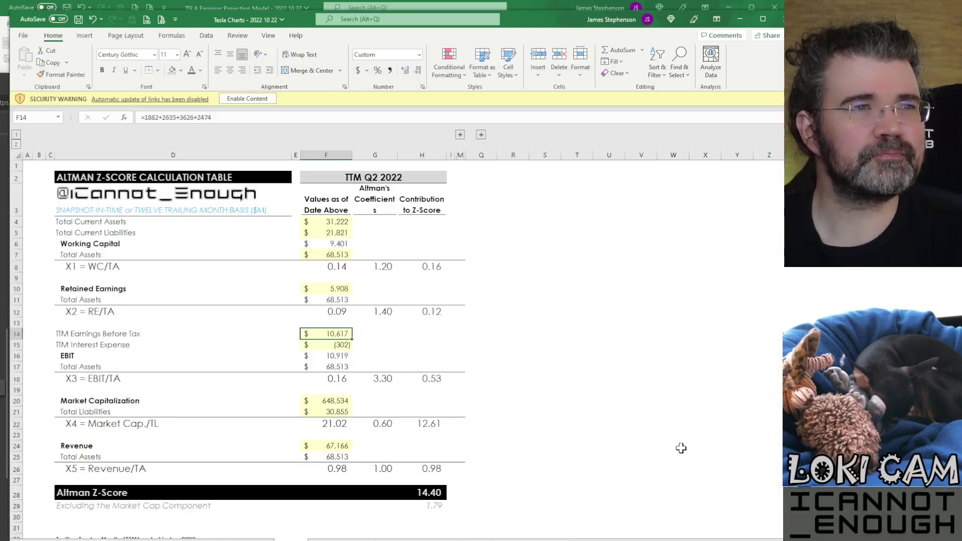
key("alt+Tab")
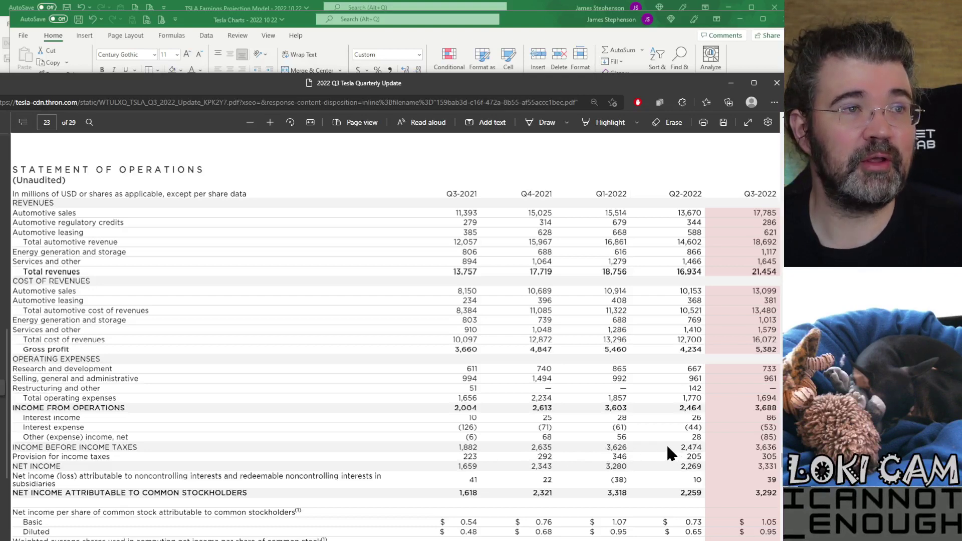
key("alt+Tab")
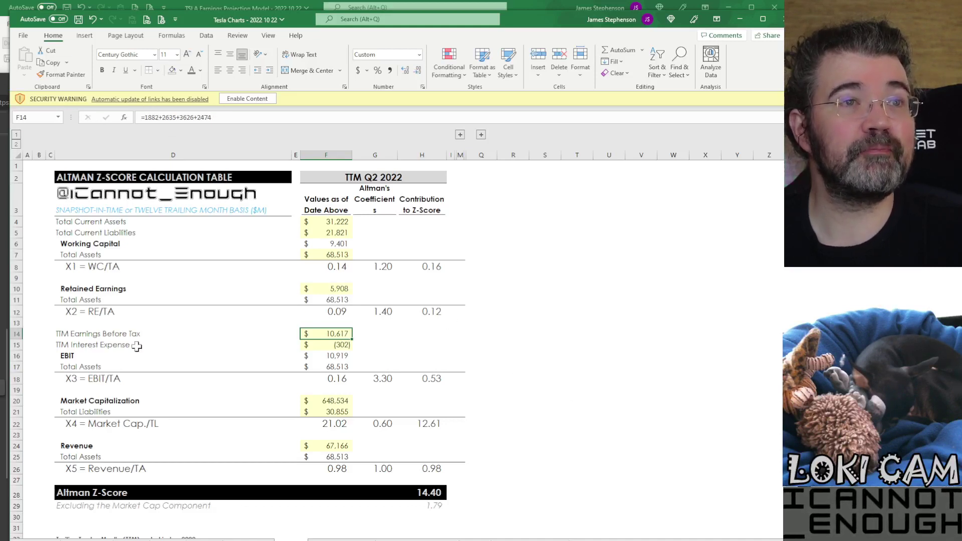
key("Down")
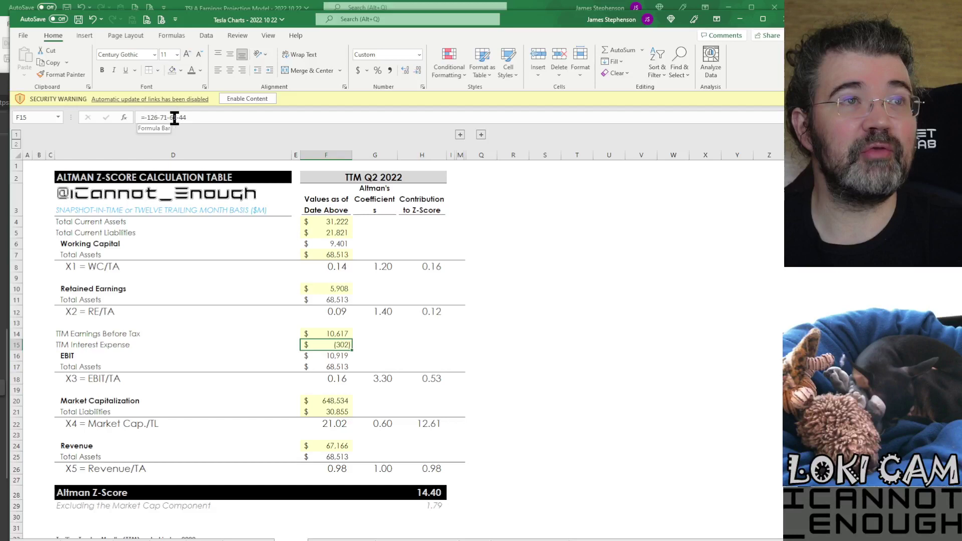
key("alt+Tab")
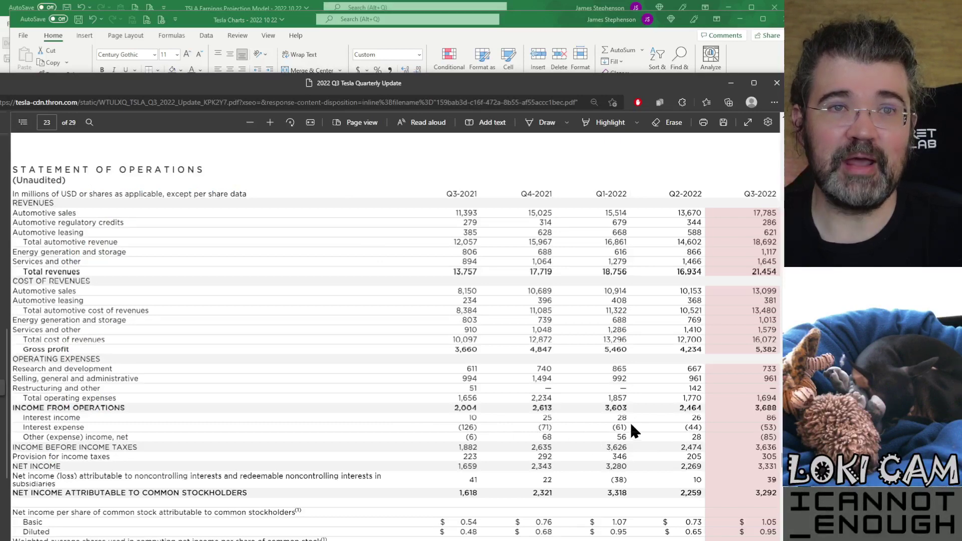
key("alt+Tab")
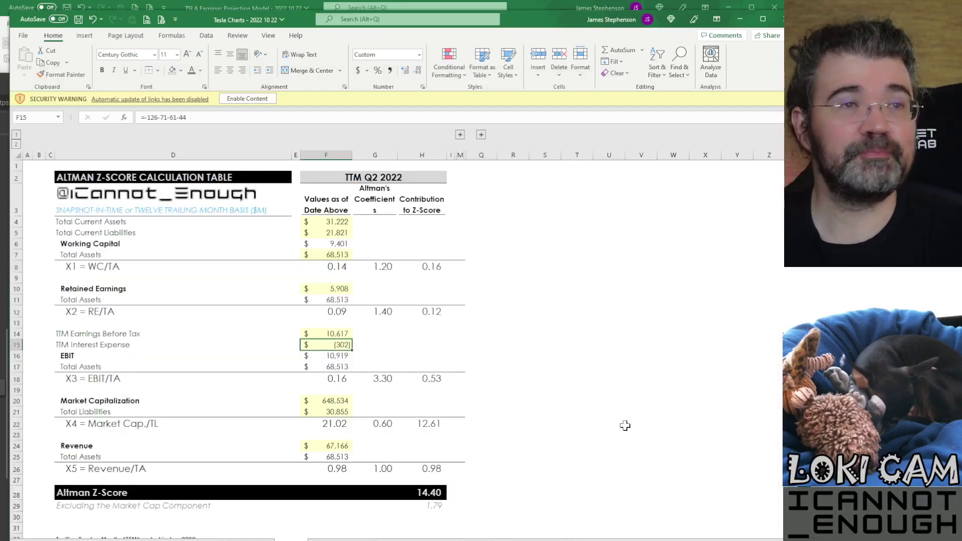
left_click(320, 355)
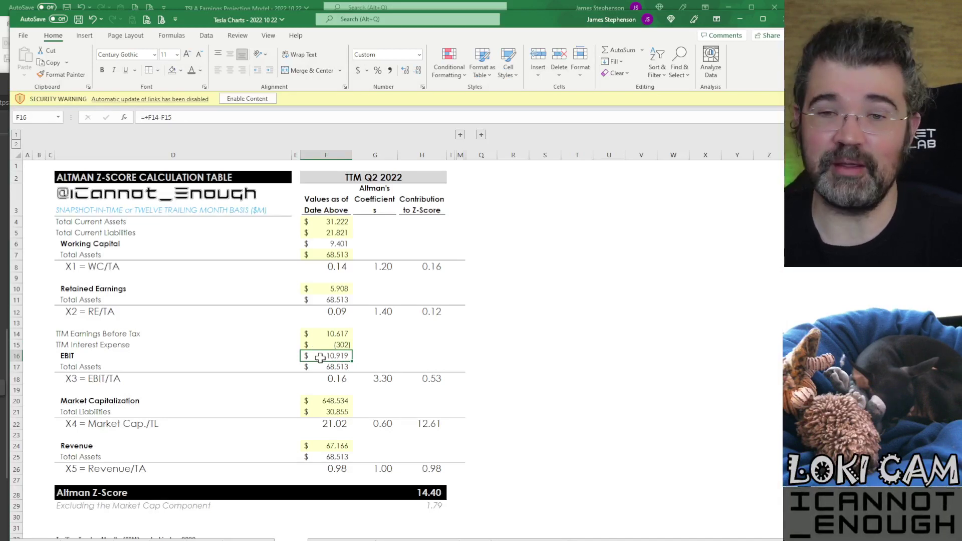
key("Down")
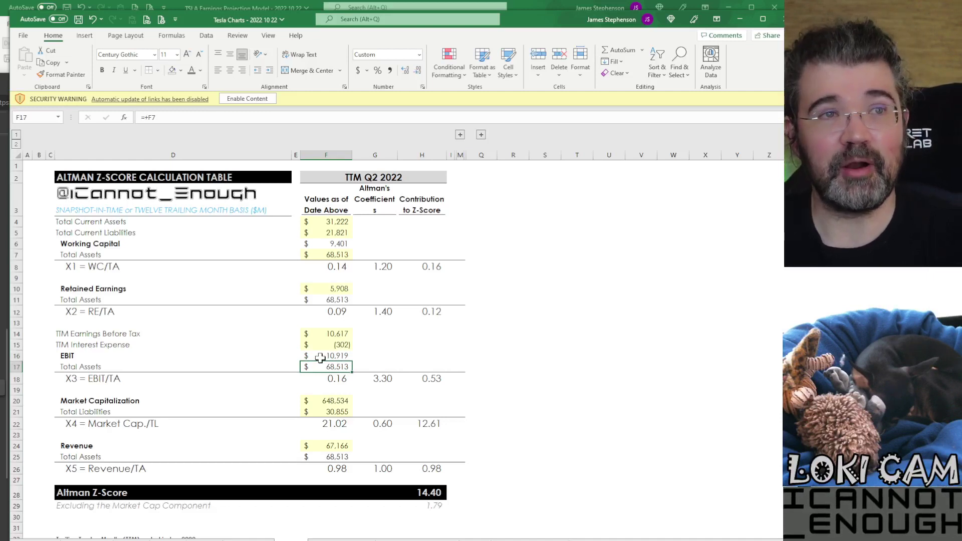
key("Down")
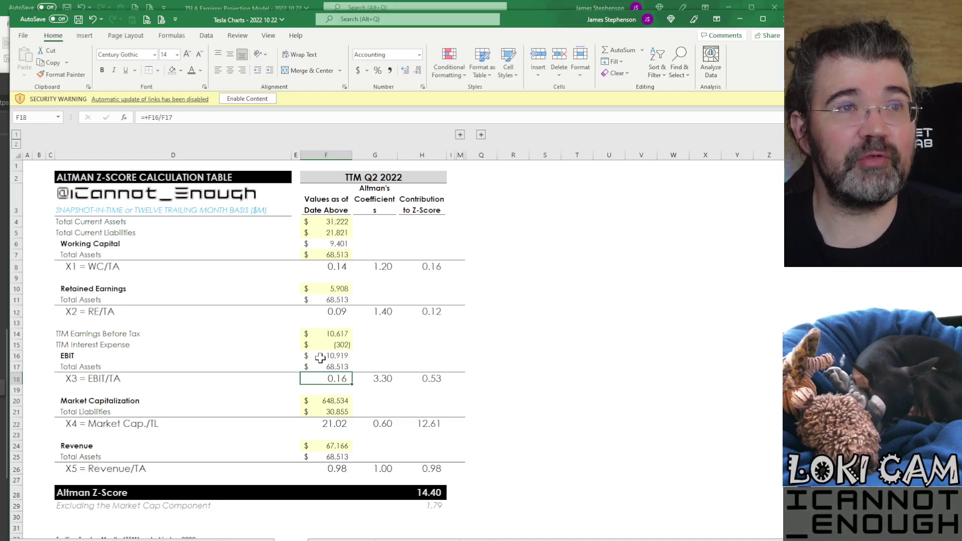
key("Right")
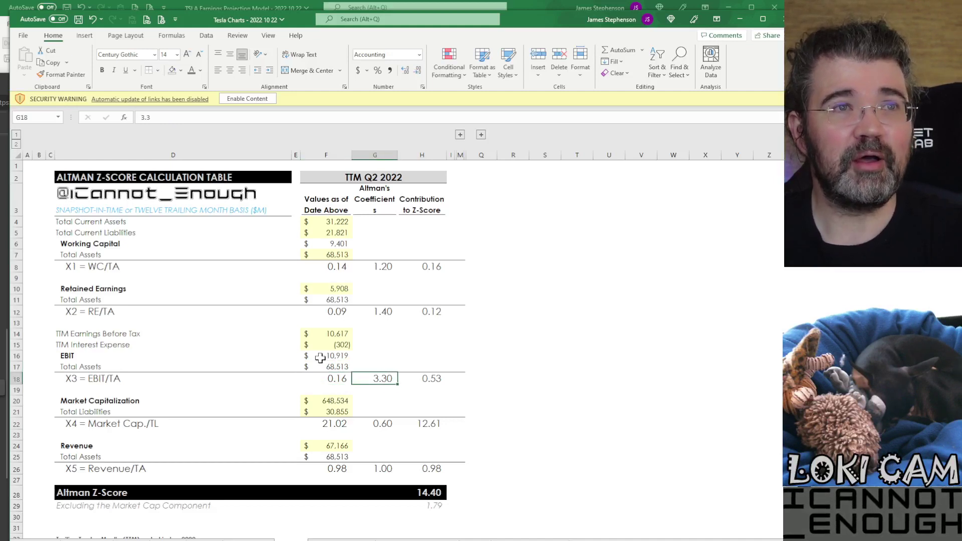
key("Left")
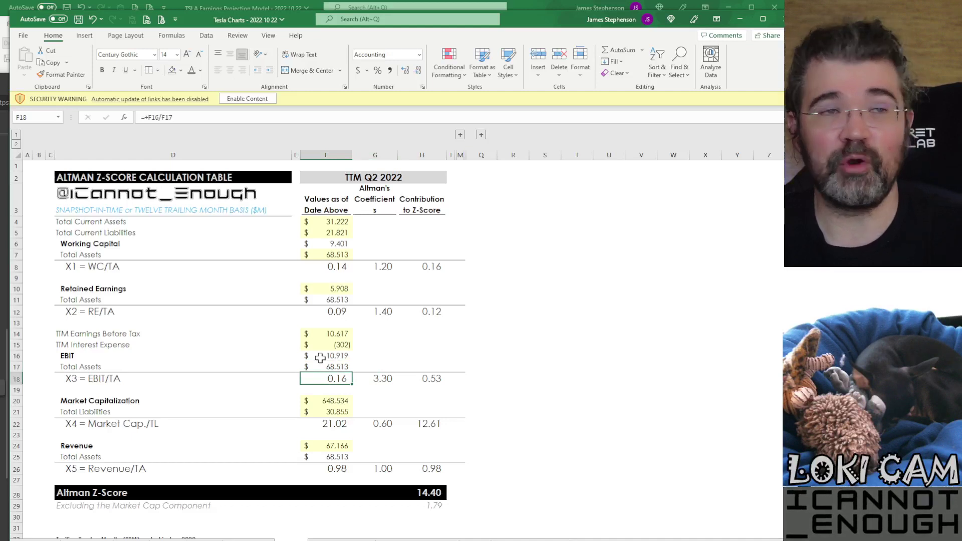
key("Right")
key("Right")
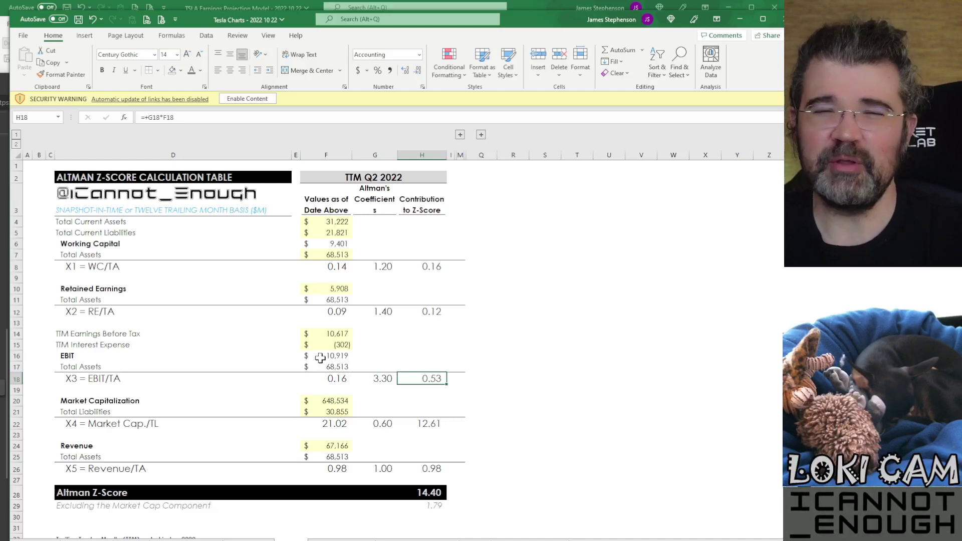
key("Left")
key("Left")
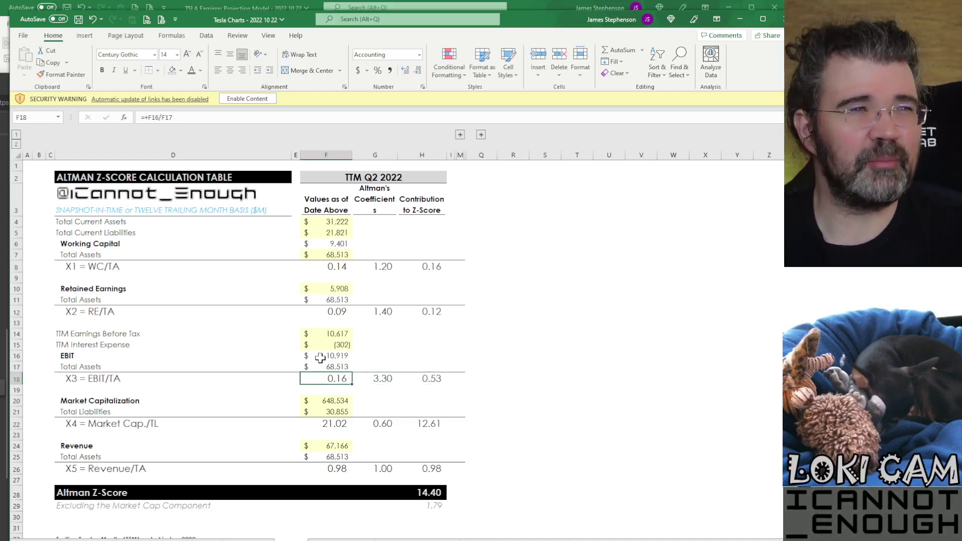
key("Down")
key("Down")
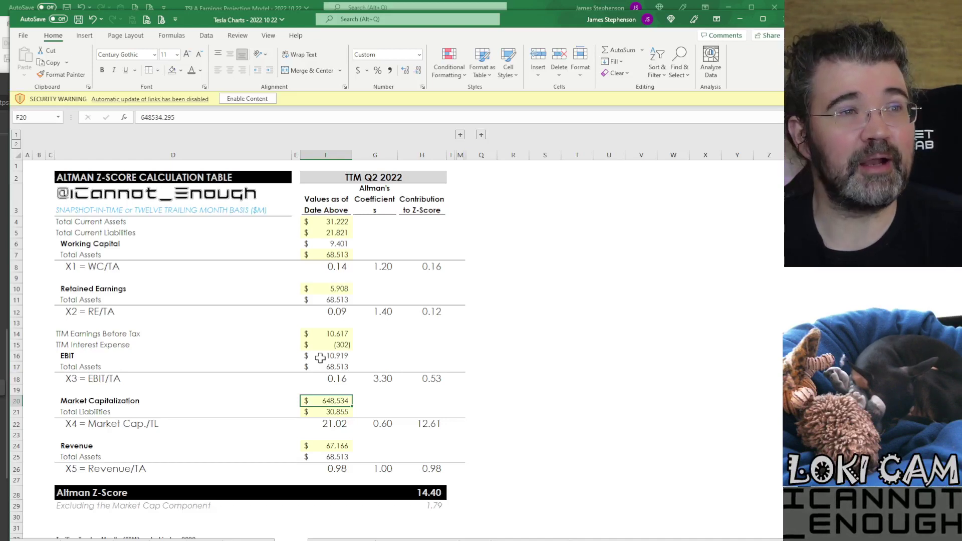
key("Down")
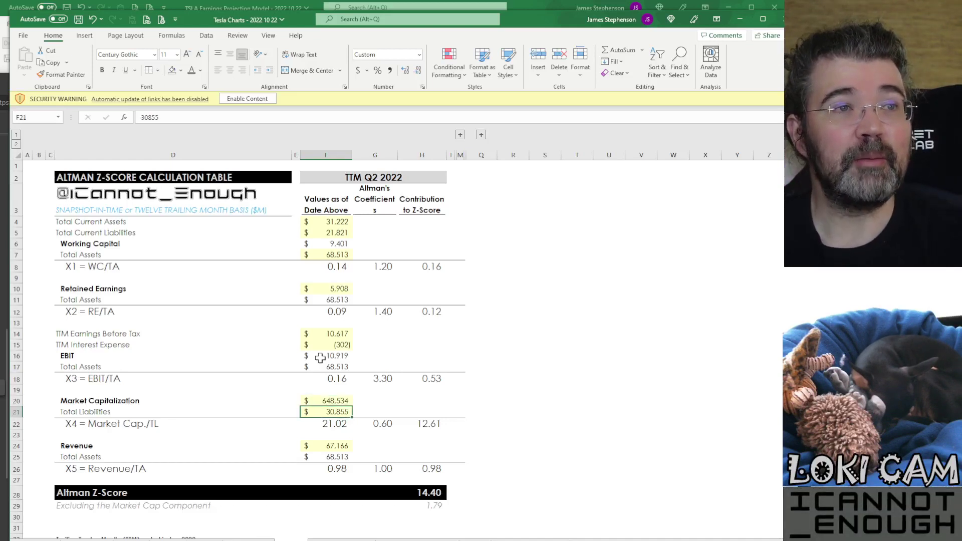
key("Down")
key("Up")
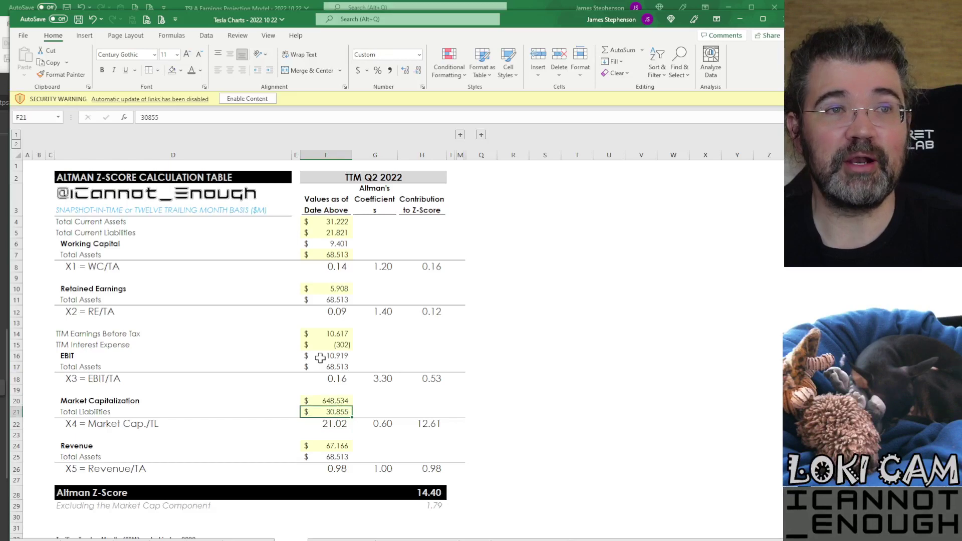
key("alt+Tab")
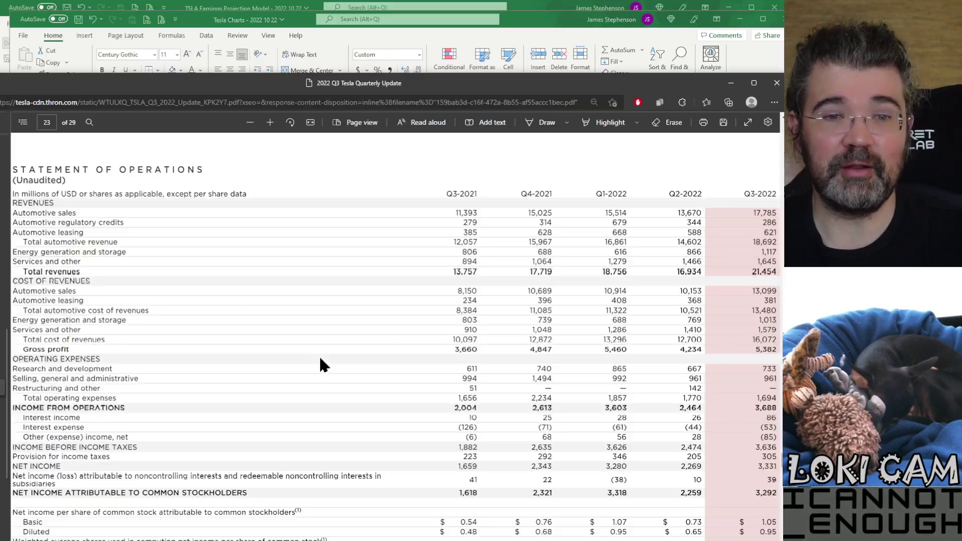
scroll(320, 358, "down", 10)
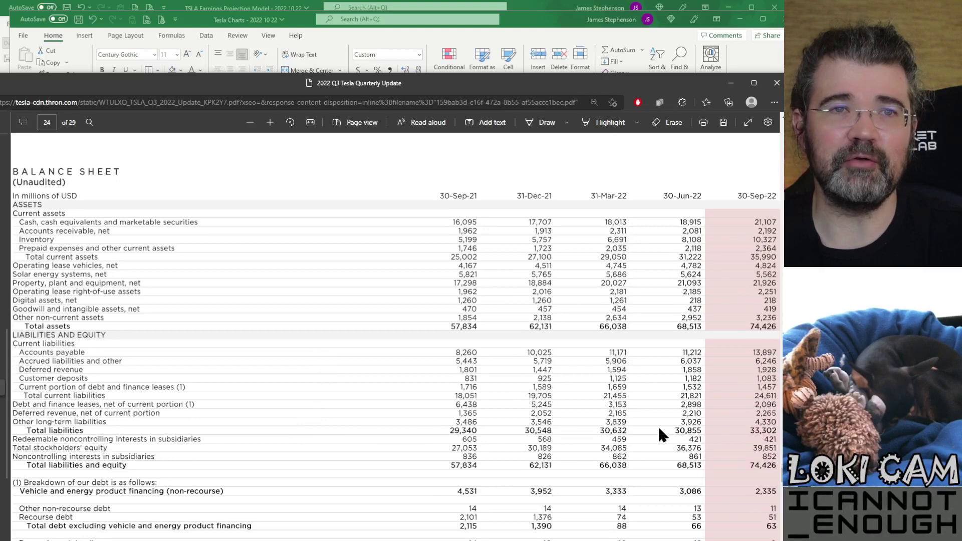
key("alt+Tab")
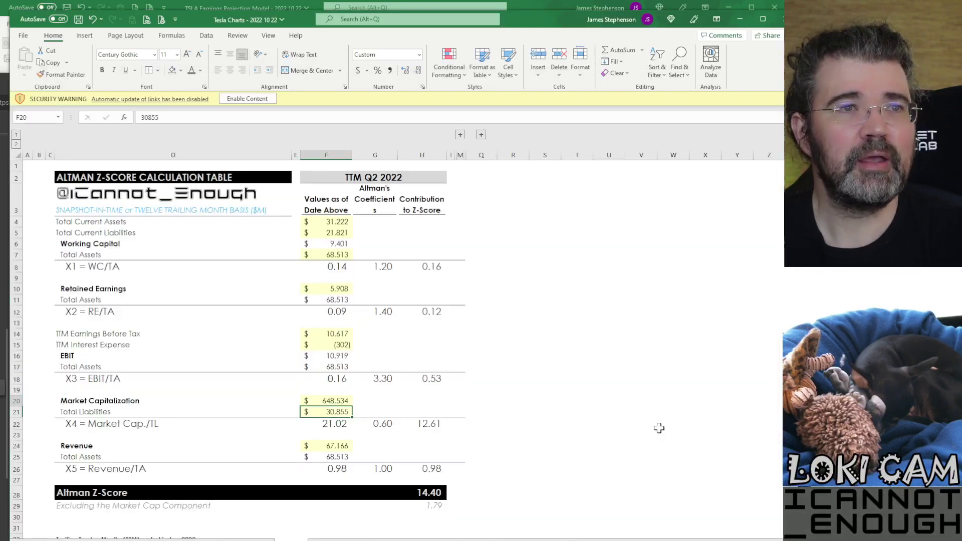
key("Down")
key("Up")
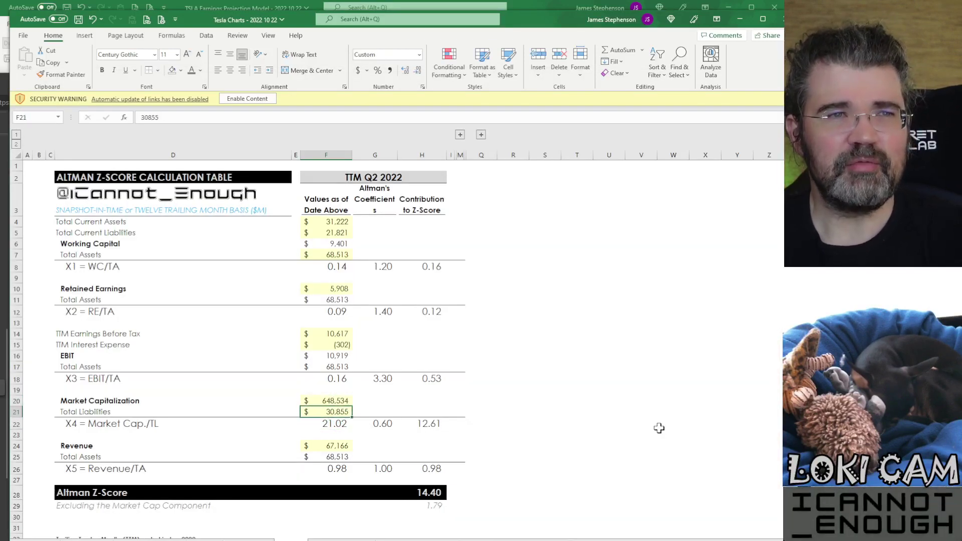
key("Down")
key("Up")
key("Up")
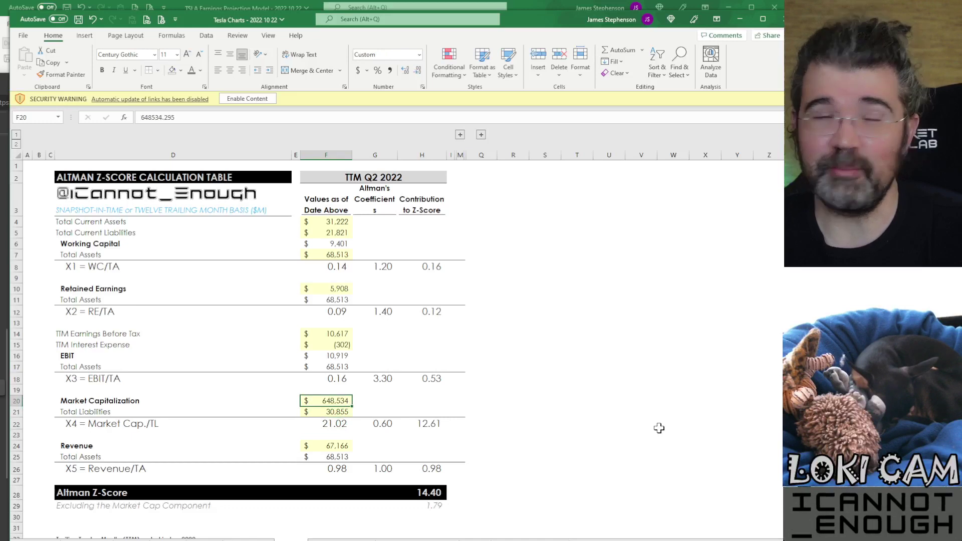
key("Down")
key("Down")
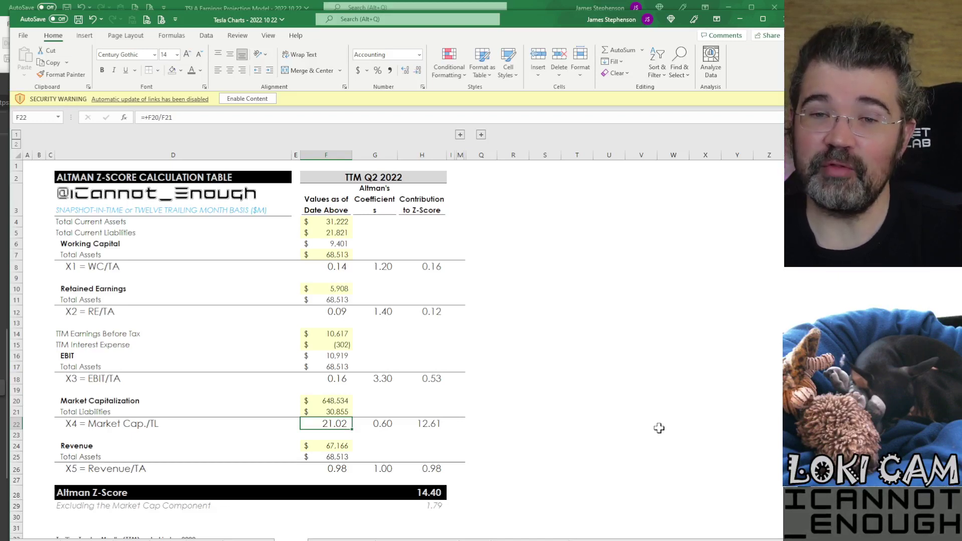
key("Up")
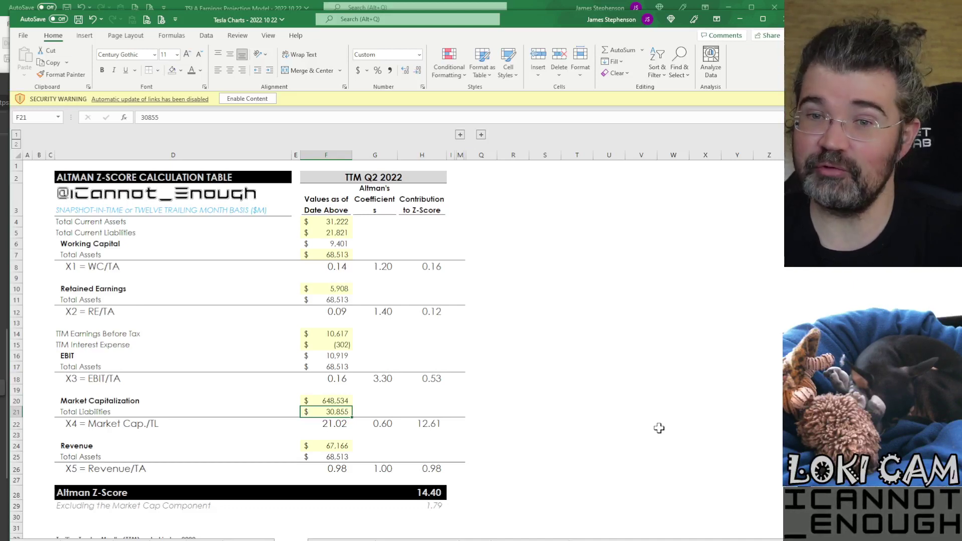
key("Down")
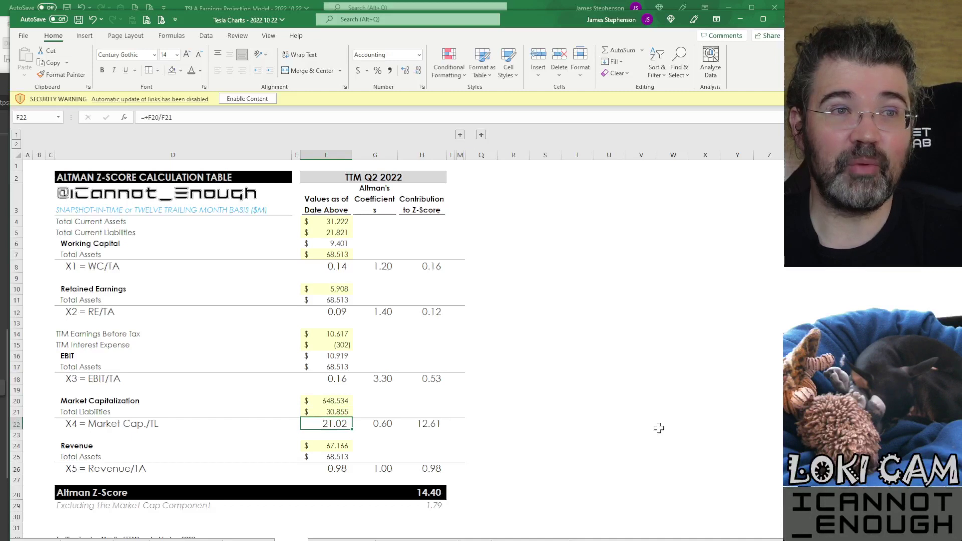
key("Right")
key("Right")
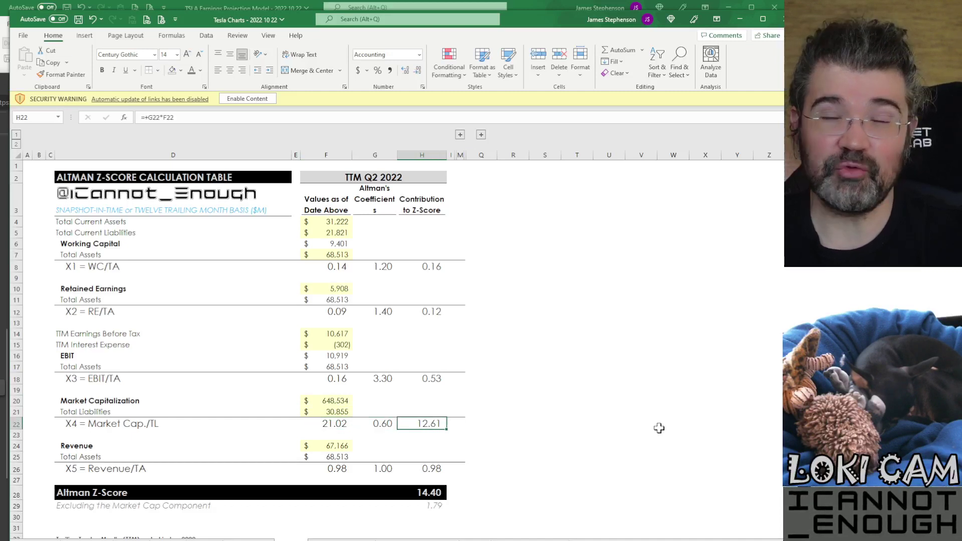
key("Left")
key("Left")
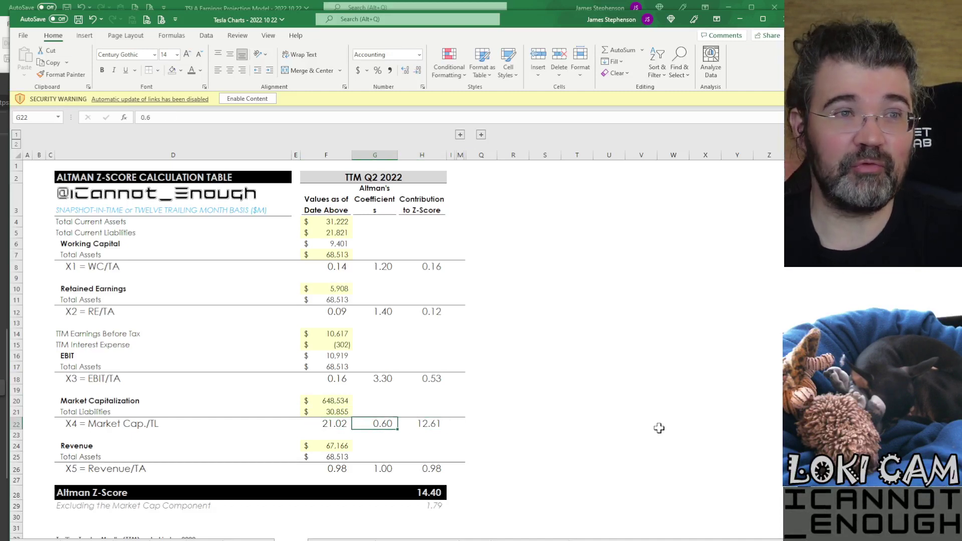
key("Up")
key("Up")
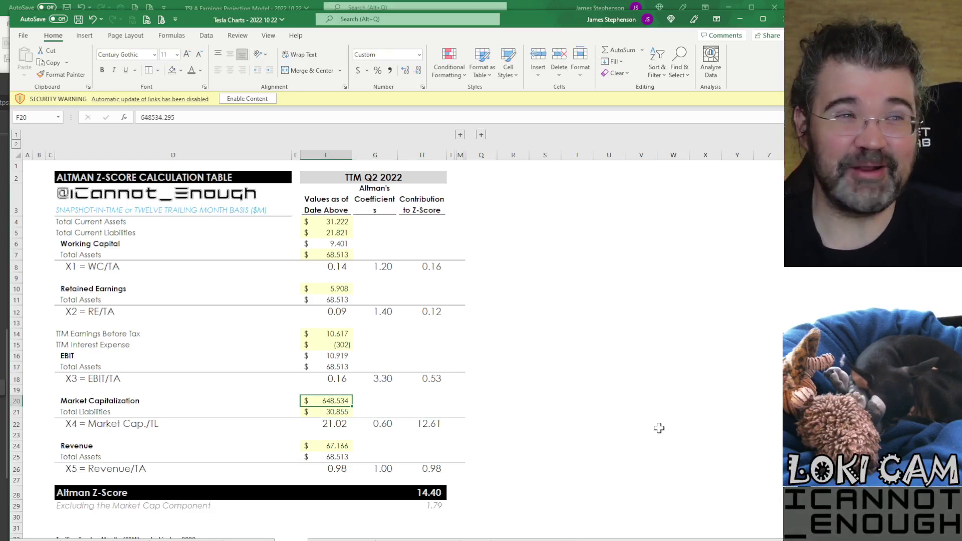
key("Down")
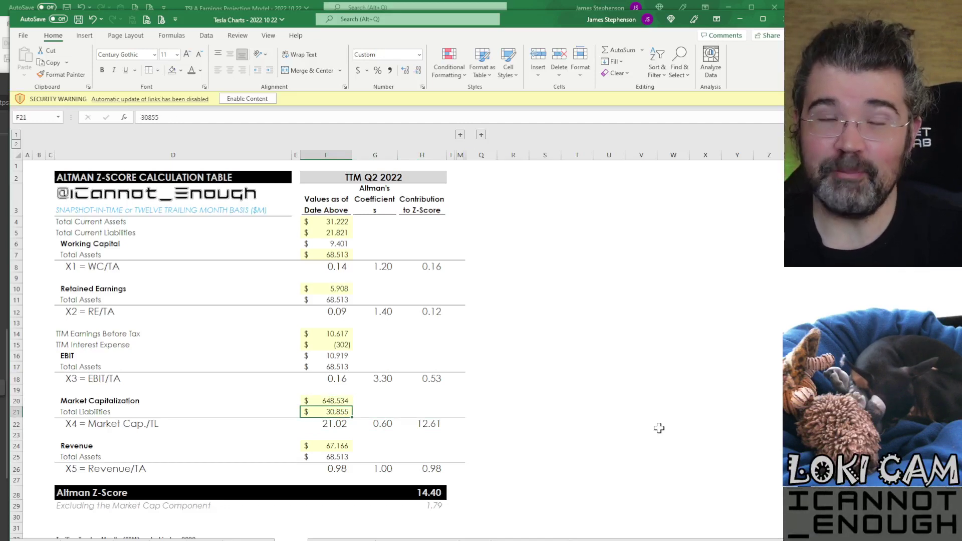
key("Down")
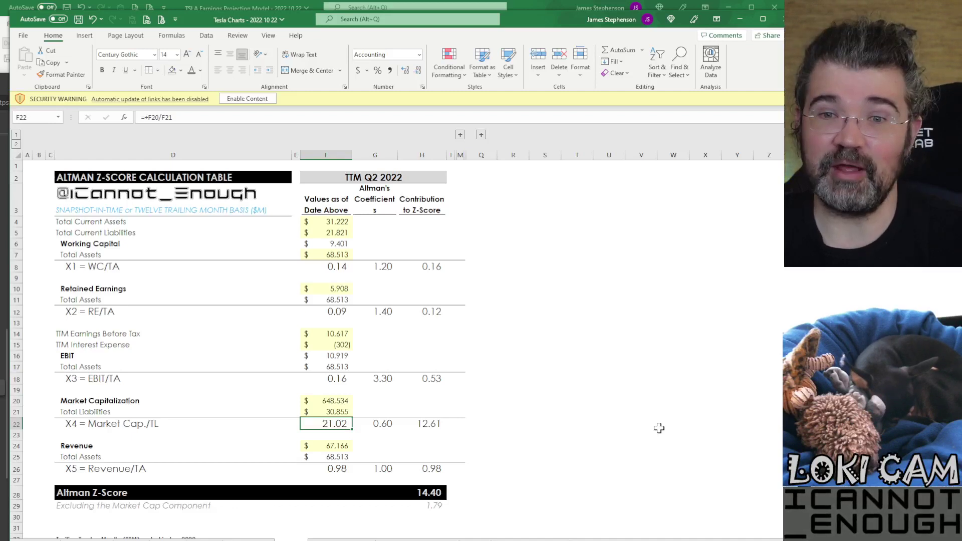
key("Right")
key("Right")
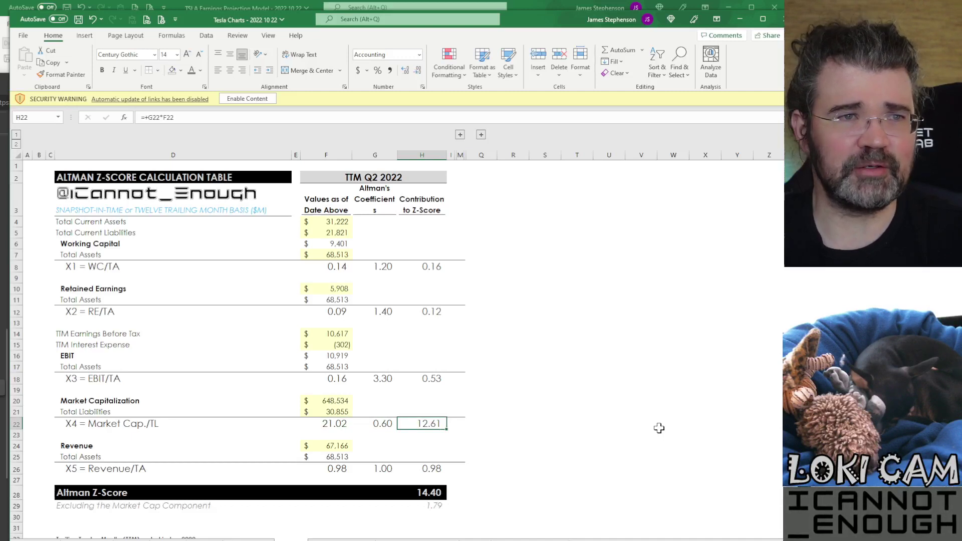
key("Down")
key("Down")
key("Left")
key("Left")
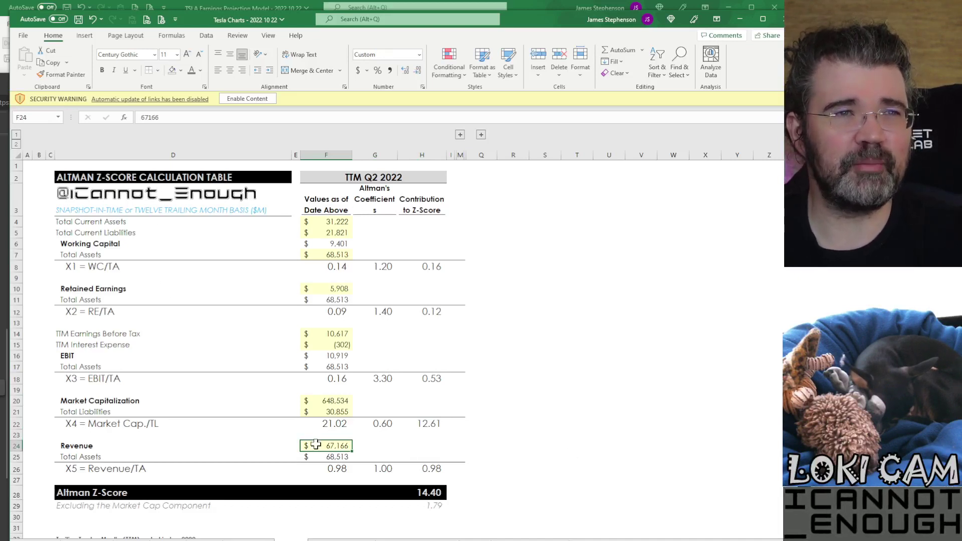
key("alt+Tab")
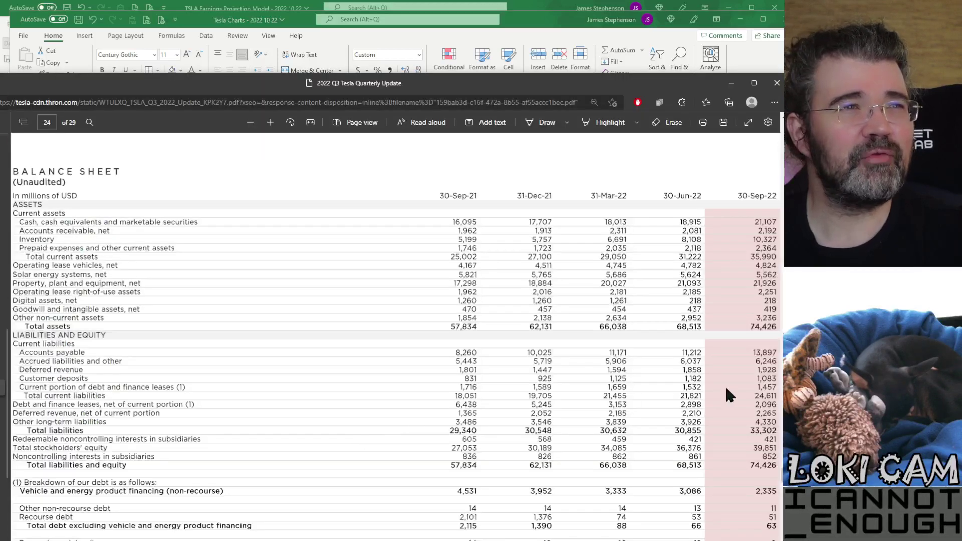
scroll(724, 383, "up", 10)
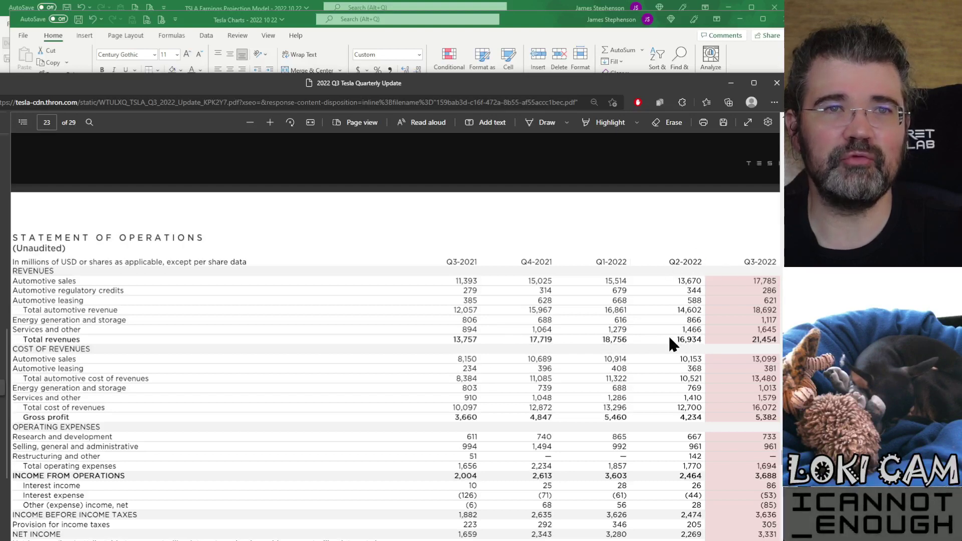
key("alt+Tab")
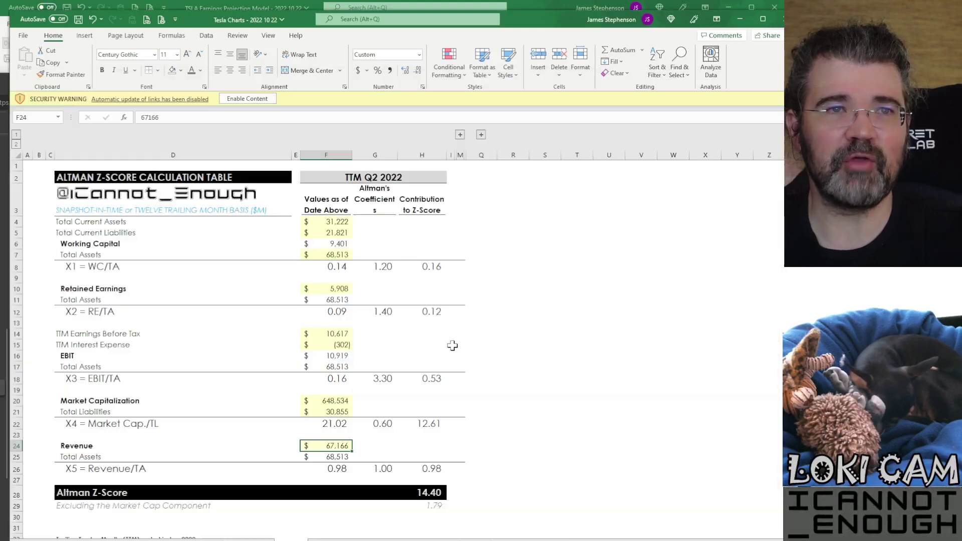
key("Down")
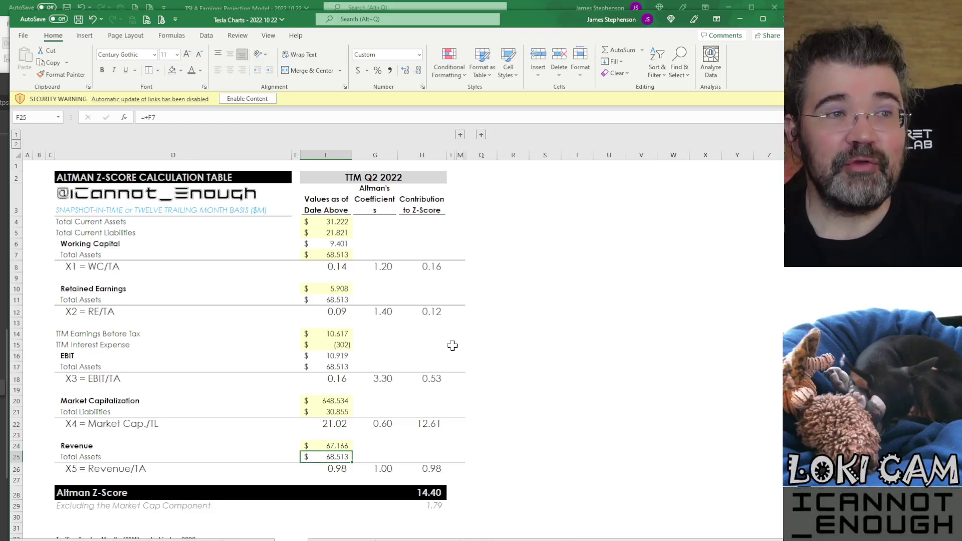
key("Down")
key("Up")
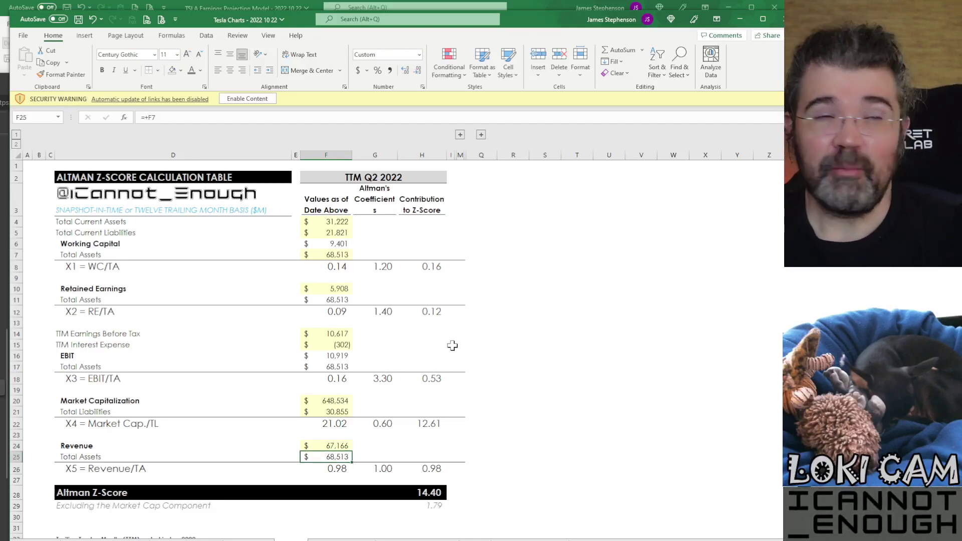
key("Up")
key("Down")
key("Down")
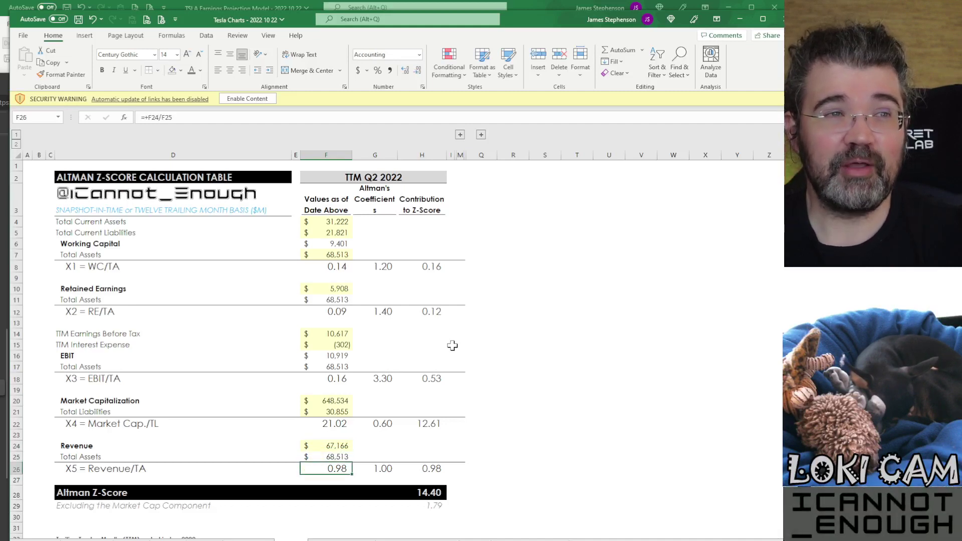
key("Up")
key("Up")
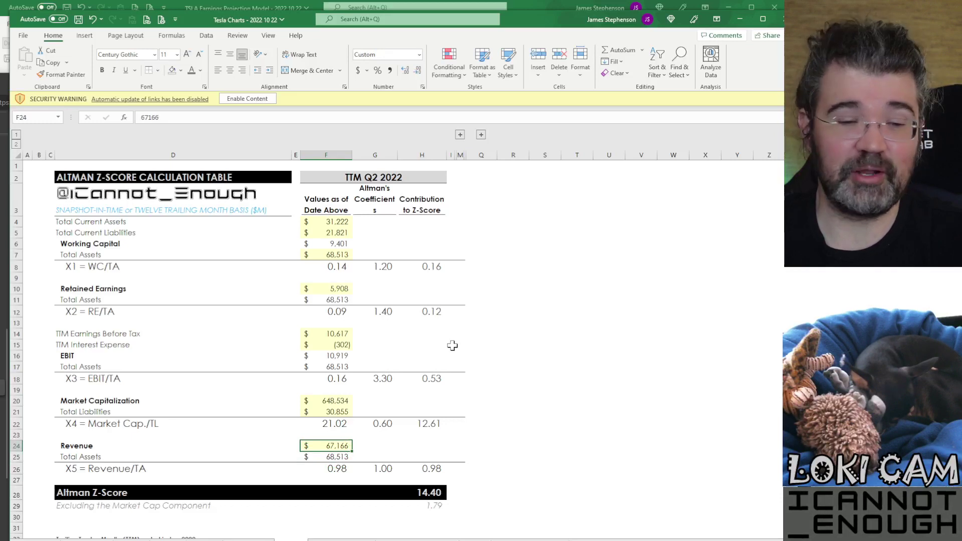
key("Down")
key("Down")
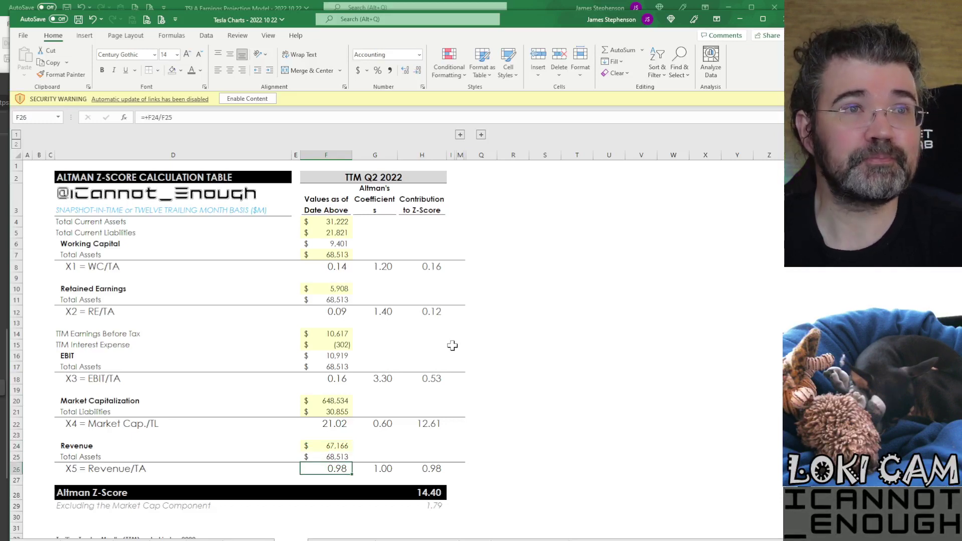
key("Right")
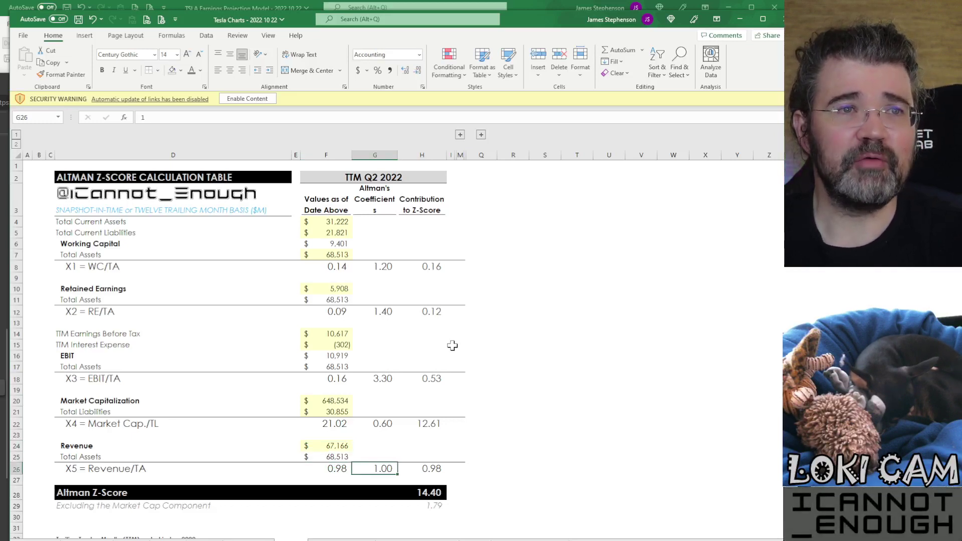
key("Right")
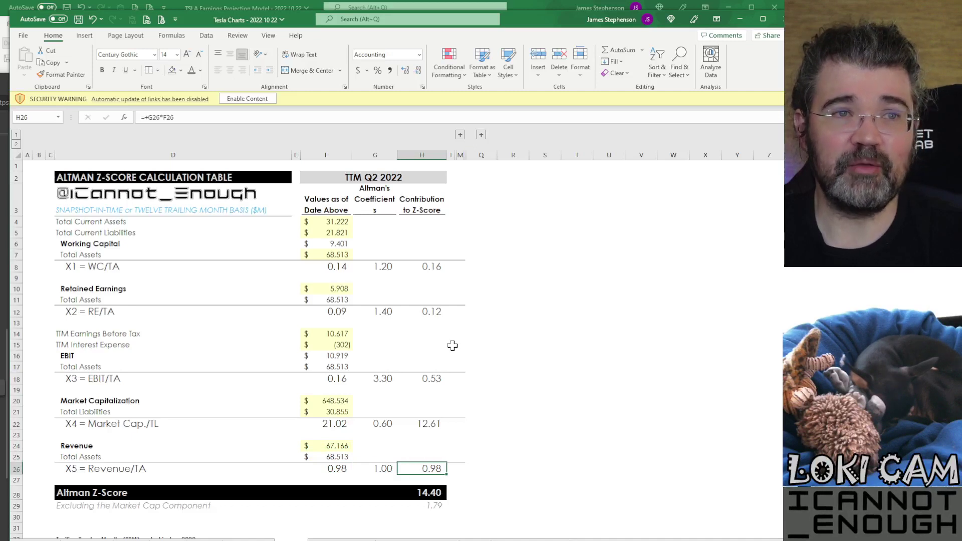
key("Down")
key("Down")
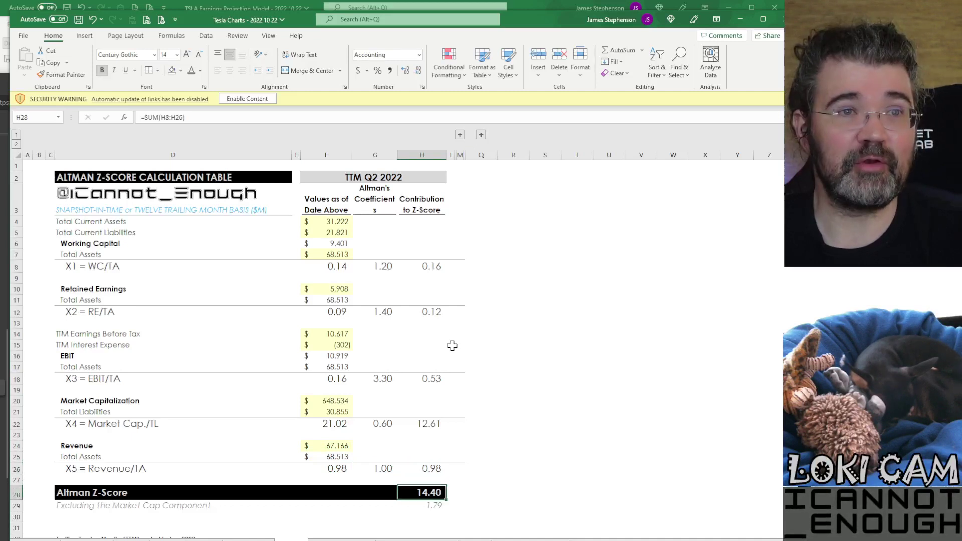
left_click(226, 115)
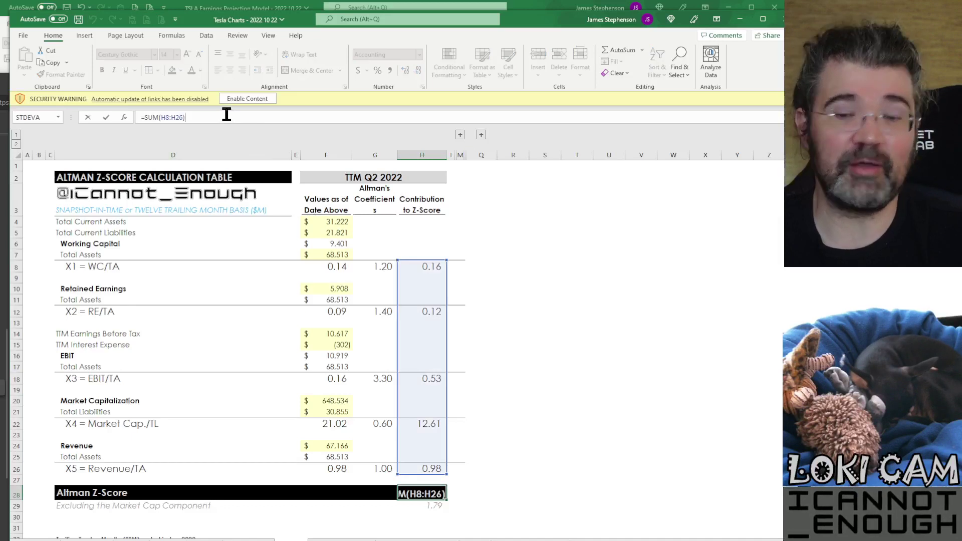
key("Return")
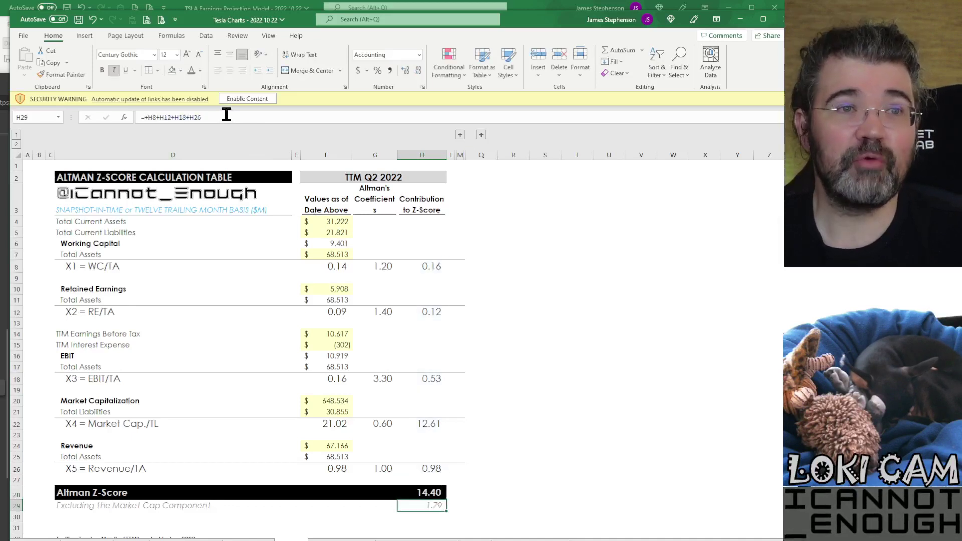
left_click(226, 115)
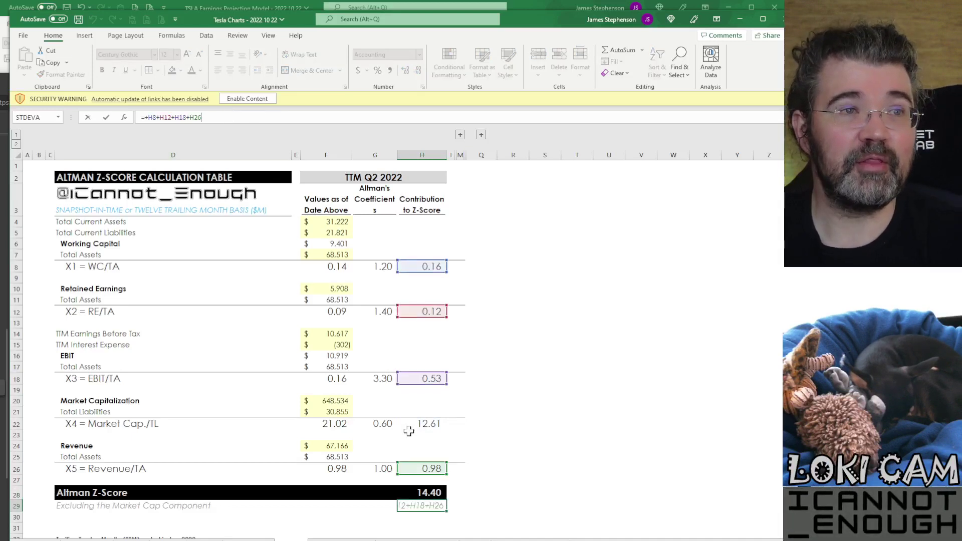
key("Return")
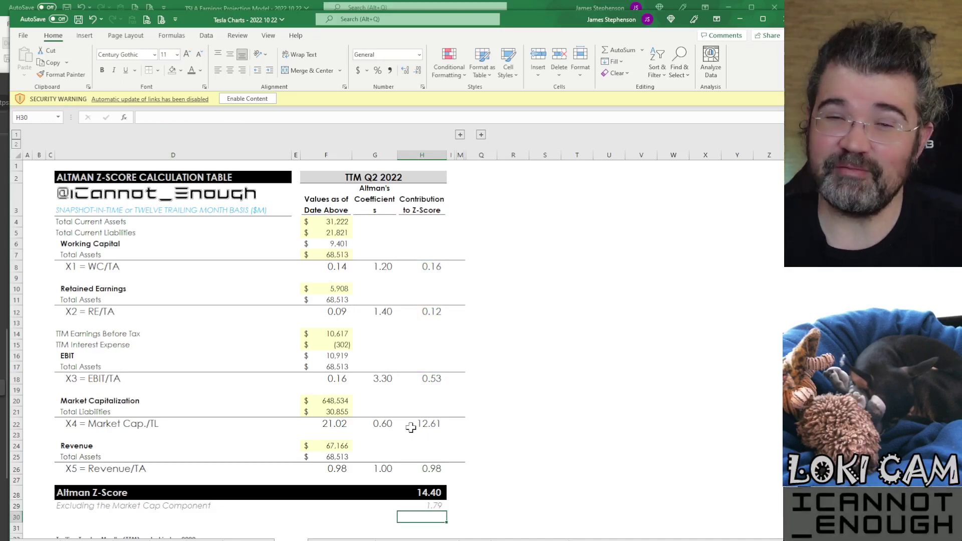
key("Up")
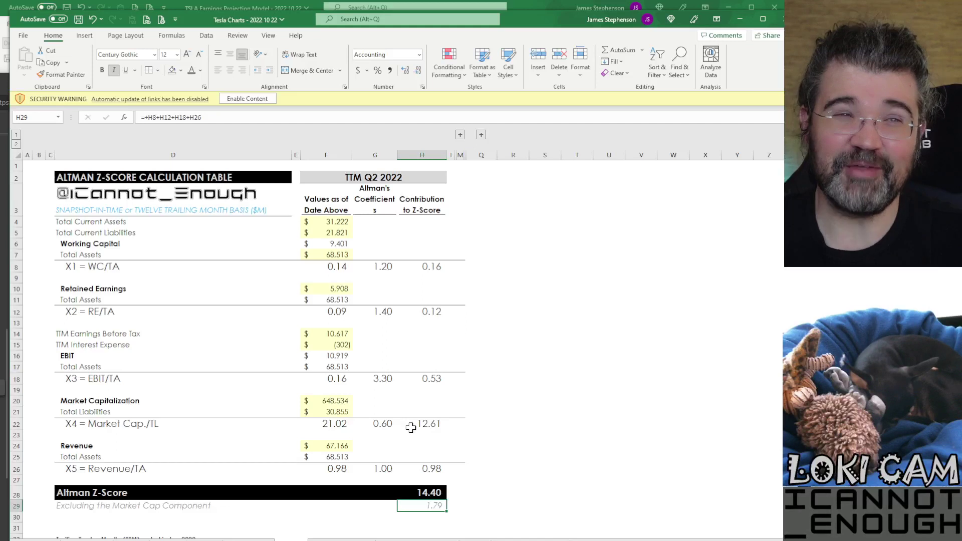
key("Up")
key("Up")
key("Up")
key("Up")
key("Up")
key("Up")
key("Up")
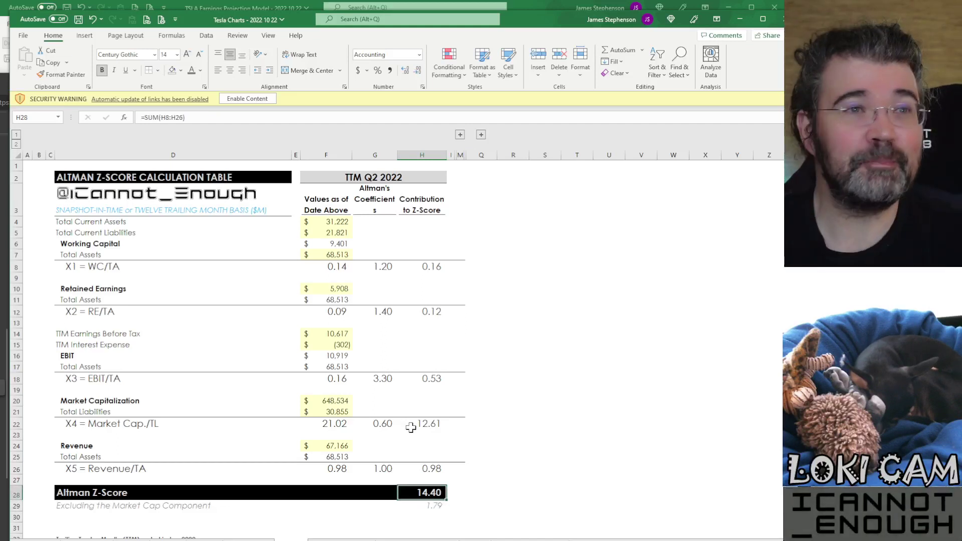
key("Up")
key("Up")
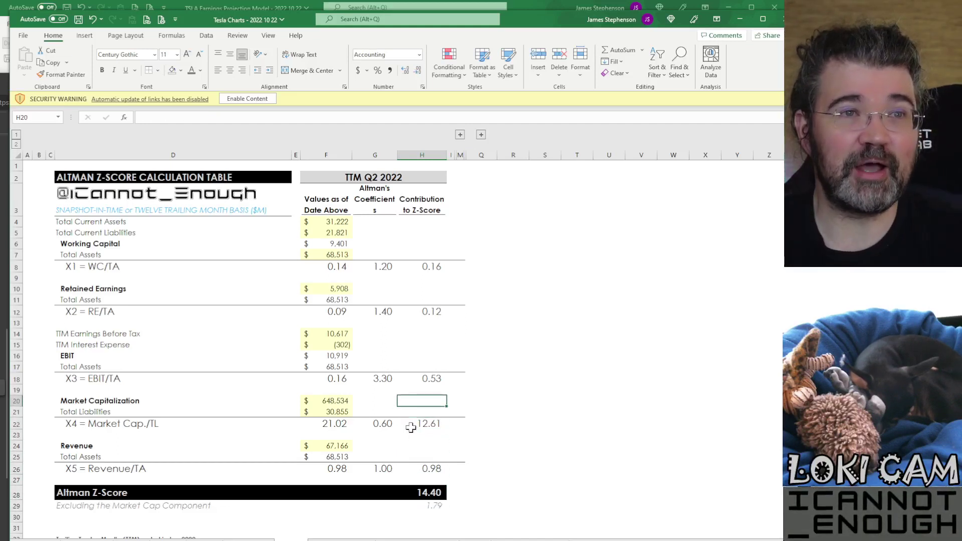
key("Down")
key("Down")
key("Down")
key("Down")
key("Down")
key("Down")
key("Down")
key("Down")
key("Down")
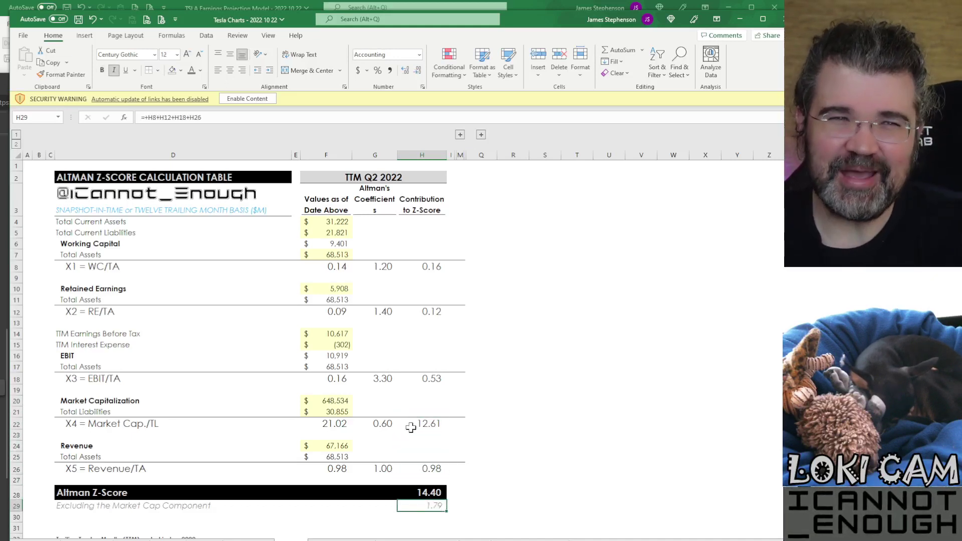
key("Up")
key("Up")
key("Up")
key("Up")
key("Up")
key("Up")
key("Up")
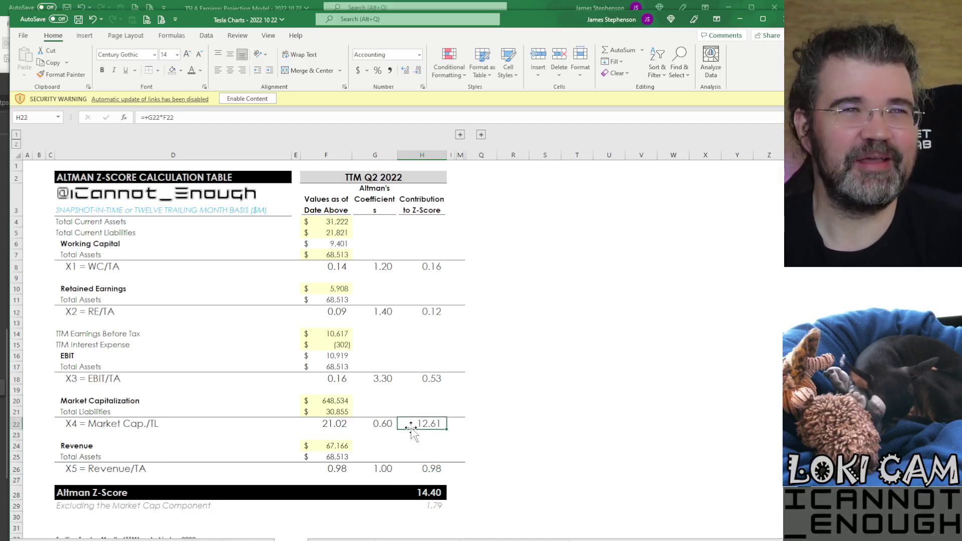
key("Up")
key("Up")
key("Left")
key("Left")
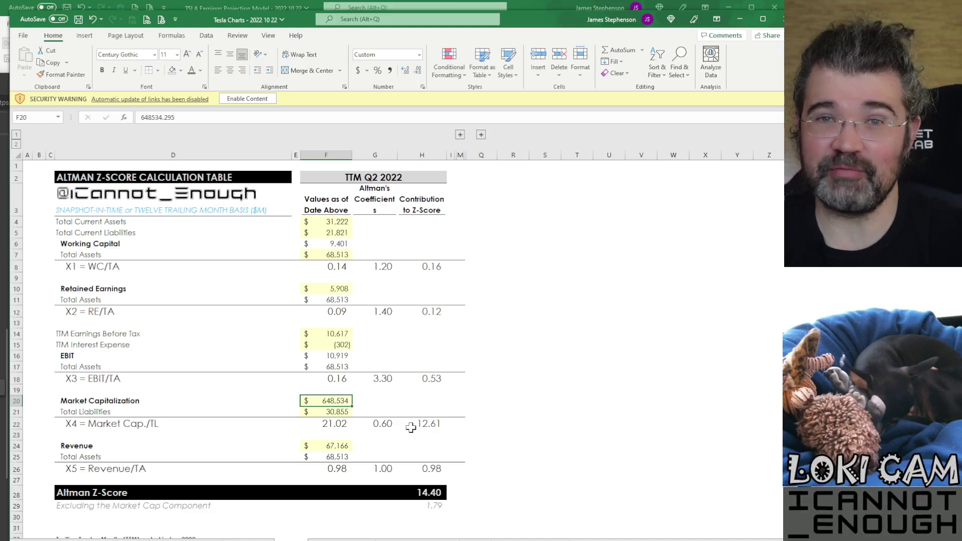
key("Down")
key("Down")
key("Right")
key("Right")
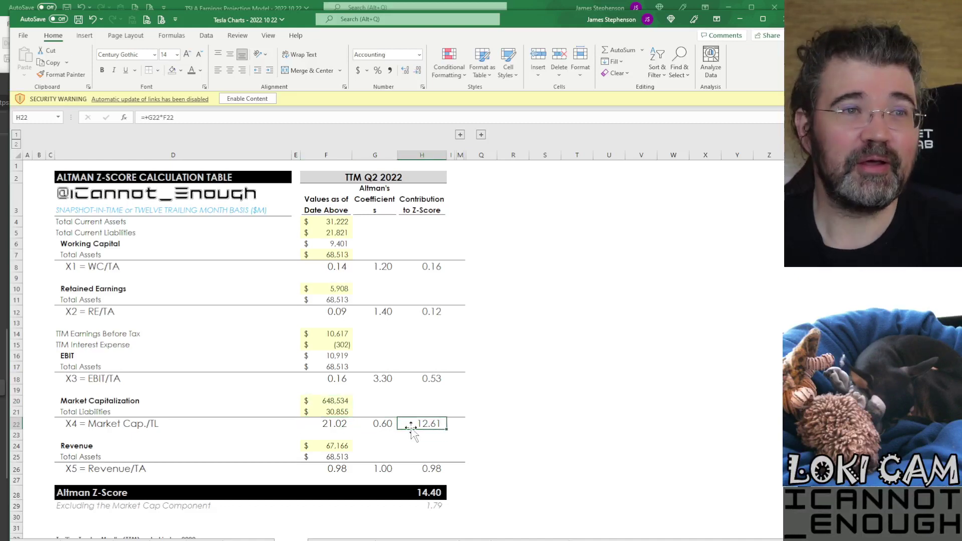
key("Down")
key("Down")
key("Down")
key("Down")
key("Down")
key("Down")
key("Down")
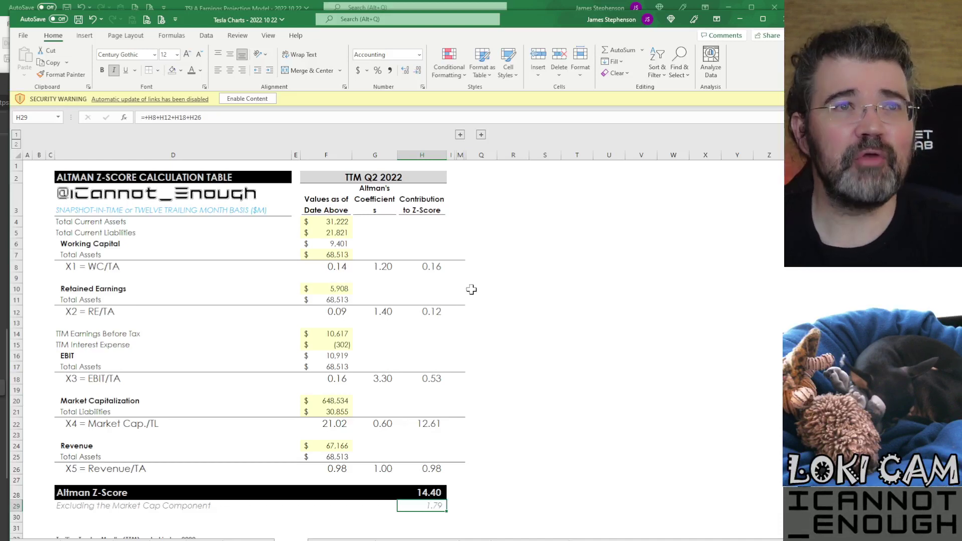
Reveal the TTM Q3 2022 table, note its total current assets, and scroll the Q3 PDF balance sheet
left_click(460, 135)
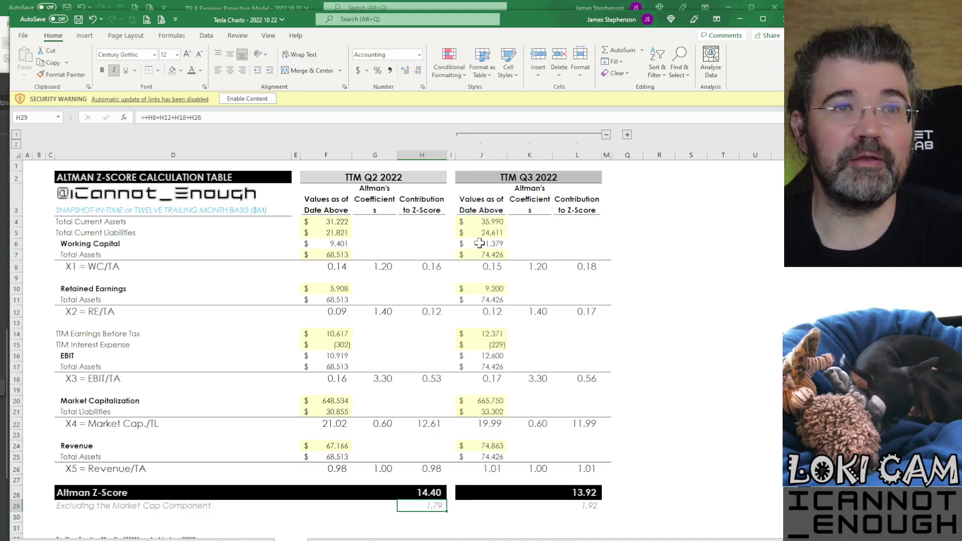
left_click(473, 222)
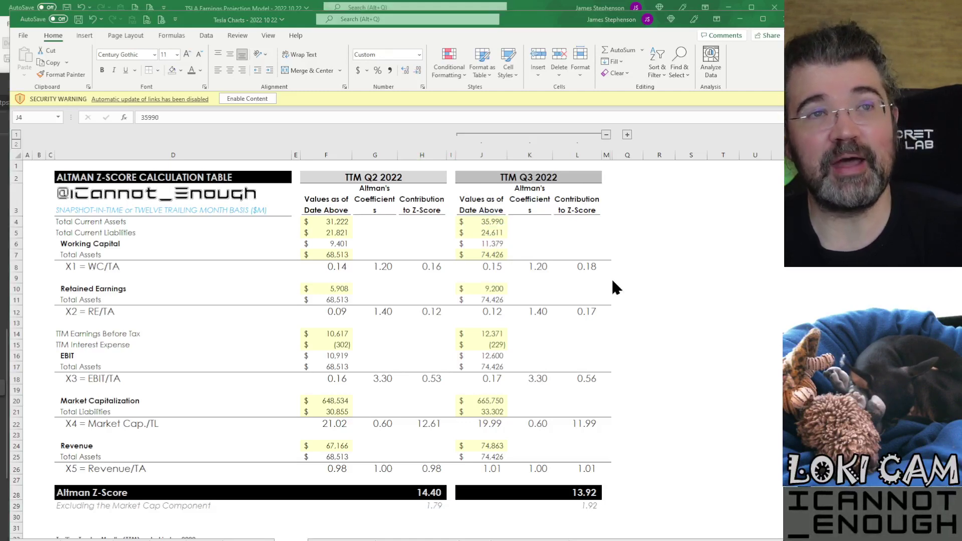
key("alt+Tab")
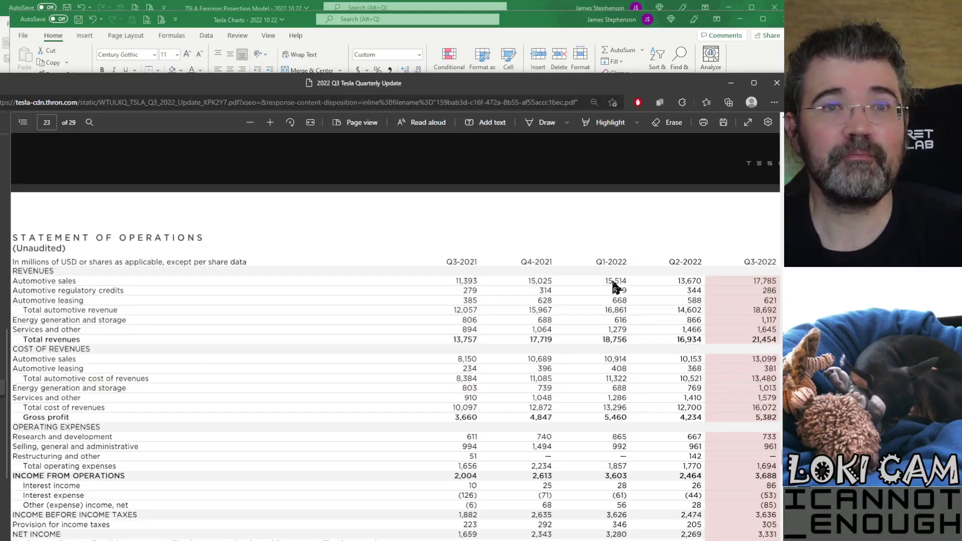
scroll(613, 284, "down", 15)
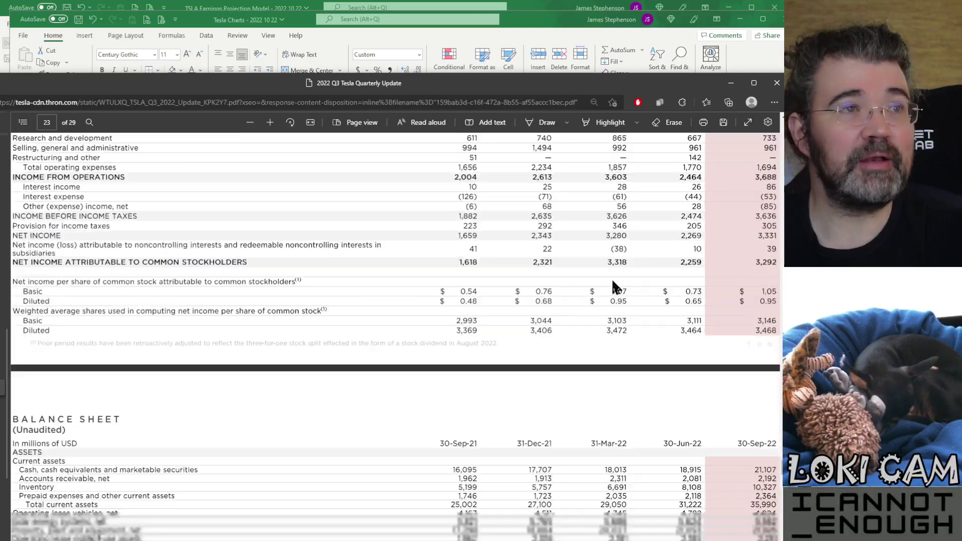
scroll(615, 286, "up", 2)
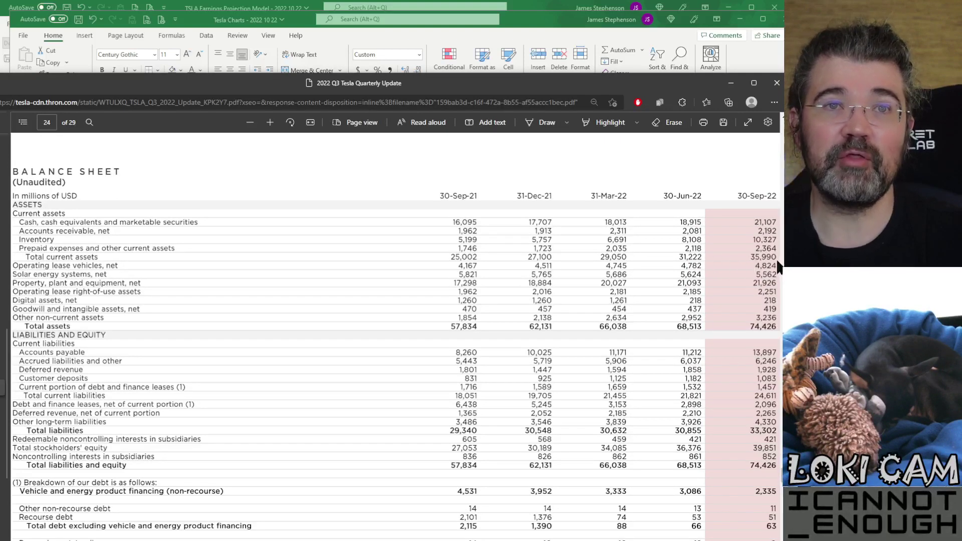
Compare with the PDF, then check the Q3 current assets, current liabilities, working capital and total assets
key("alt+Tab")
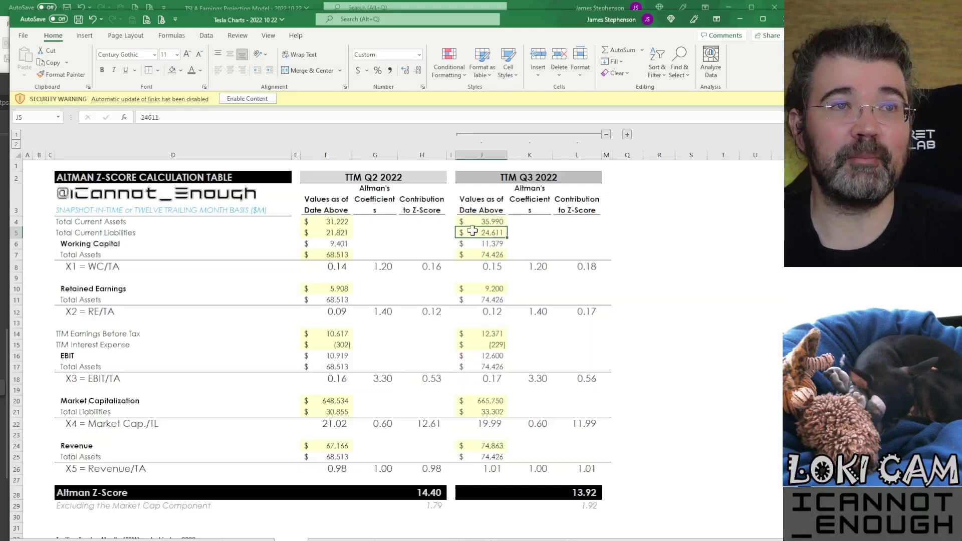
key("alt+Tab")
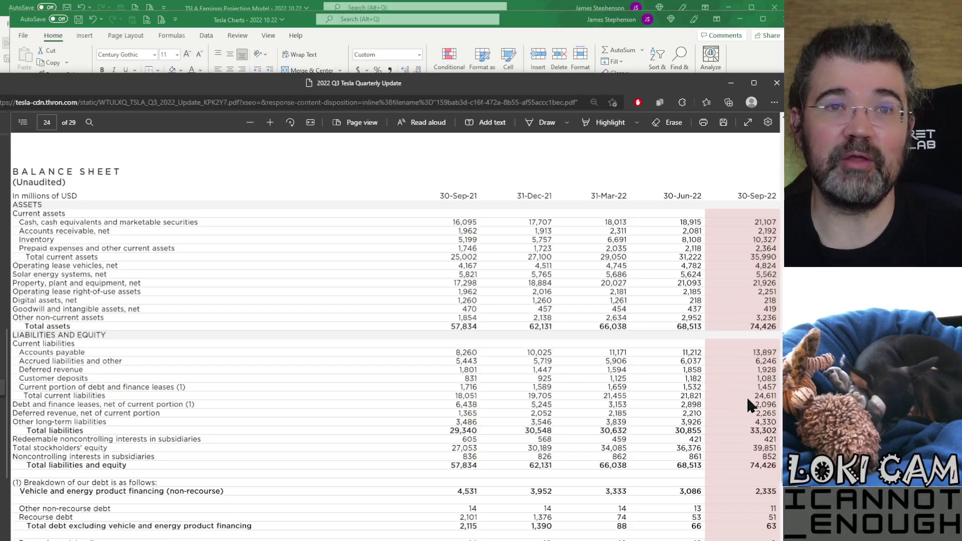
key("alt+Tab")
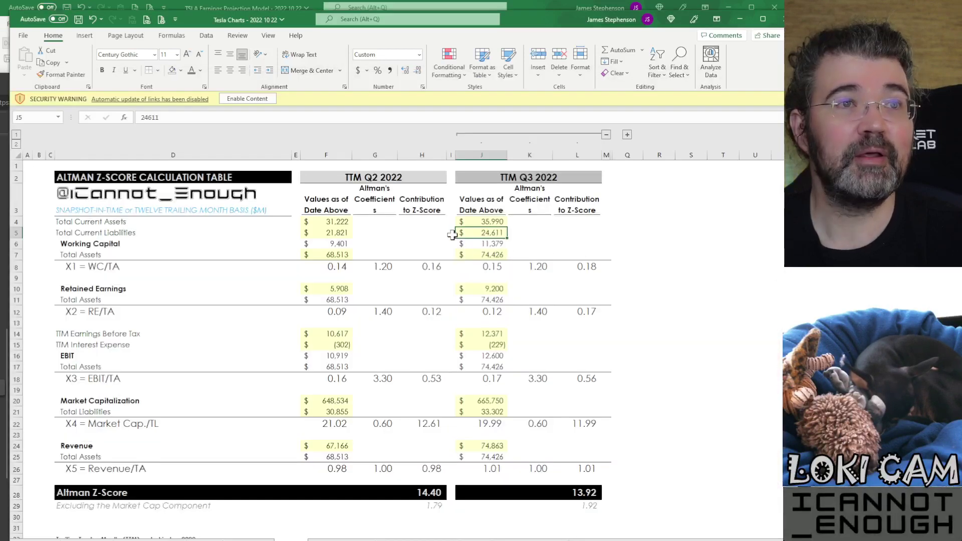
left_click(477, 253)
key("Up")
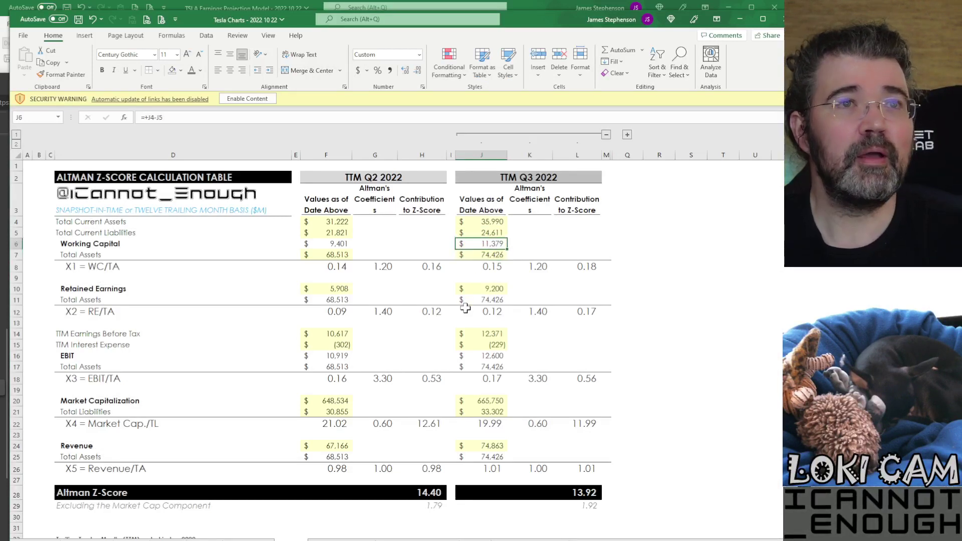
key("Left")
key("Left")
key("Left")
key("Left")
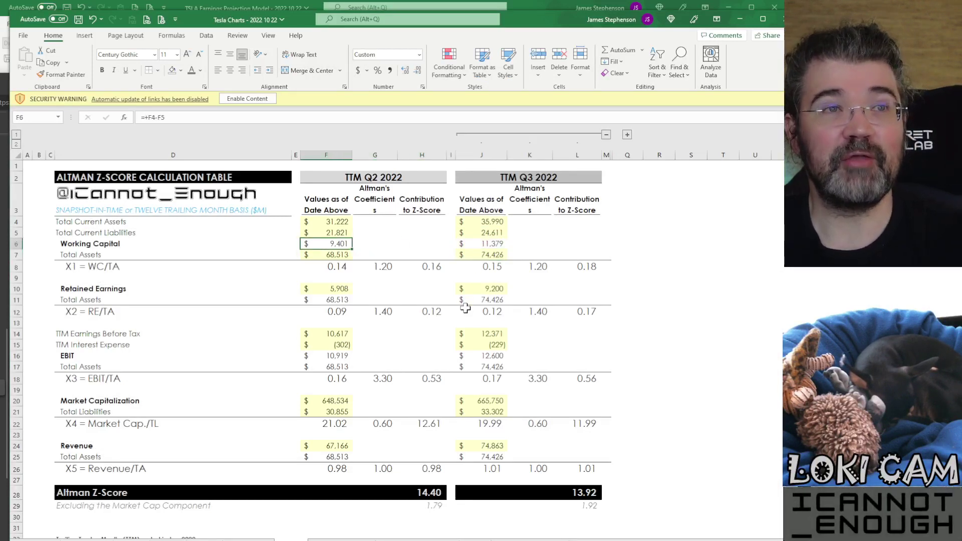
key("Right")
key("Right")
key("Right")
key("Right")
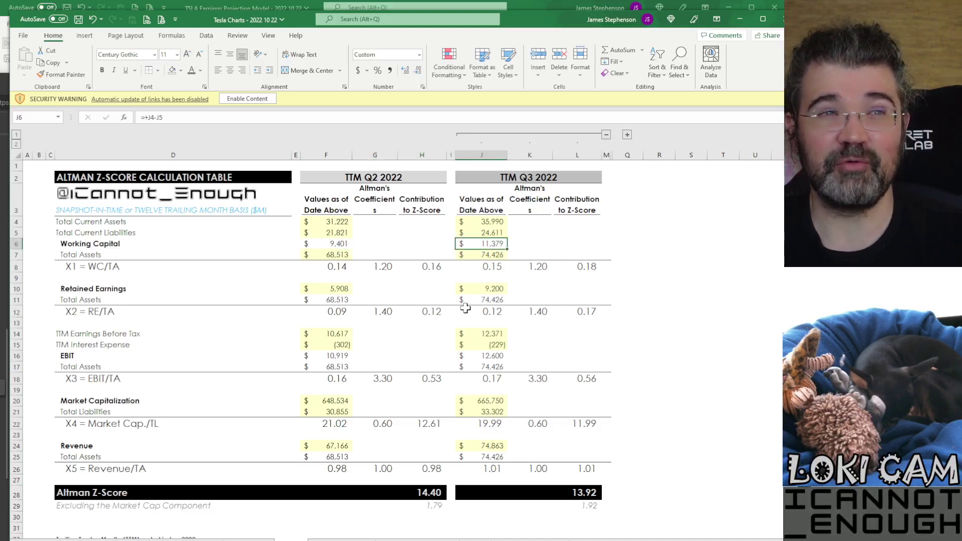
key("Up")
key("Up")
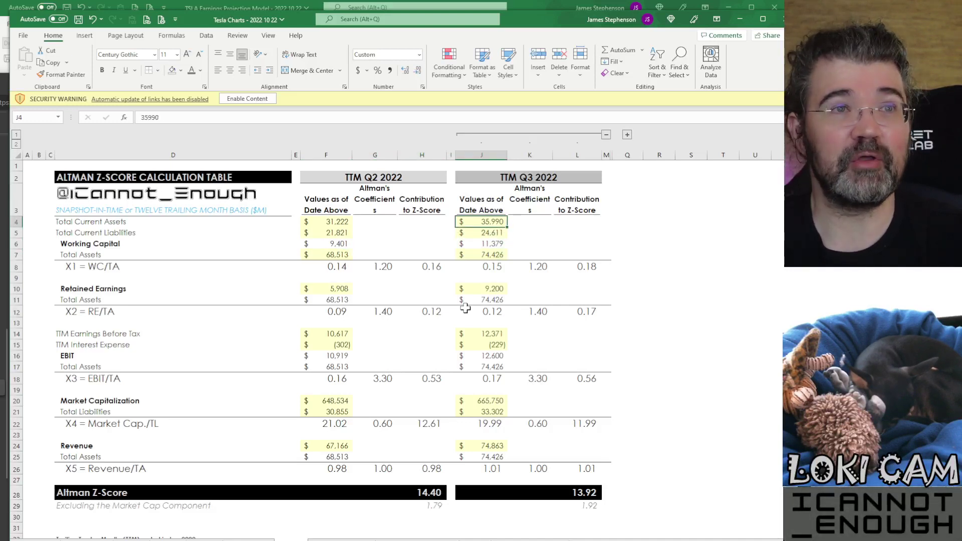
key("Down")
key("Down")
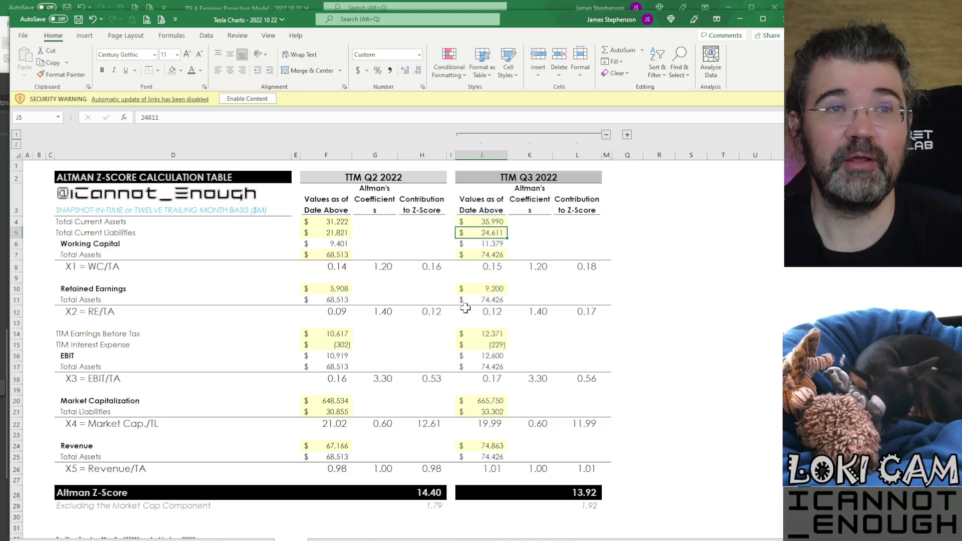
key("Up")
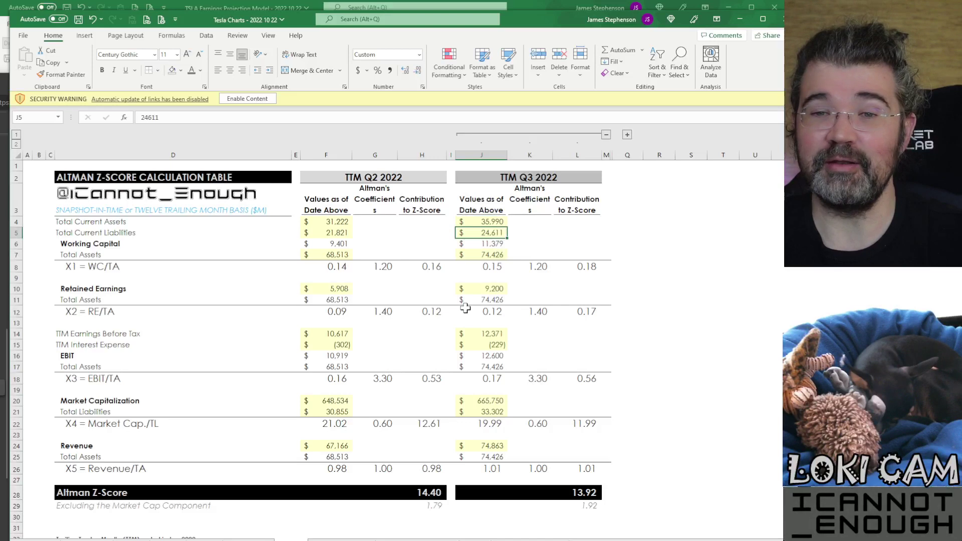
key("Down")
key("Down")
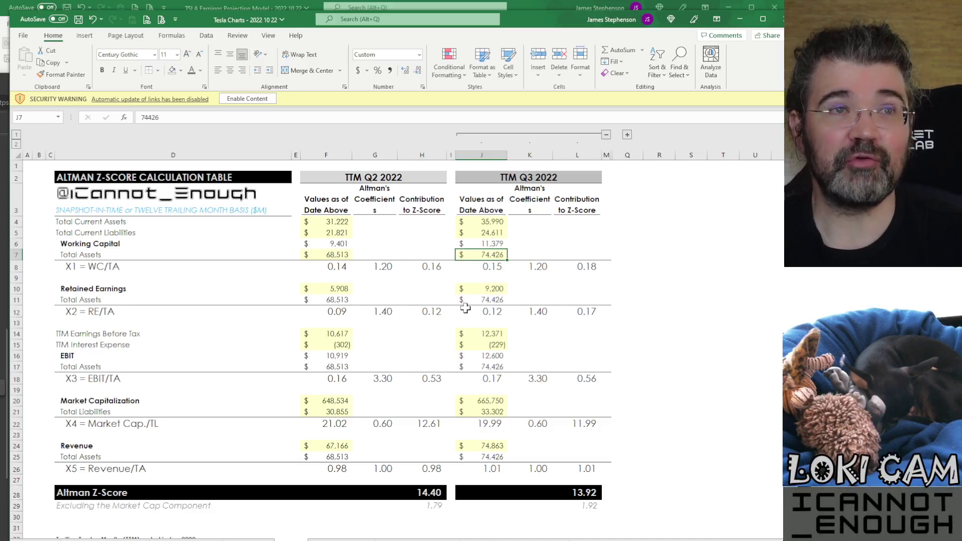
Inspect the Q3 X1 ratio 0.15 (=J6/J7) and its 0.18 contribution (=K8*J8) against Q2
key("Down")
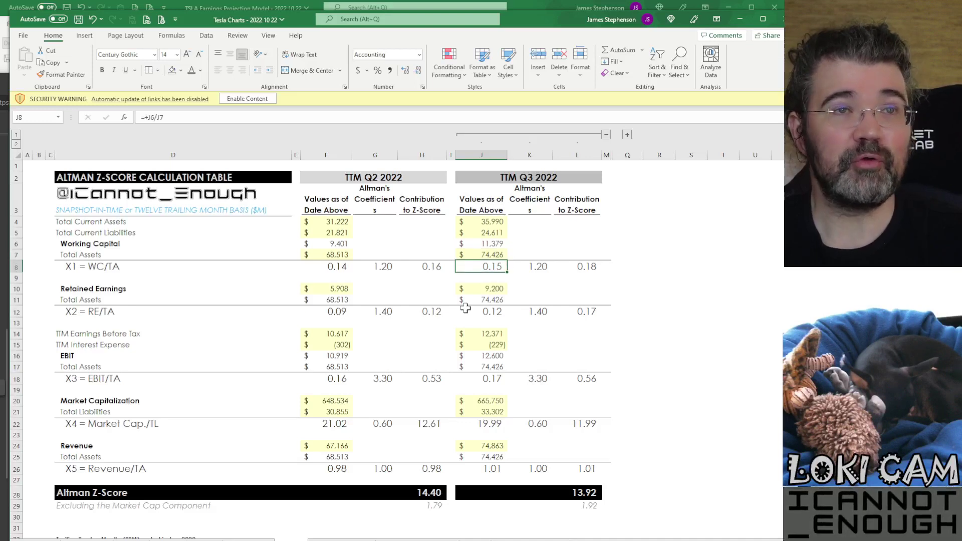
key("Up")
key("Up")
key("Up")
key("Up")
key("Down")
key("Down")
key("Down")
key("Down")
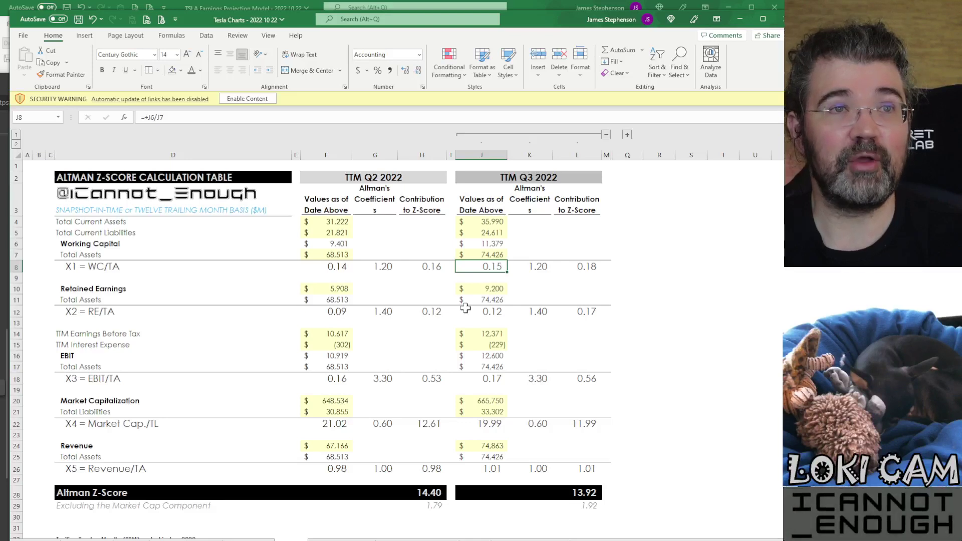
key("Right")
key("Right")
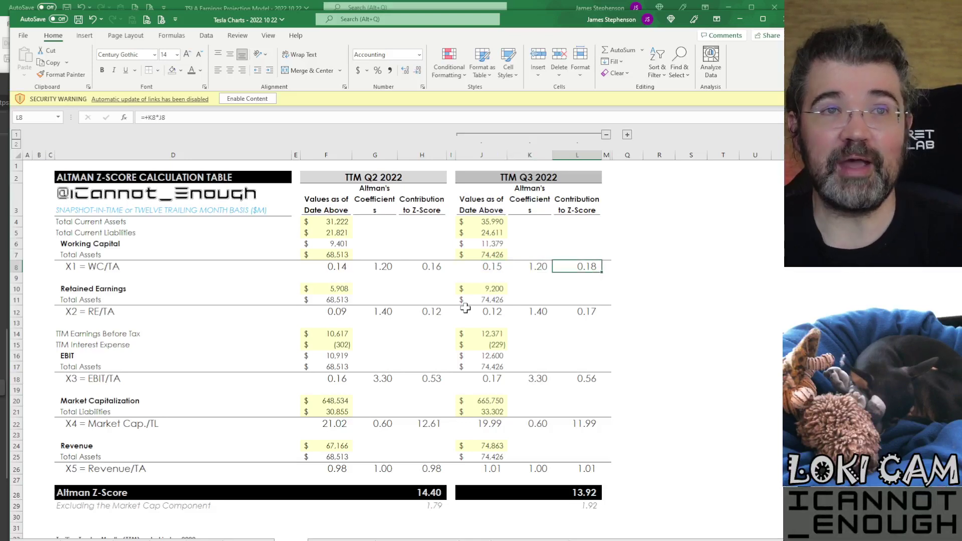
key("Left")
key("Left")
key("Left")
key("Left")
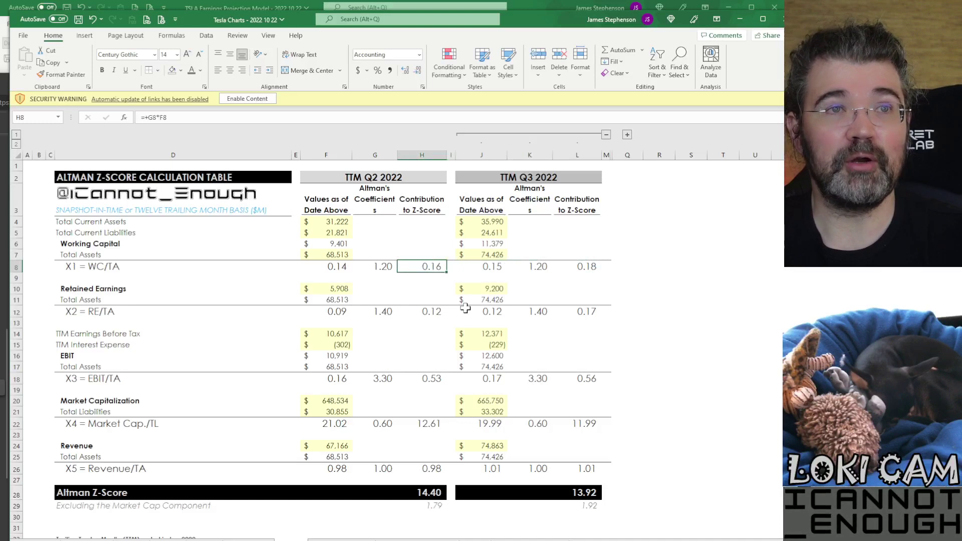
key("Right")
key("Right")
key("Right")
key("Right")
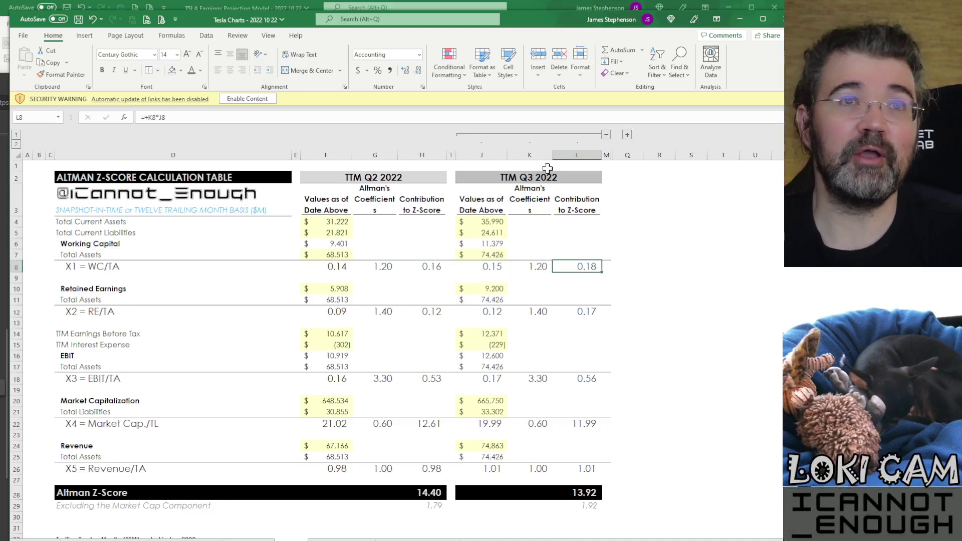
Expand grouped columns N–P and inspect the X1 contribution, coefficient and ratio change (+0.02, =J8-F8) formulas
left_click(627, 135)
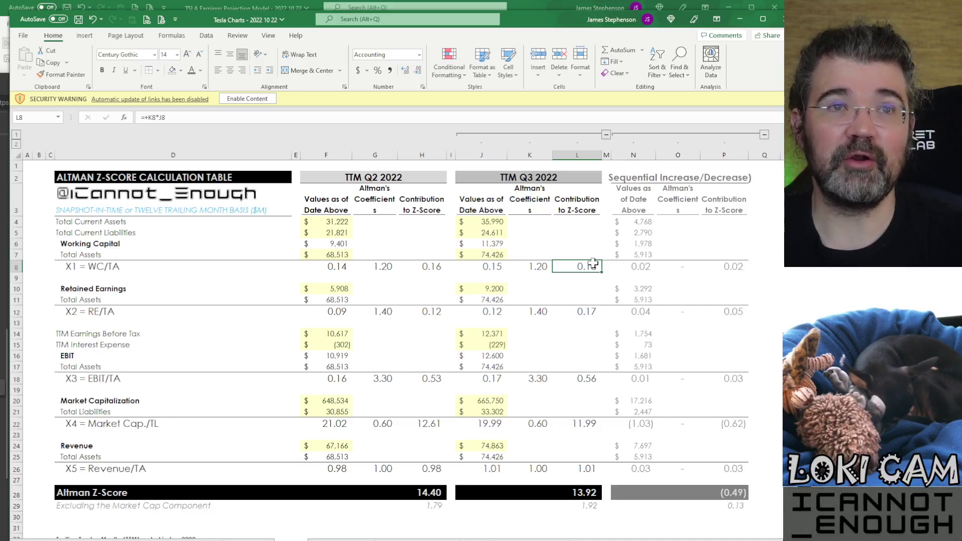
left_click(730, 265)
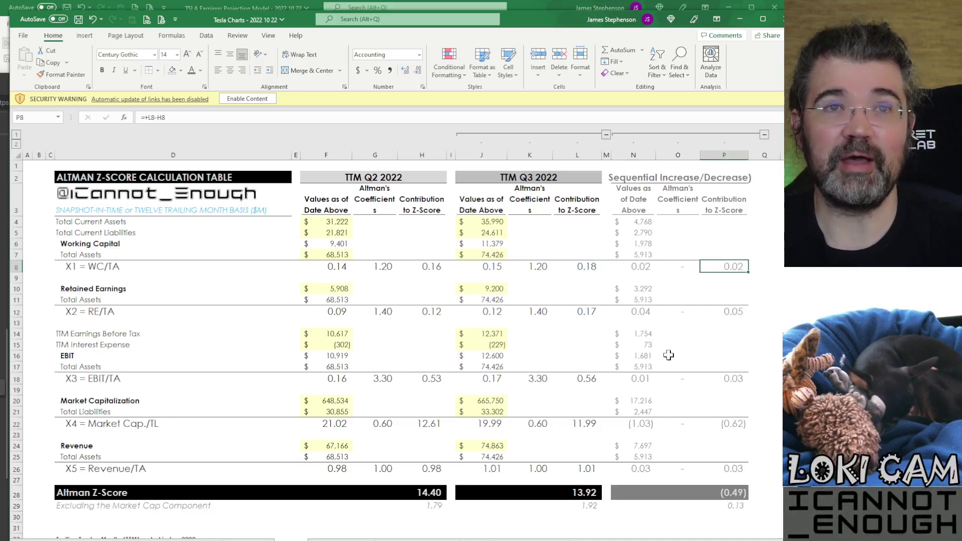
key("Left")
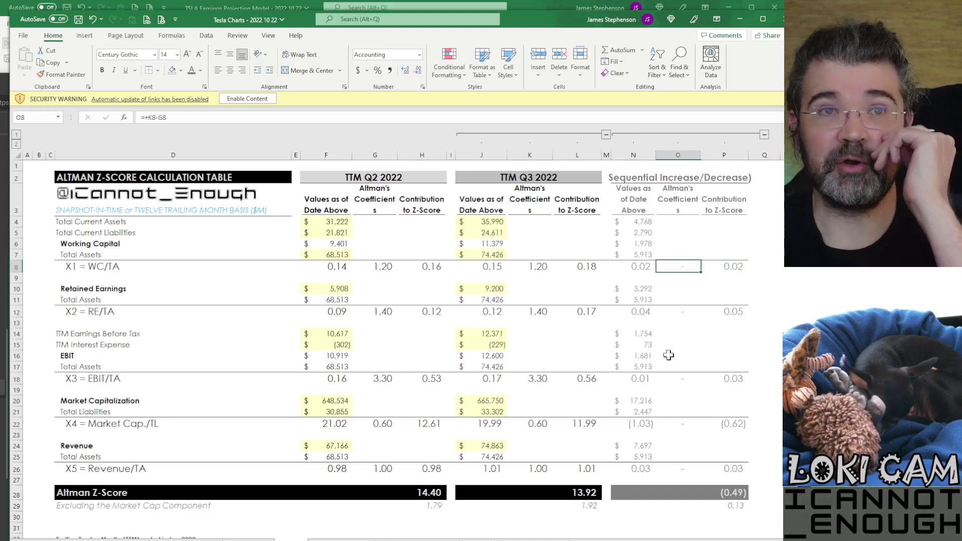
key("Left")
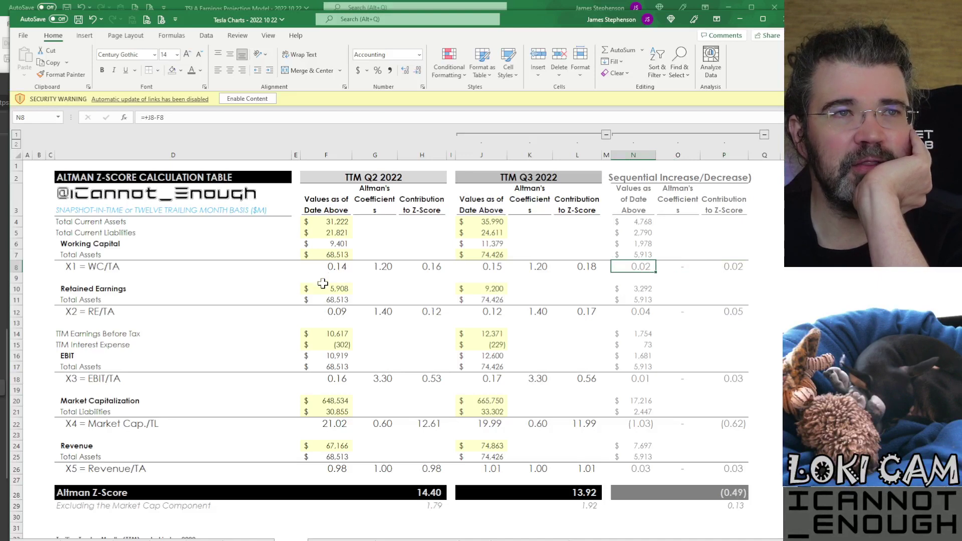
Format X1 in F8, J8 and N8 to two decimals, showing 0.14, 0.15 and 0.02
left_click(332, 267)
left_click(466, 267)
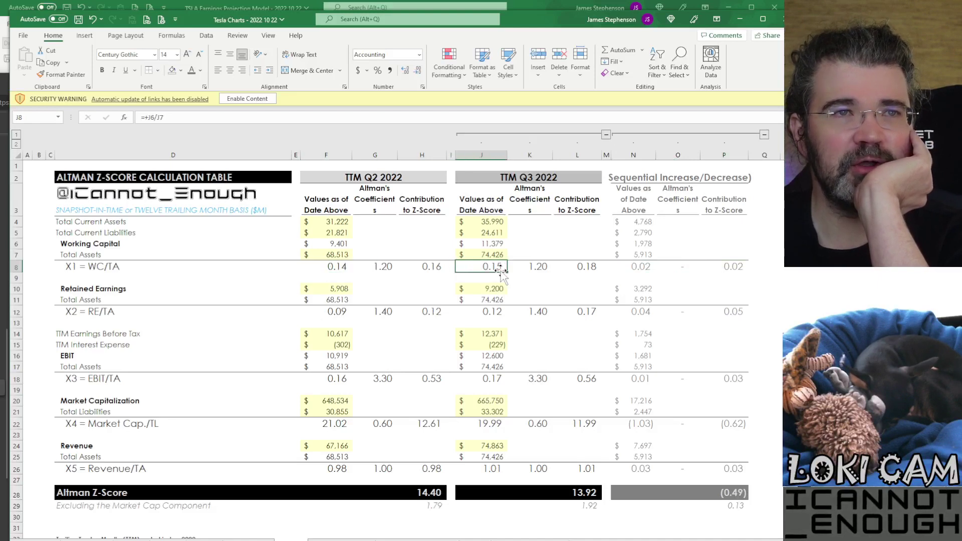
left_click(625, 268)
left_click(326, 264)
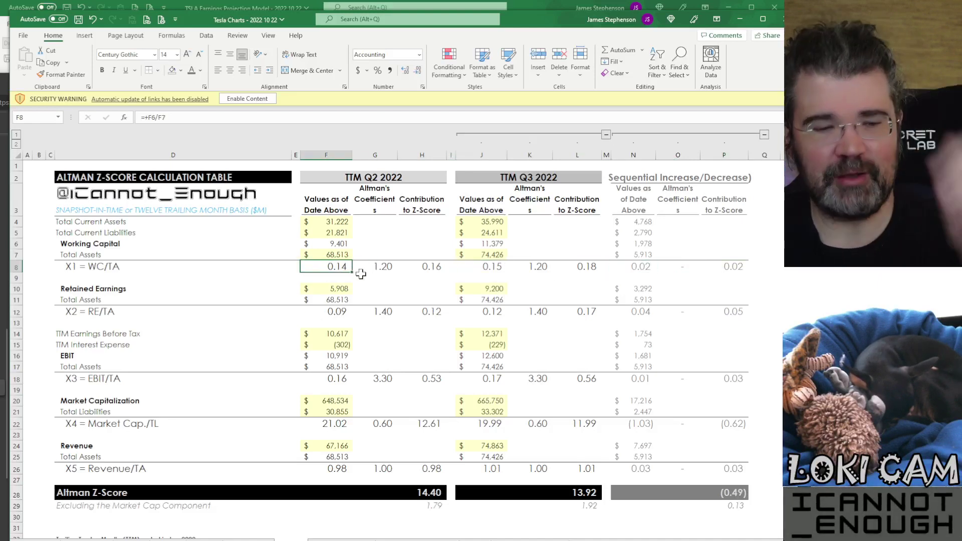
left_click(484, 271, "ctrl")
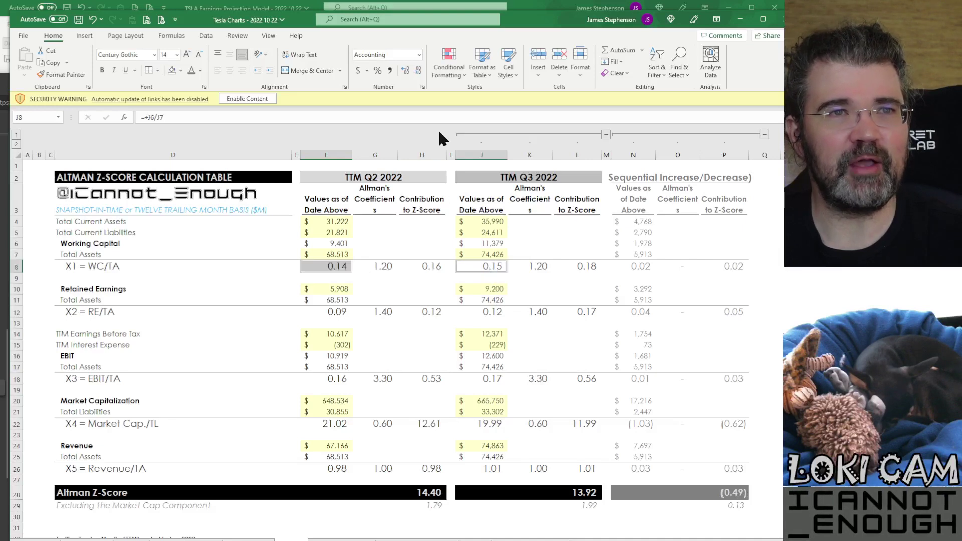
left_click(405, 69)
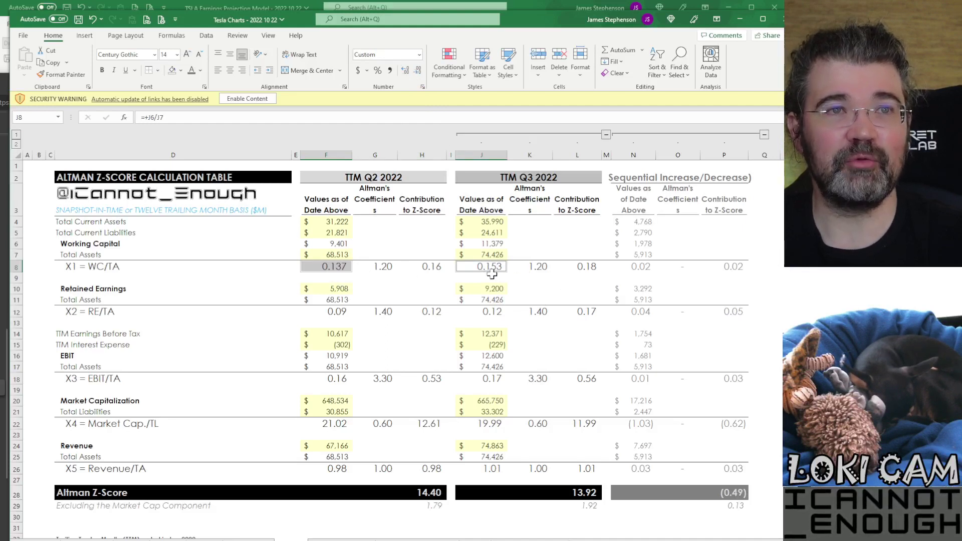
left_click(642, 267)
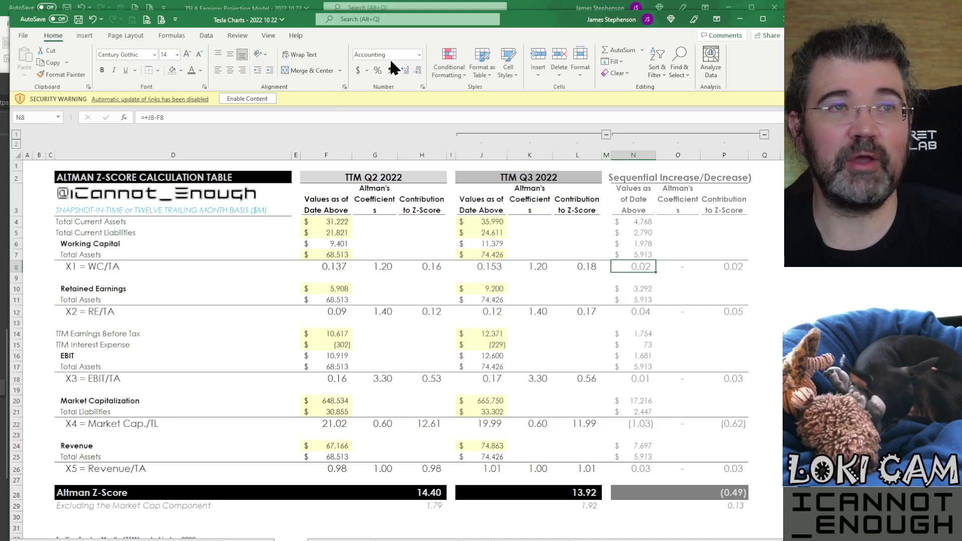
left_click(404, 70)
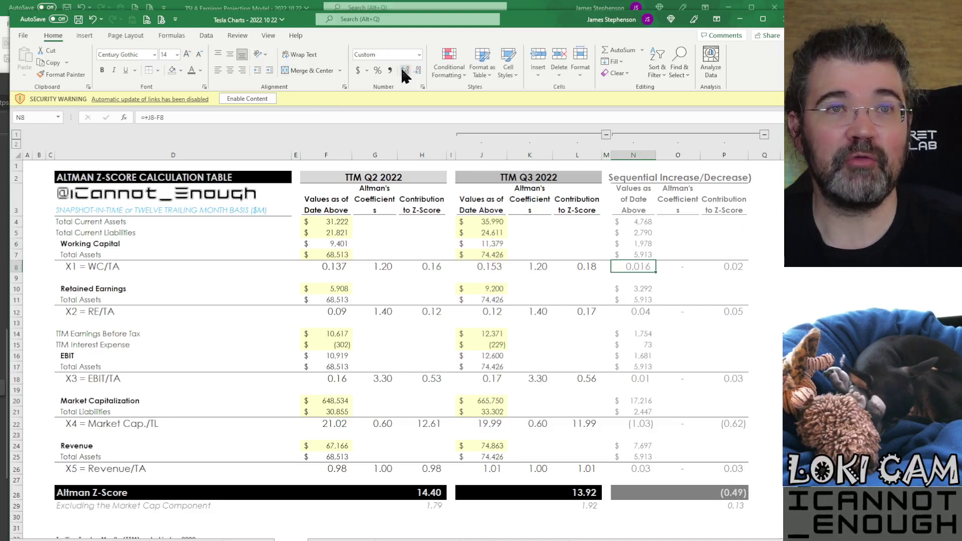
left_click(418, 70)
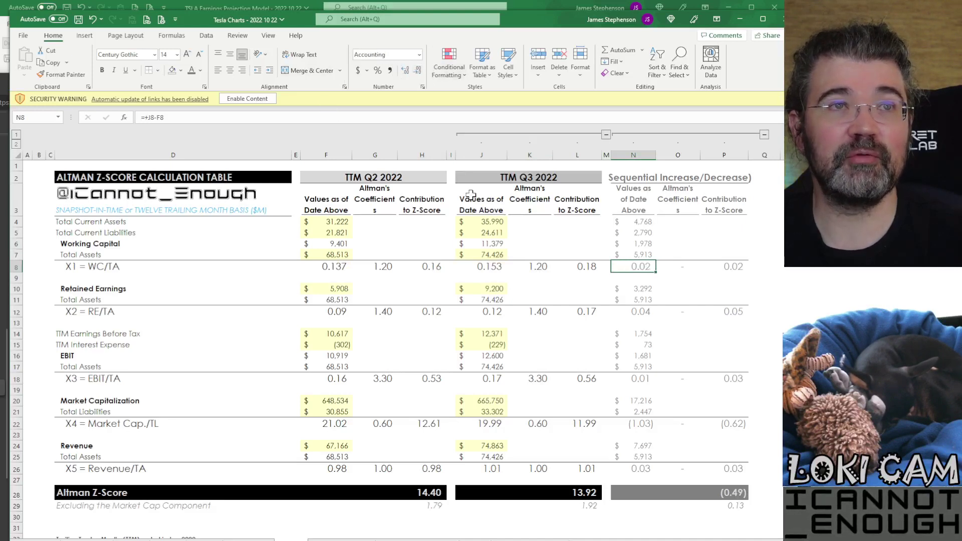
left_click(482, 263)
left_click(333, 263, "ctrl")
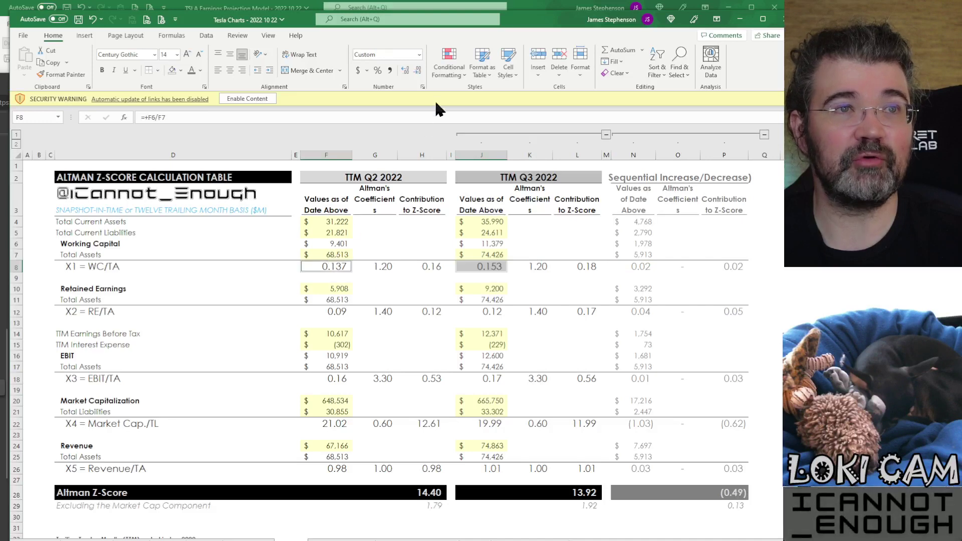
left_click(418, 70)
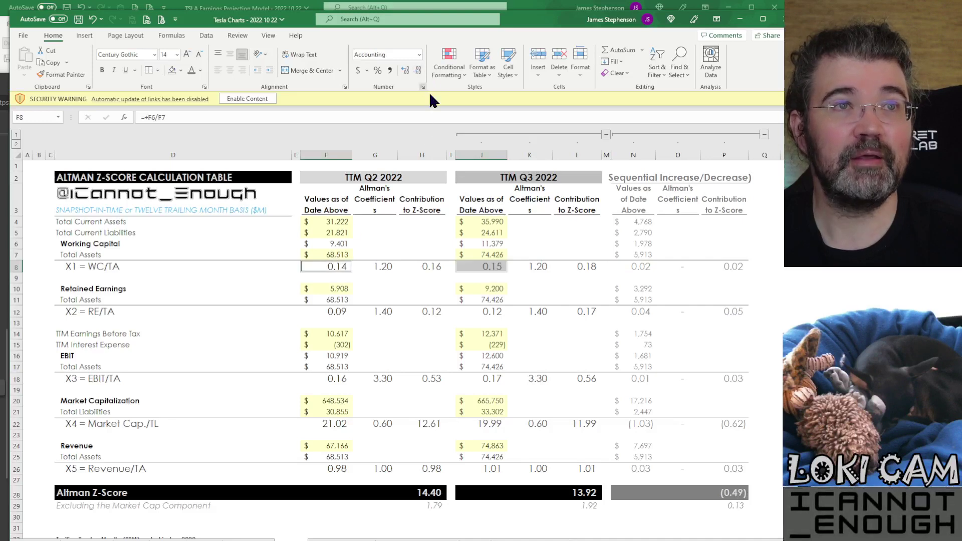
left_click(490, 262)
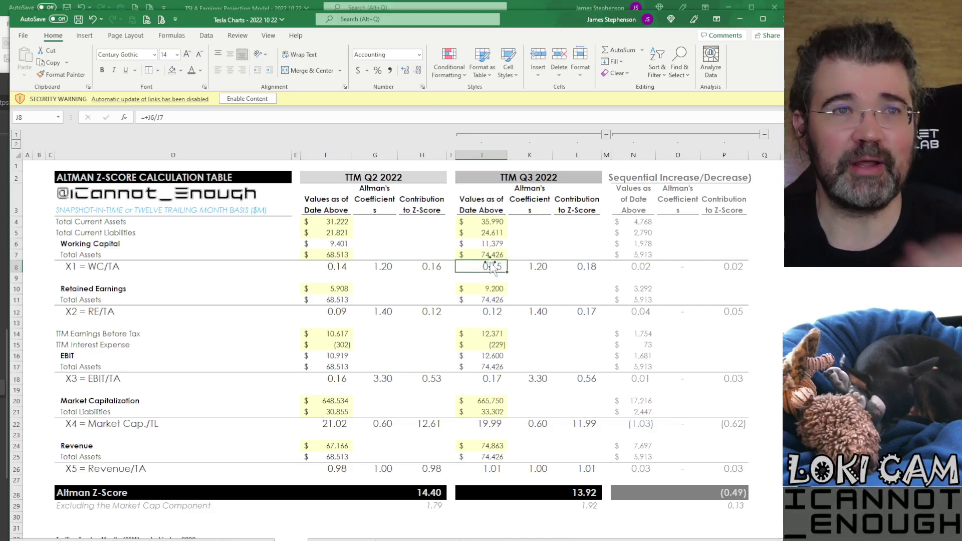
key("Down")
key("Down")
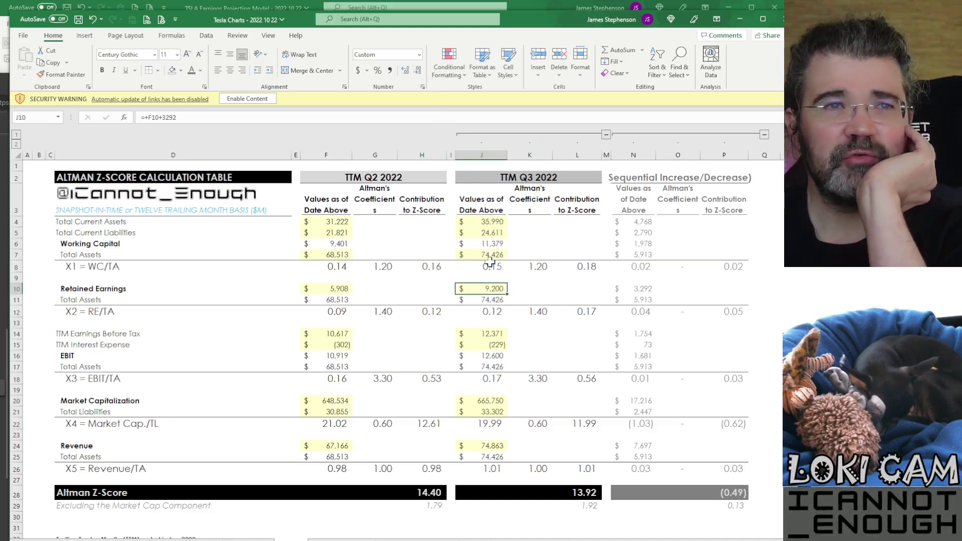
key("Left")
key("Left")
key("Left")
key("Left")
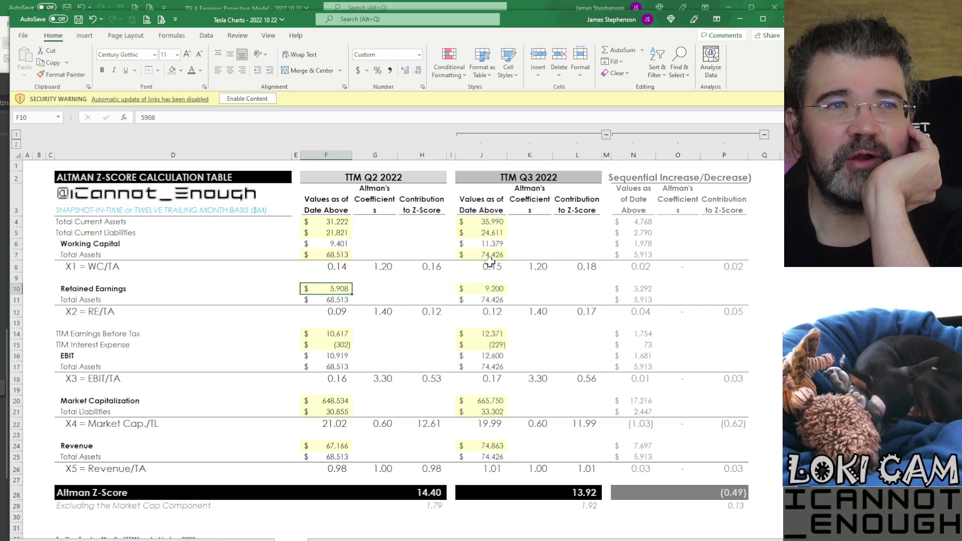
key("Right")
key("Right")
key("Right")
key("Right")
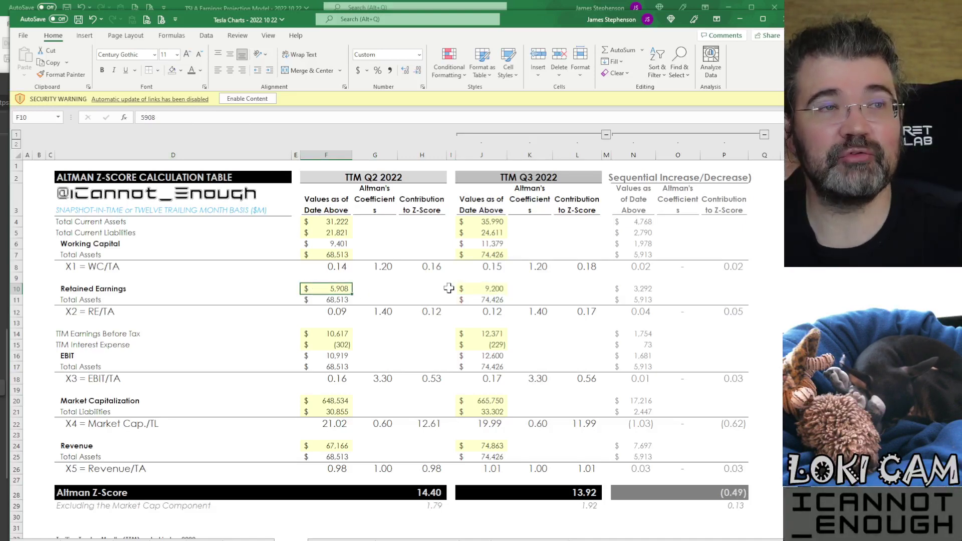
left_click(465, 289)
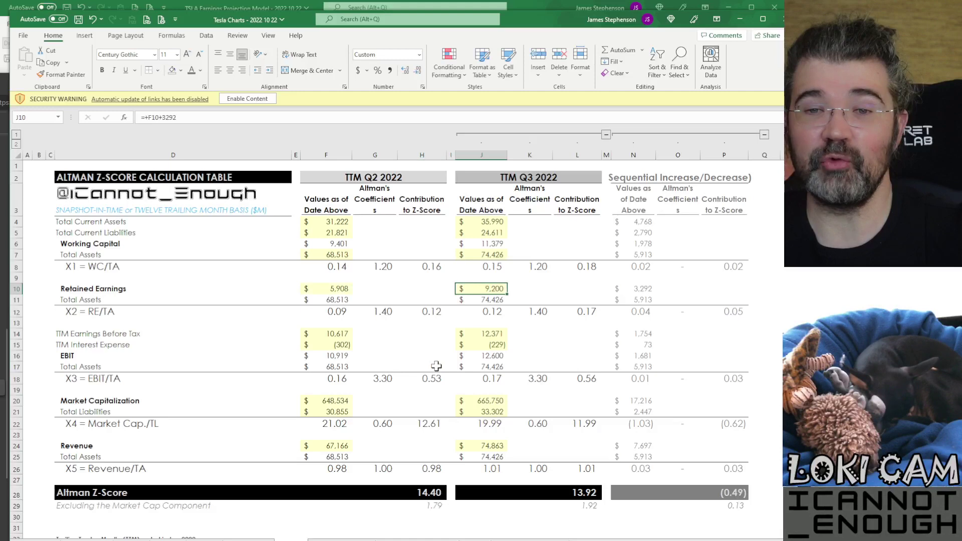
left_click(19, 290)
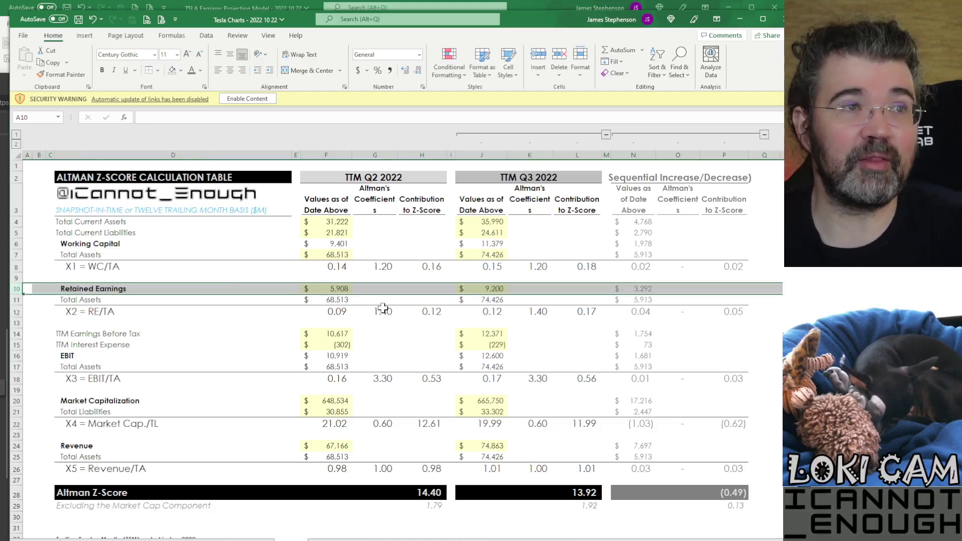
Scroll the Q3 update PDF up to page 23's Statement of Operations, showing 3,292 net income to common stockholders
key("alt+Tab")
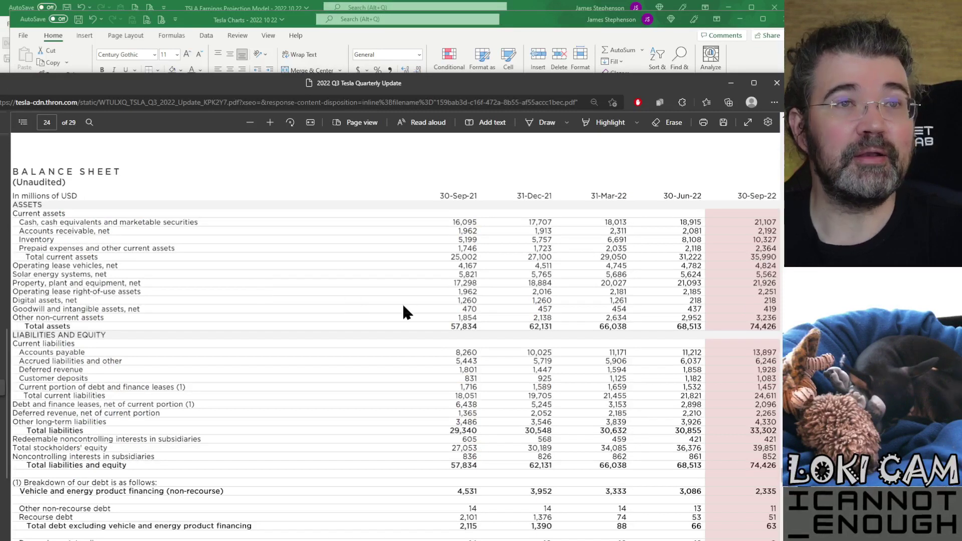
key("ctrl+f")
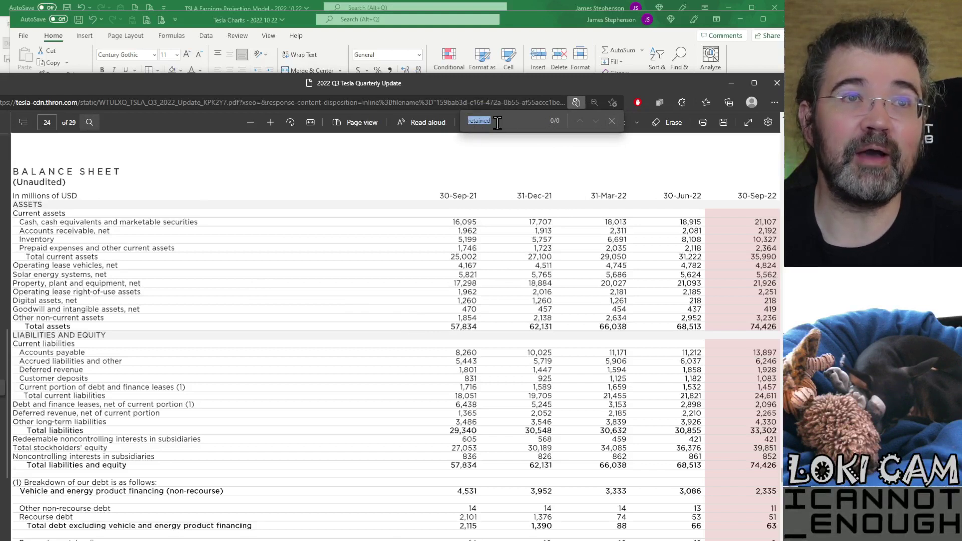
left_click(610, 120)
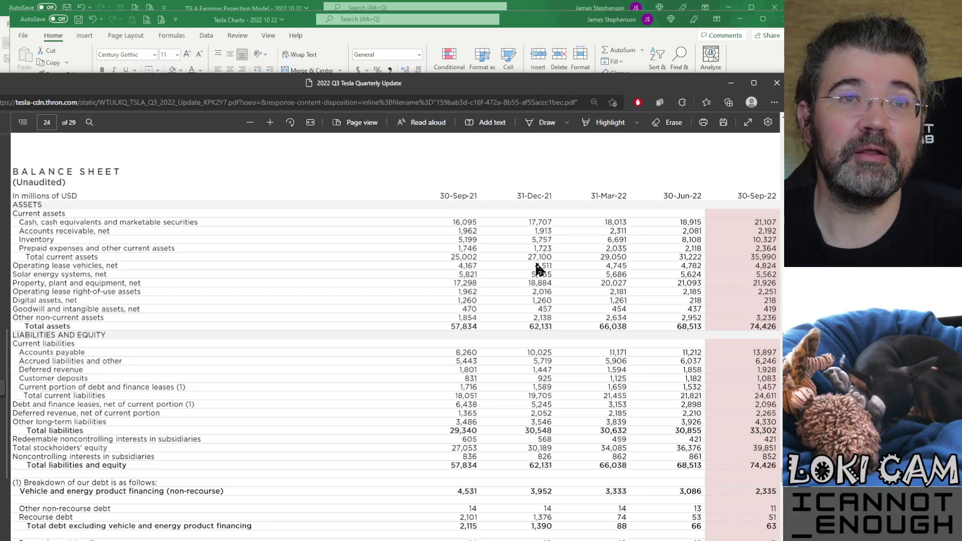
scroll(515, 335, "up", 8)
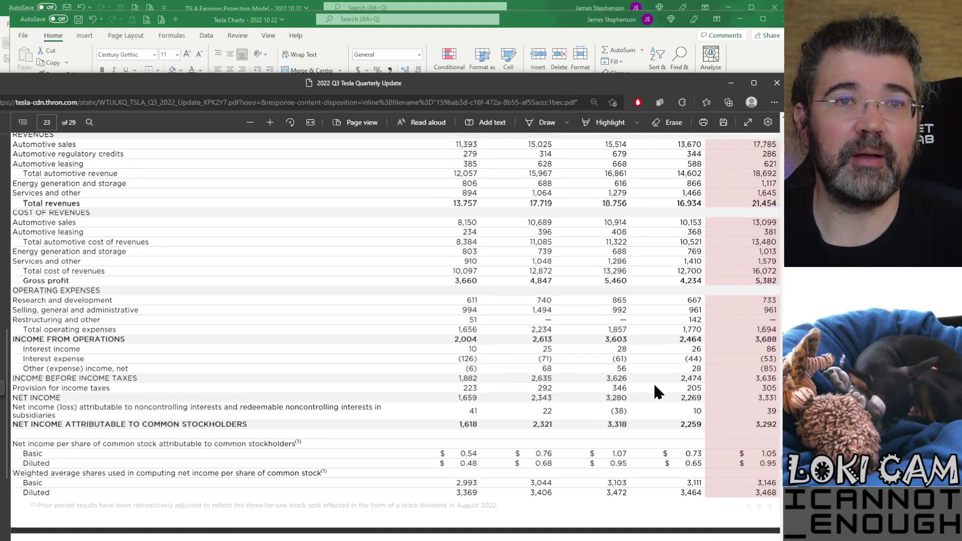
scroll(654, 386, "up", 3)
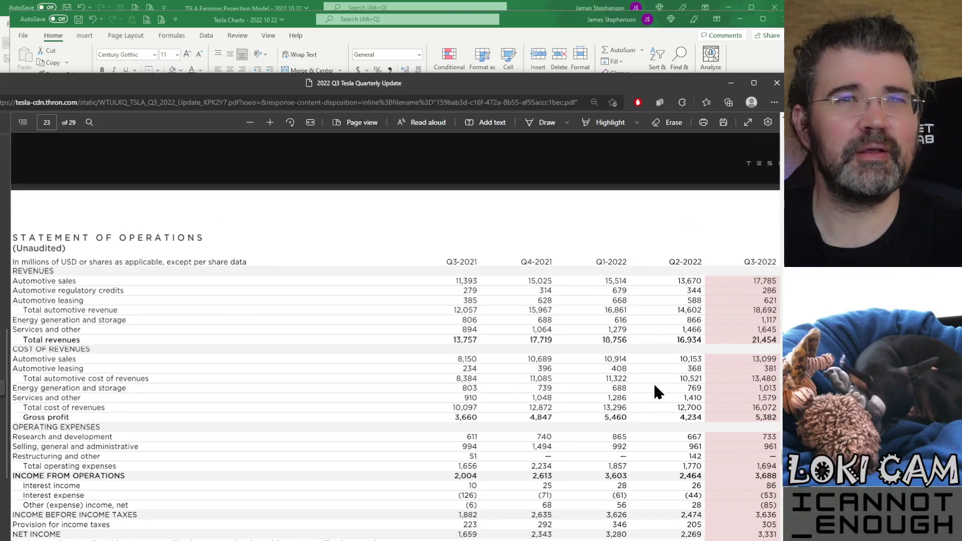
scroll(653, 383, "up", 12)
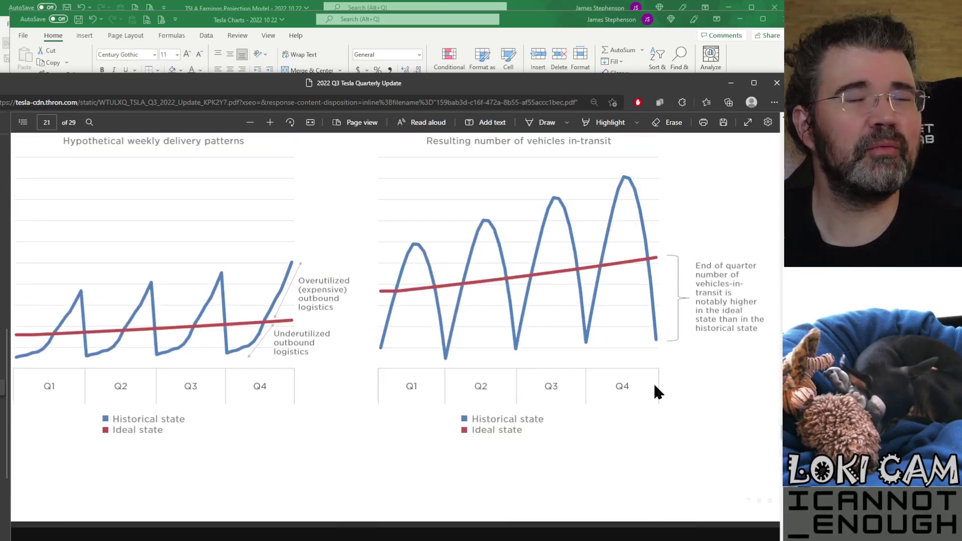
scroll(654, 386, "down", 12)
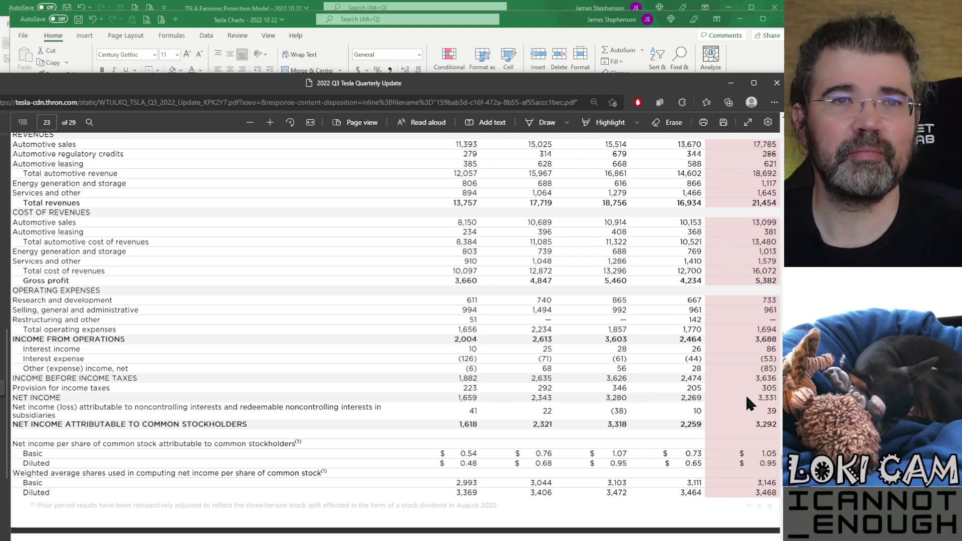
key("alt+Tab")
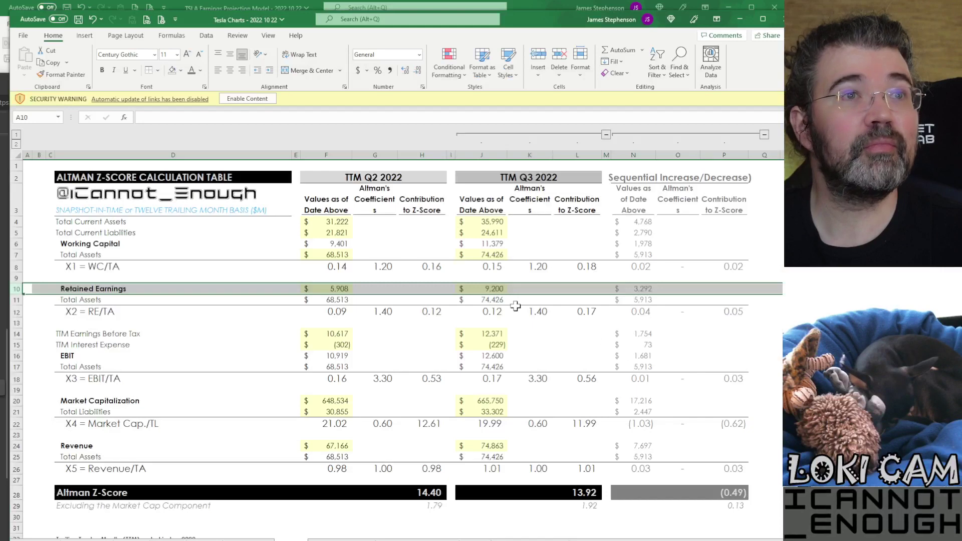
left_click(485, 289)
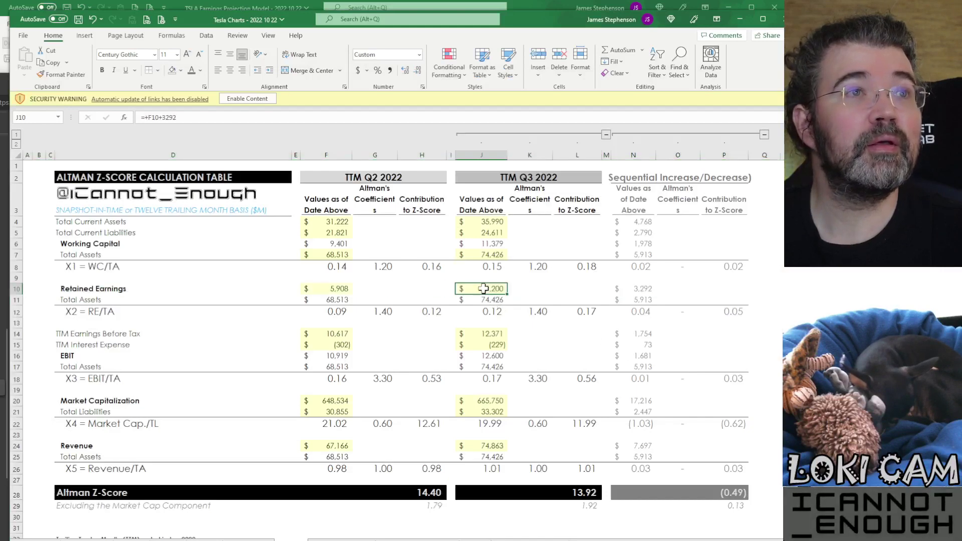
key("alt+Tab")
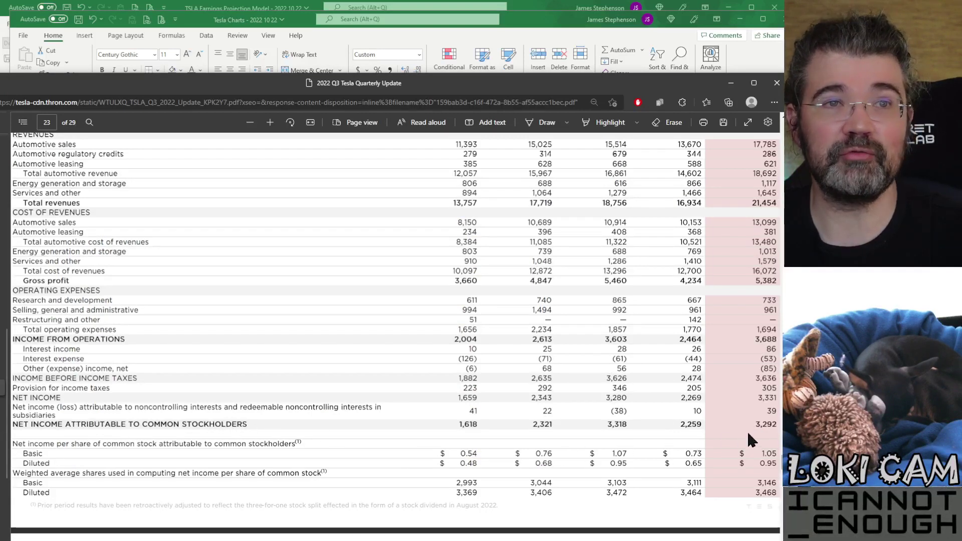
Switch back to the Excel Z-Score sheet, where Q3 retained earnings (=F10+3292) read 9,200
key("alt+Tab")
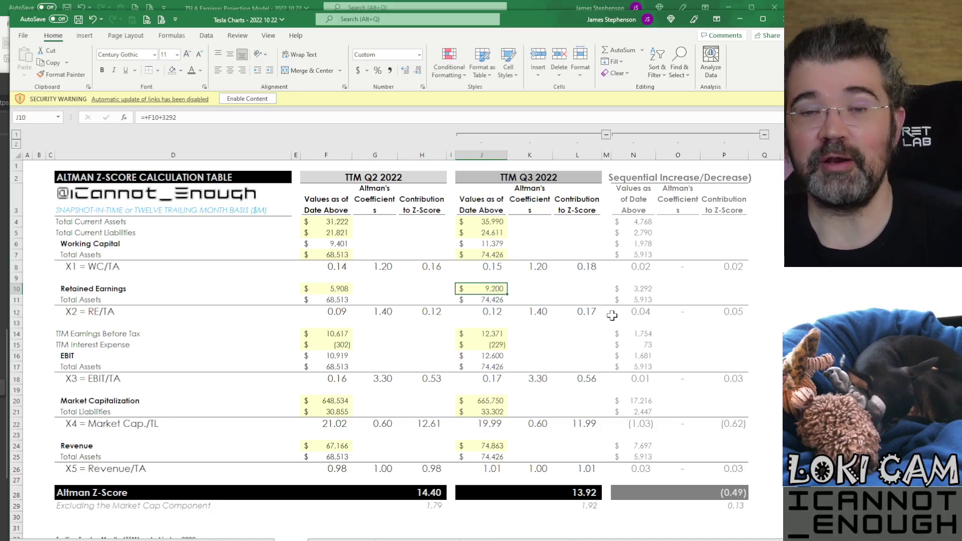
key("Down")
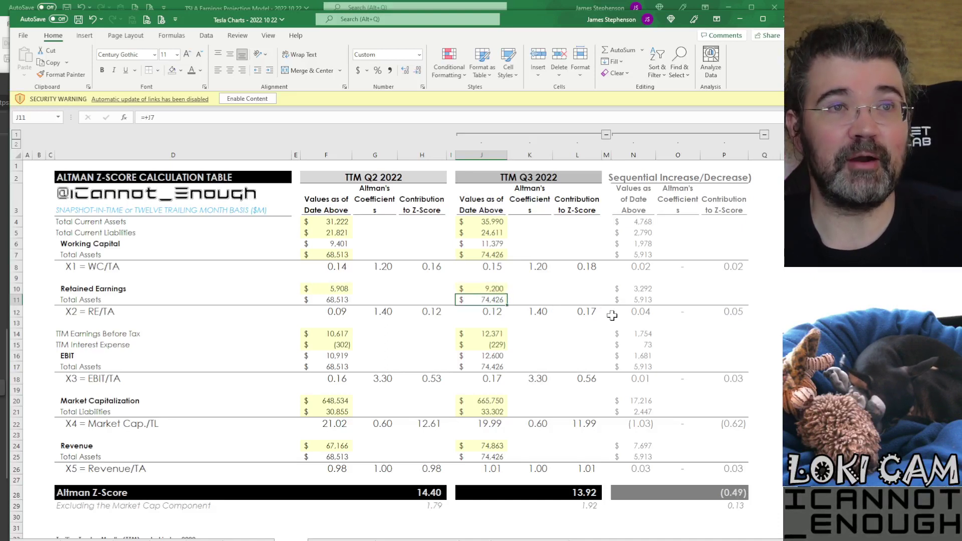
key("Down")
key("Left")
key("Left")
key("Left")
key("Left")
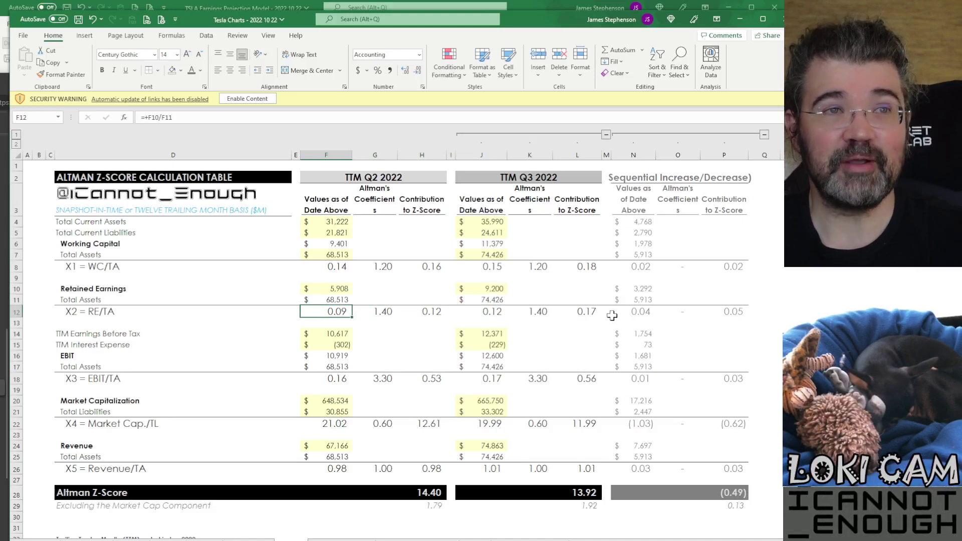
key("Right")
key("Right")
key("Right")
key("Right")
key("Right")
key("Right")
key("Right")
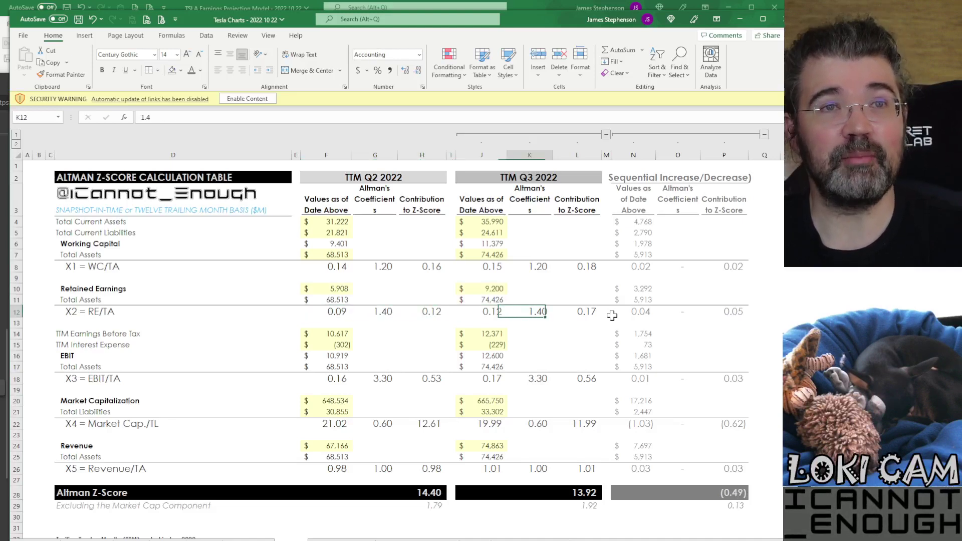
key("Right")
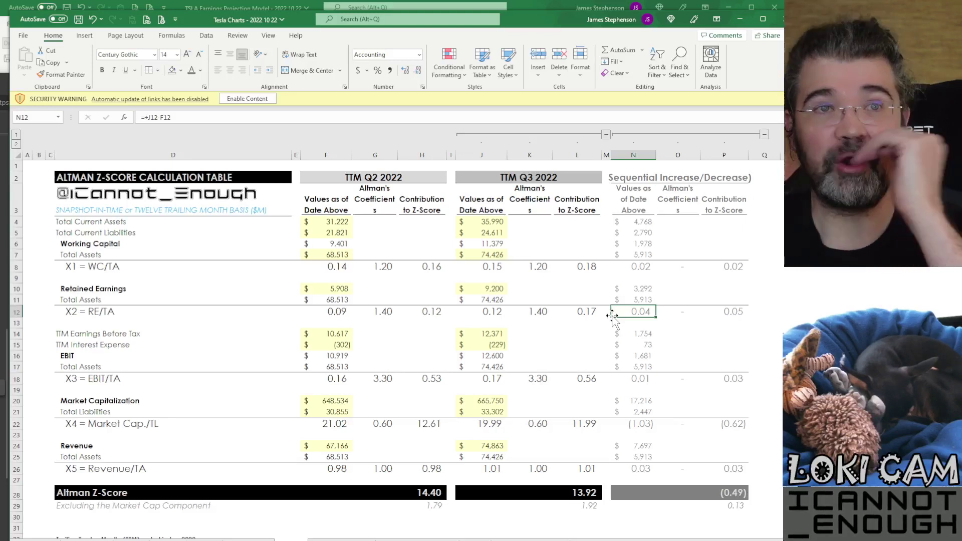
key("Right")
key("Right")
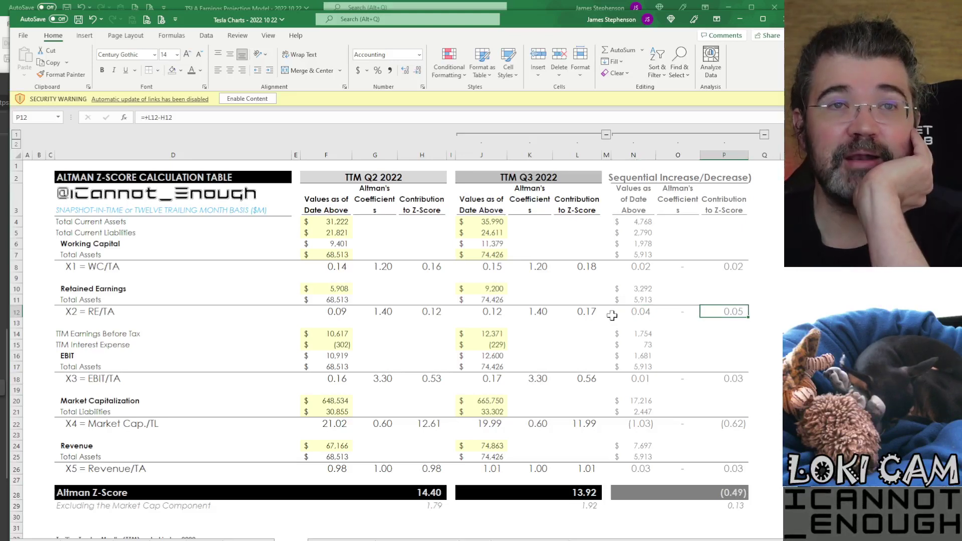
key("Up")
key("Up")
key("Up")
key("Up")
key("Down")
key("Down")
key("Down")
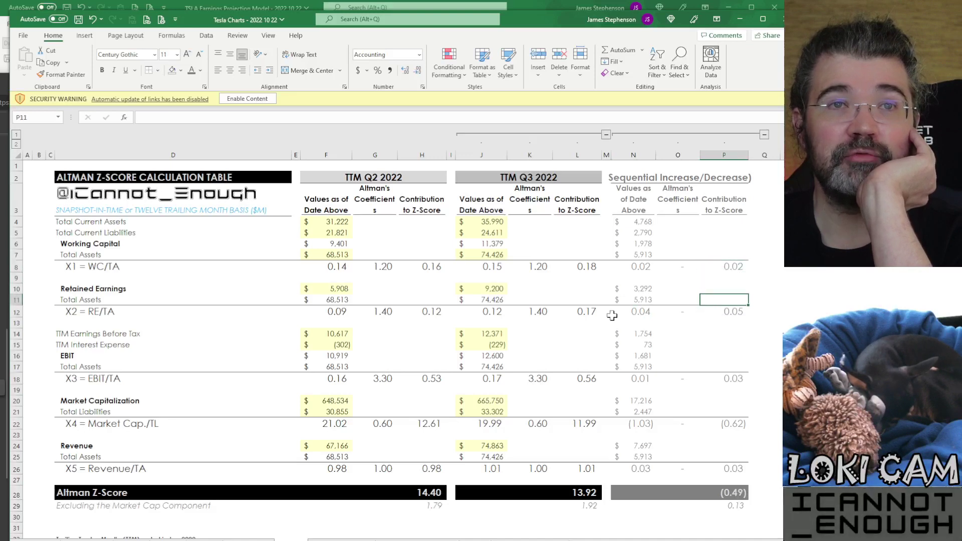
key("Up")
key("Up")
key("Up")
key("Down")
key("Down")
key("Down")
key("Down")
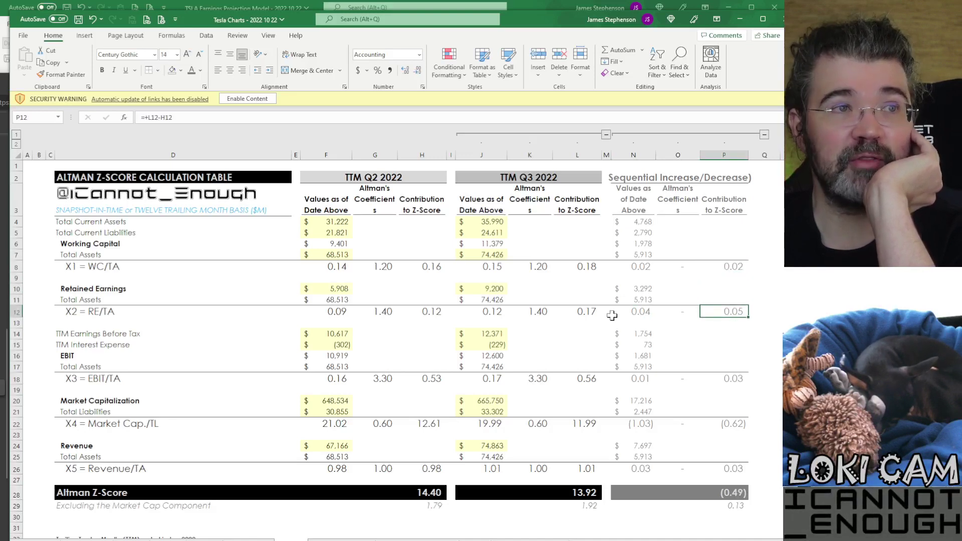
key("Down")
key("Down")
key("Left")
key("Left")
key("Left")
key("Left")
key("Left")
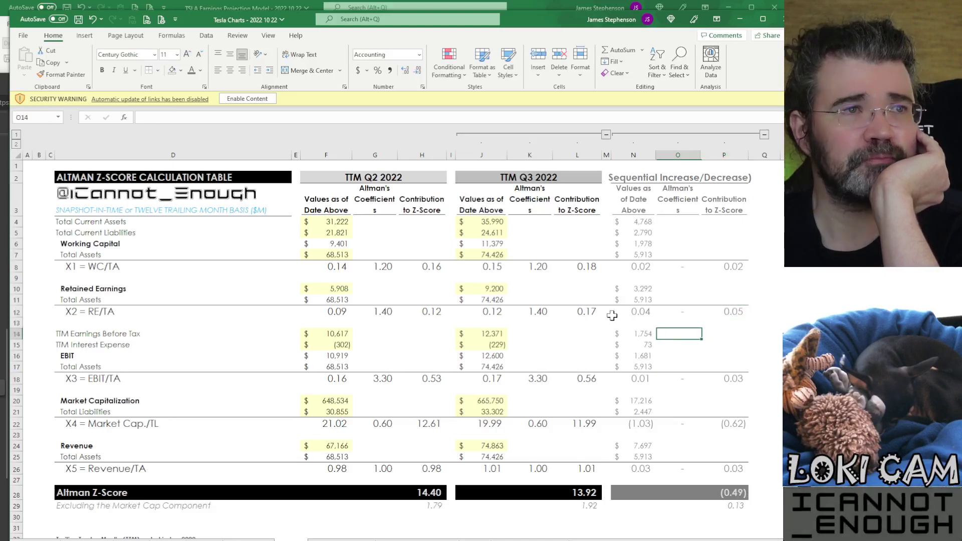
key("Left")
key("Left")
key("Left")
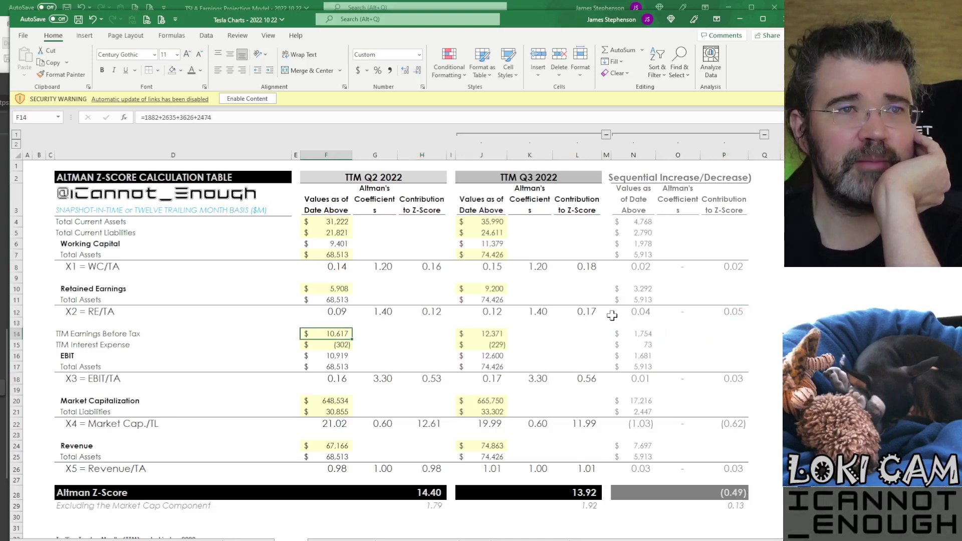
key("Right")
key("Right")
key("Right")
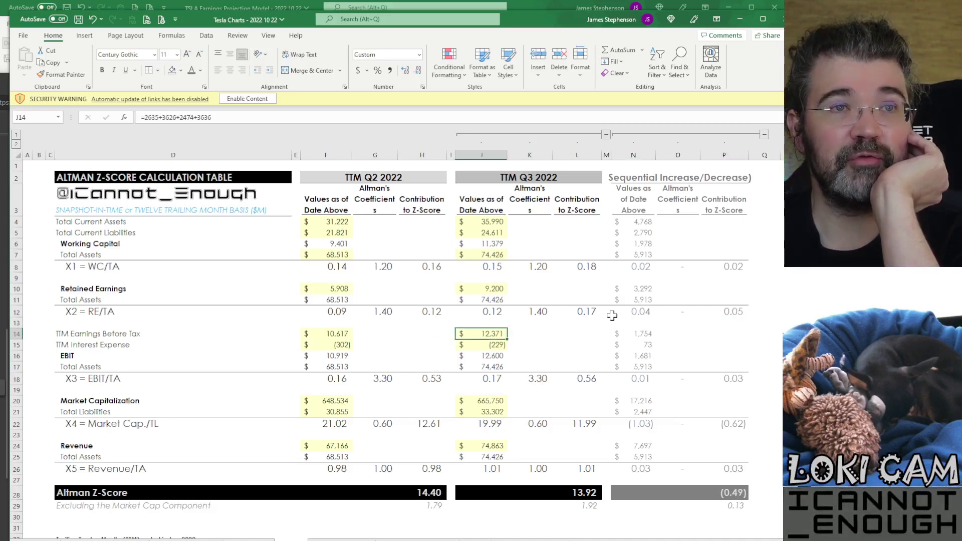
key("Down")
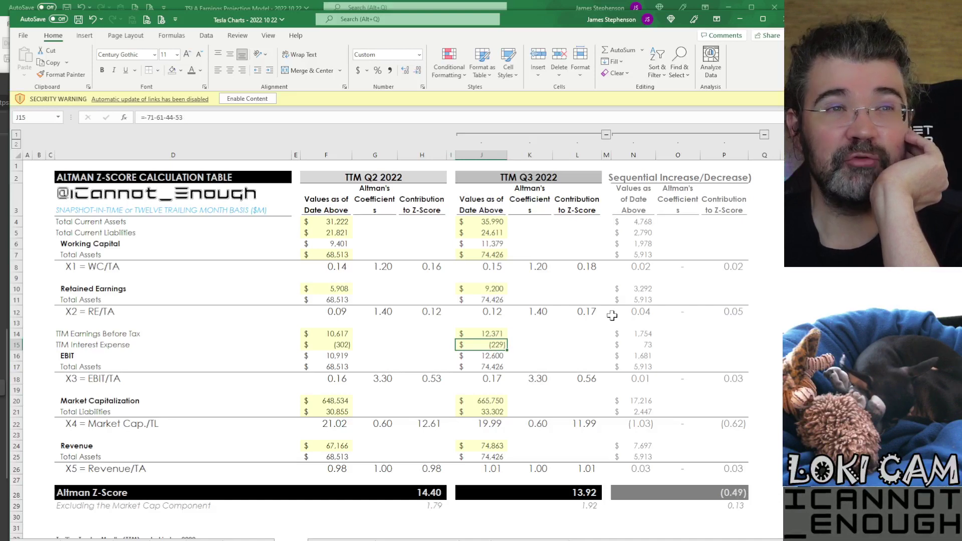
key("Left")
key("Left")
key("Left")
key("Right")
key("Right")
key("Right")
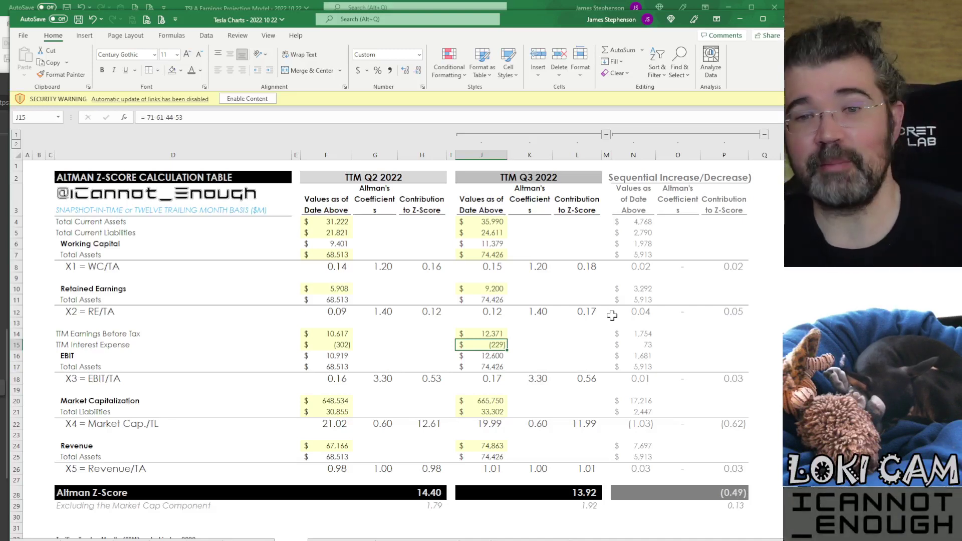
key("Left")
key("Left")
key("Left")
key("Left")
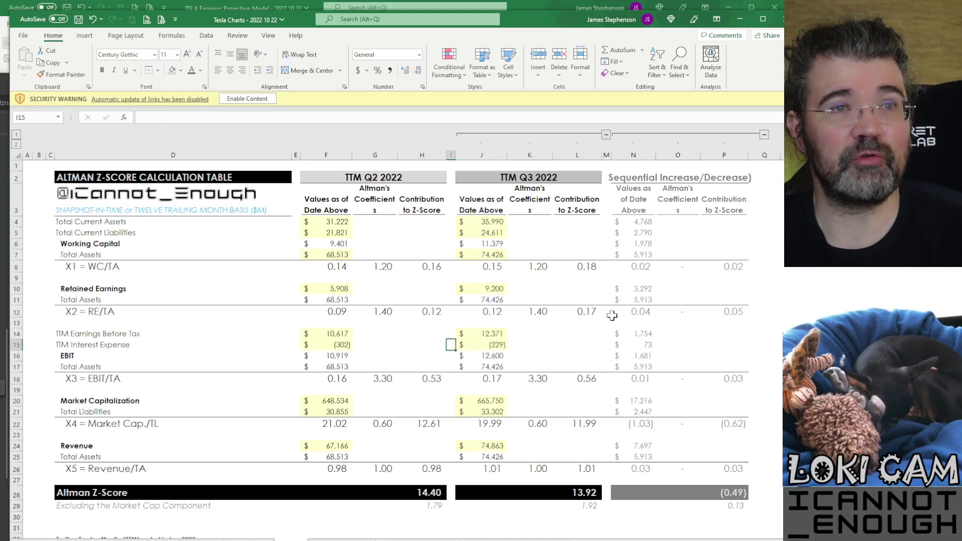
key("Right")
key("Right")
key("Right")
key("Right")
key("Right")
key("Right")
key("Right")
key("Right")
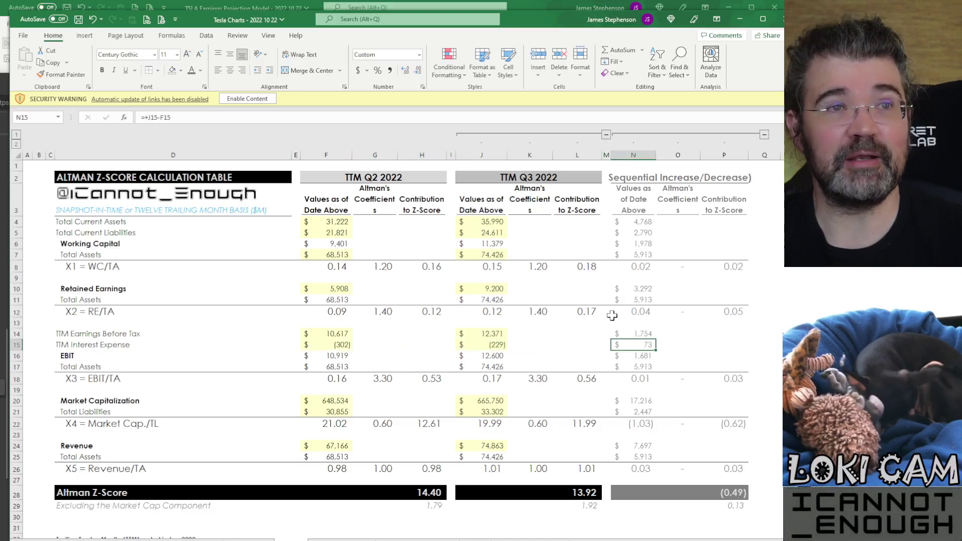
key("Left")
key("Left")
key("Left")
key("Left")
key("Down")
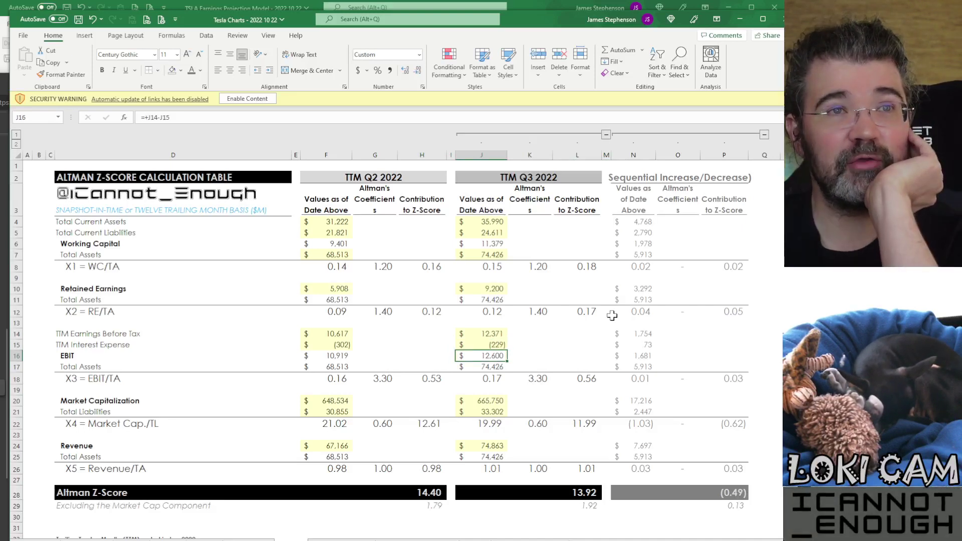
key("Down")
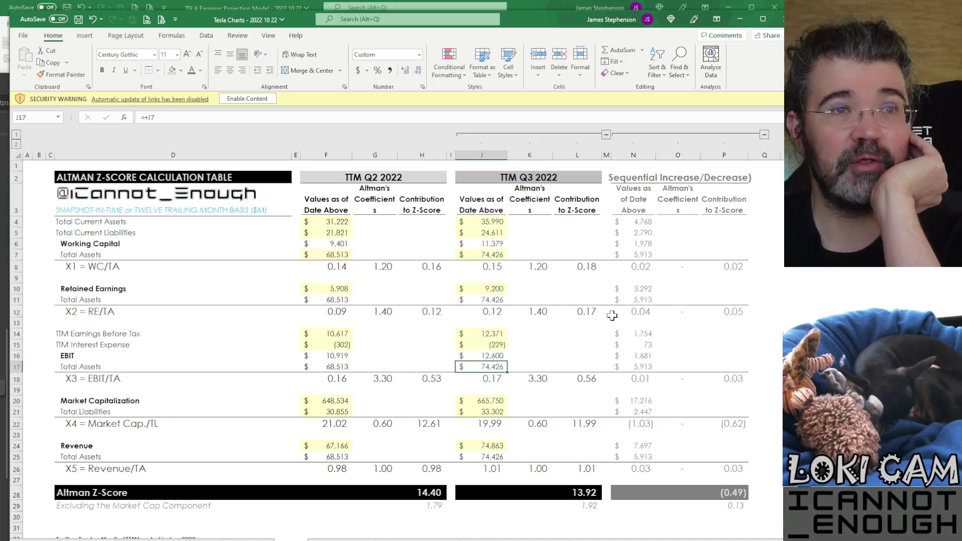
key("Down")
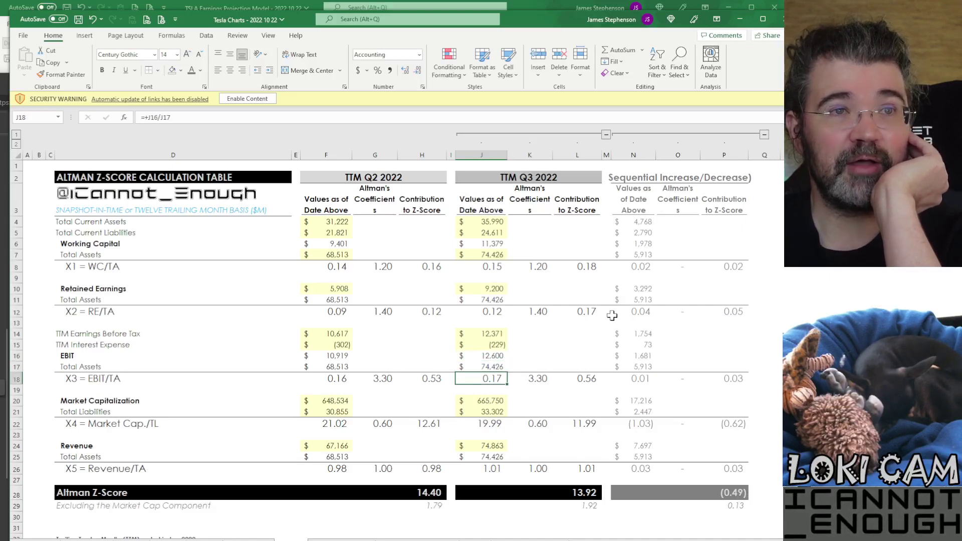
key("Right")
key("Right")
key("Right")
key("Right")
key("Right")
key("Right")
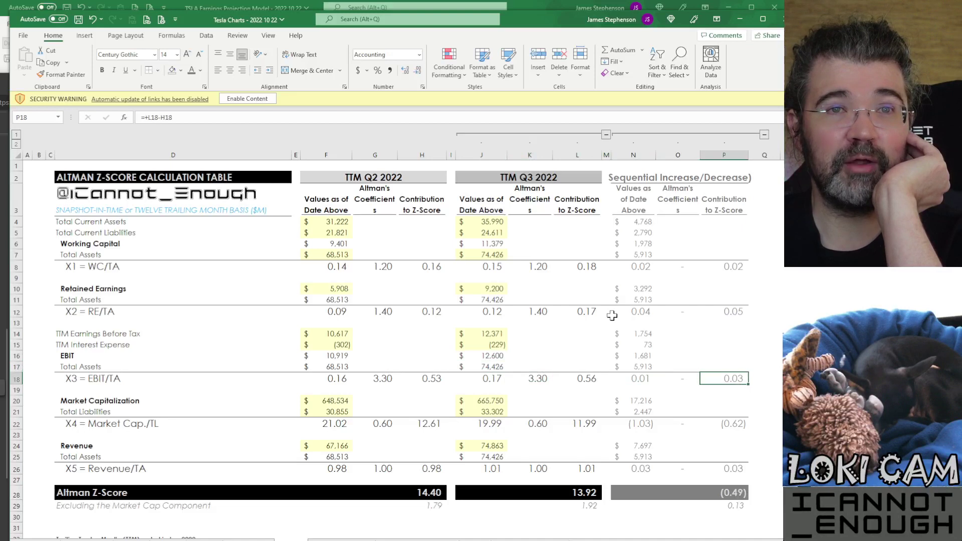
key("Left")
key("Left")
key("Left")
key("Left")
key("Left")
key("Left")
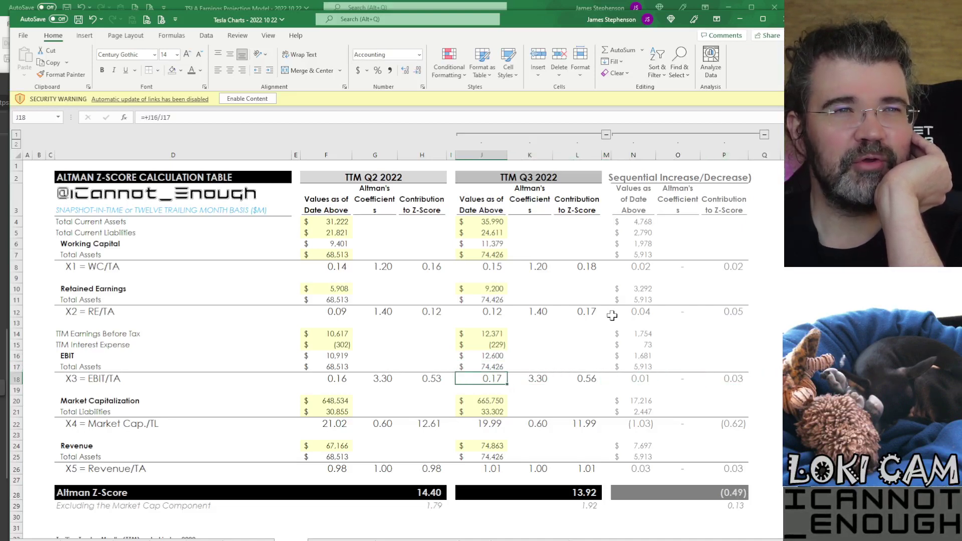
key("Down")
key("Down")
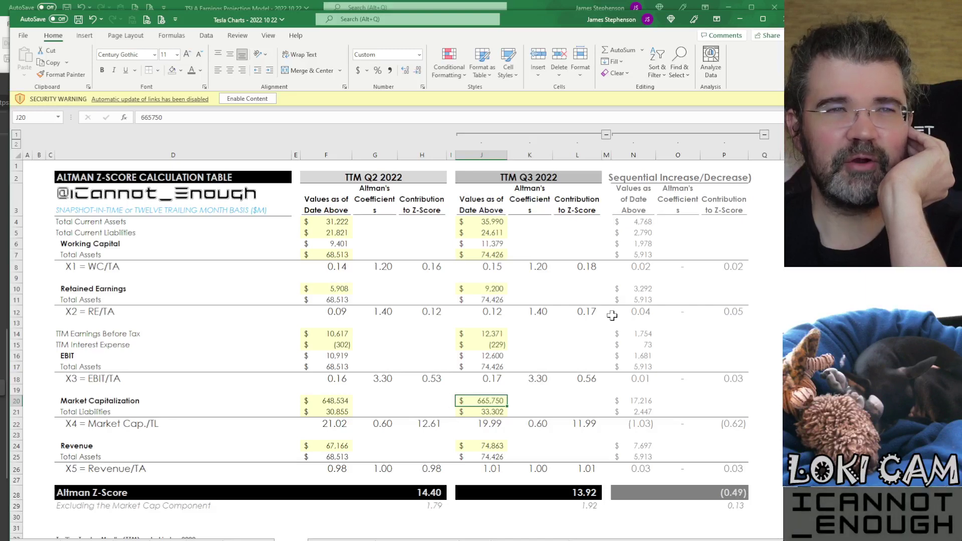
key("Left")
key("Left")
key("Left")
key("Left")
key("Right")
key("Right")
key("Right")
key("Right")
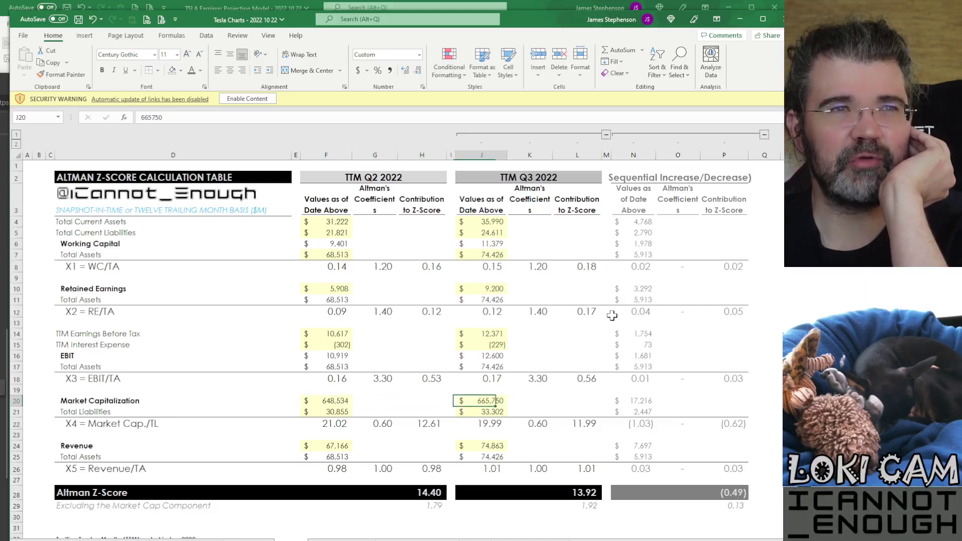
key("Down")
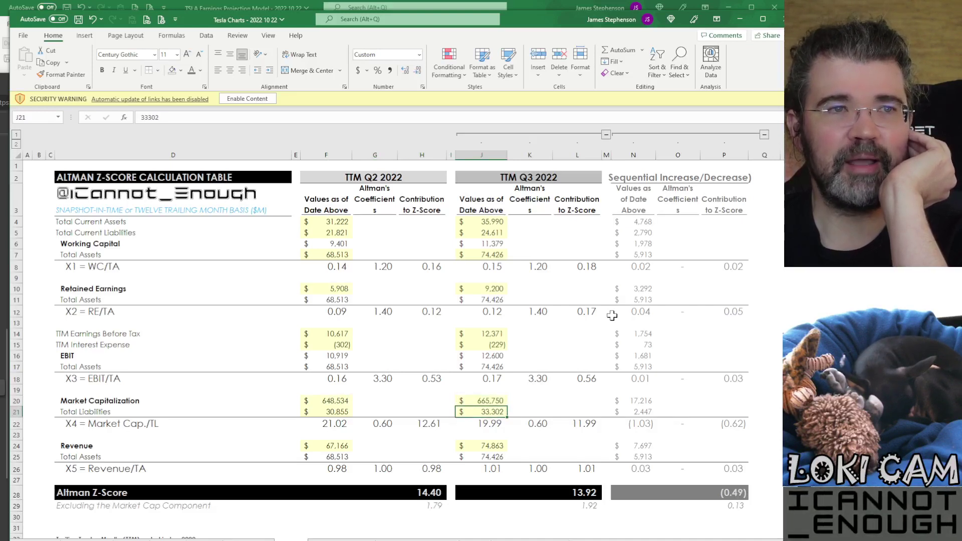
key("Right")
key("Right")
key("Right")
key("Right")
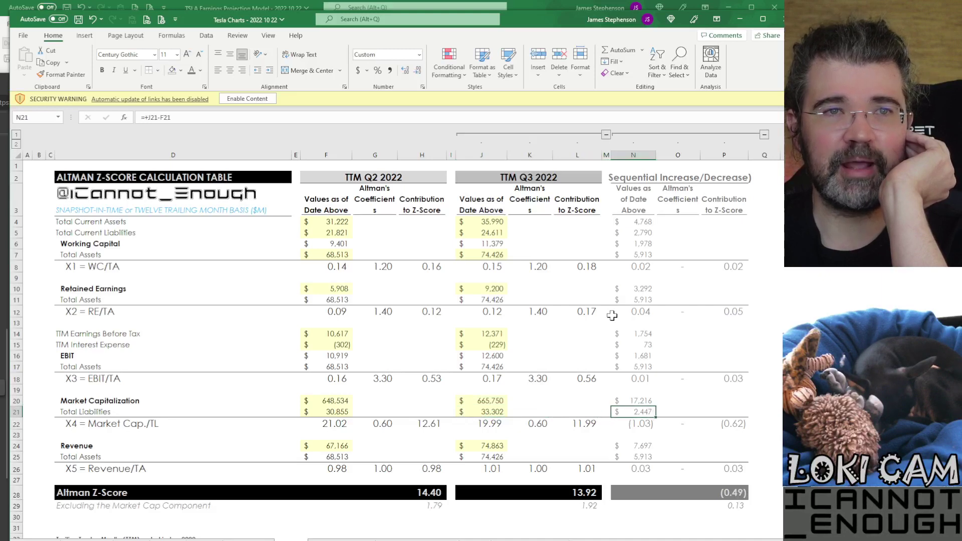
key("Up")
key("Down")
key("Left")
key("Left")
key("Left")
key("Left")
key("Down")
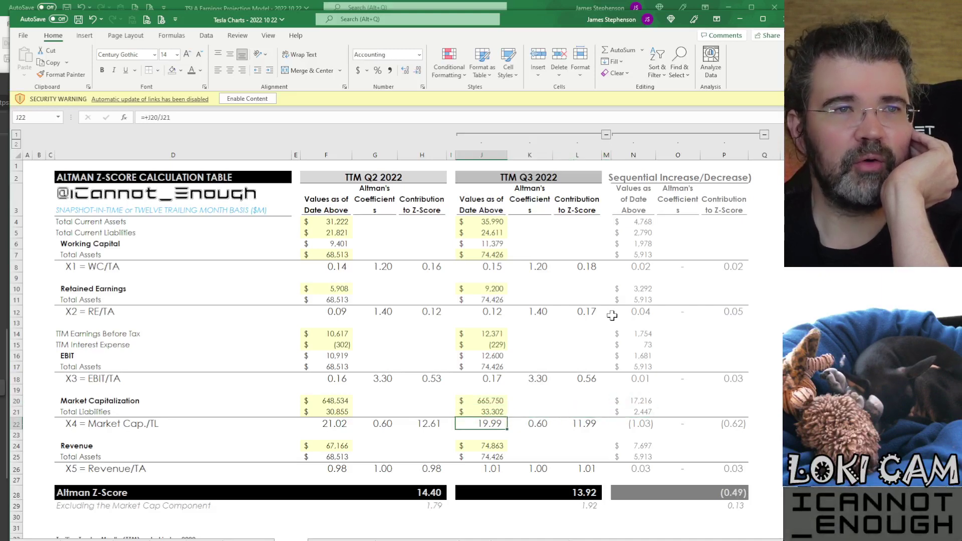
key("Up")
key("Up")
key("Down")
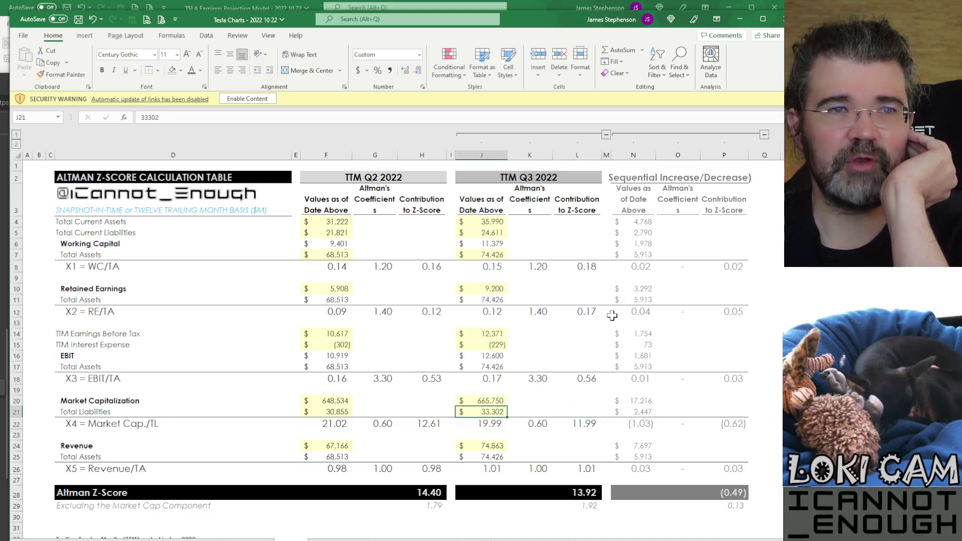
key("Down")
key("Left")
key("Left")
key("Left")
key("Left")
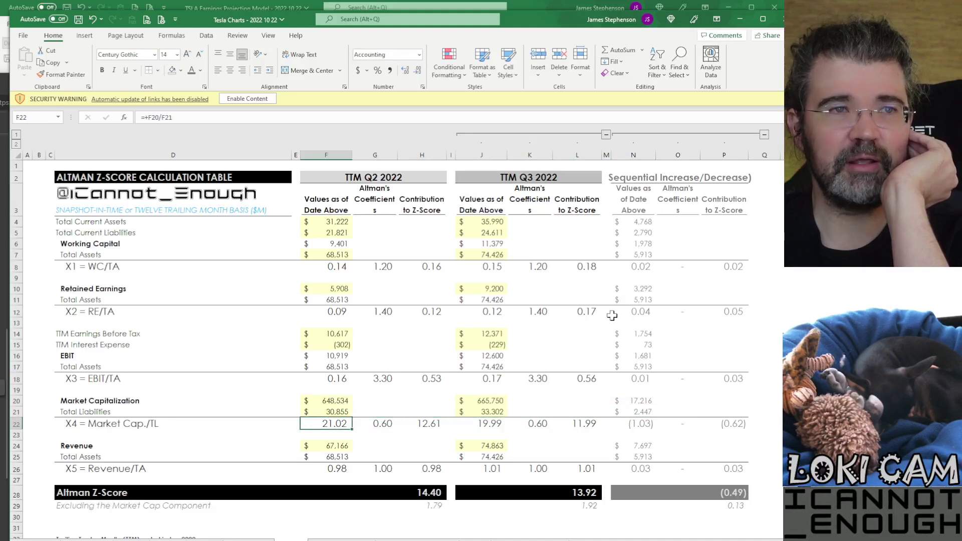
key("Right")
key("Right")
key("Right")
key("Right")
key("Right")
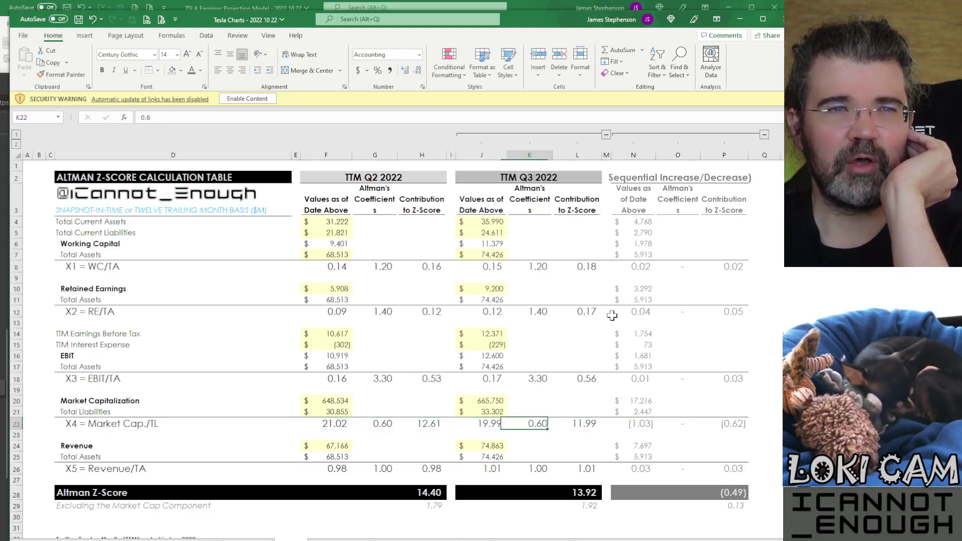
key("Right")
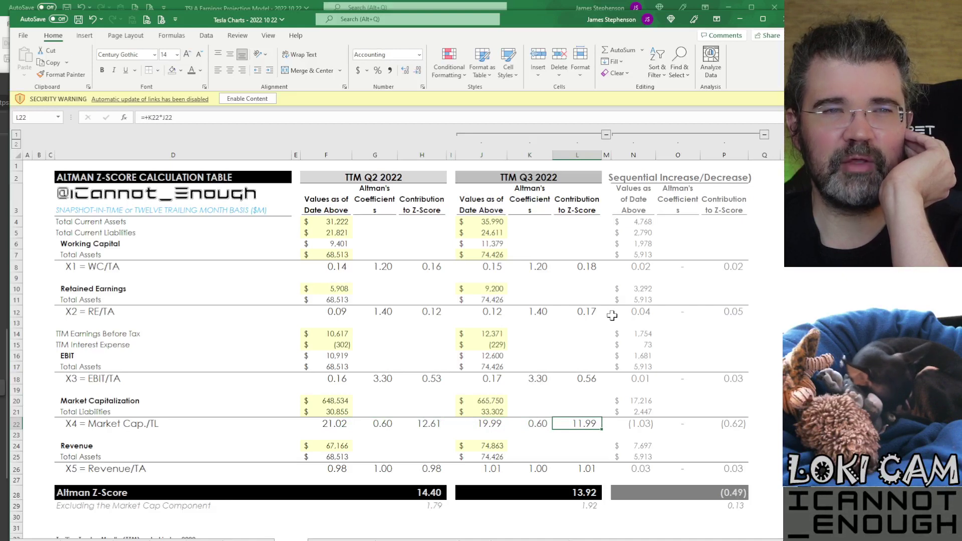
key("Left")
key("Left")
key("Left")
key("Left")
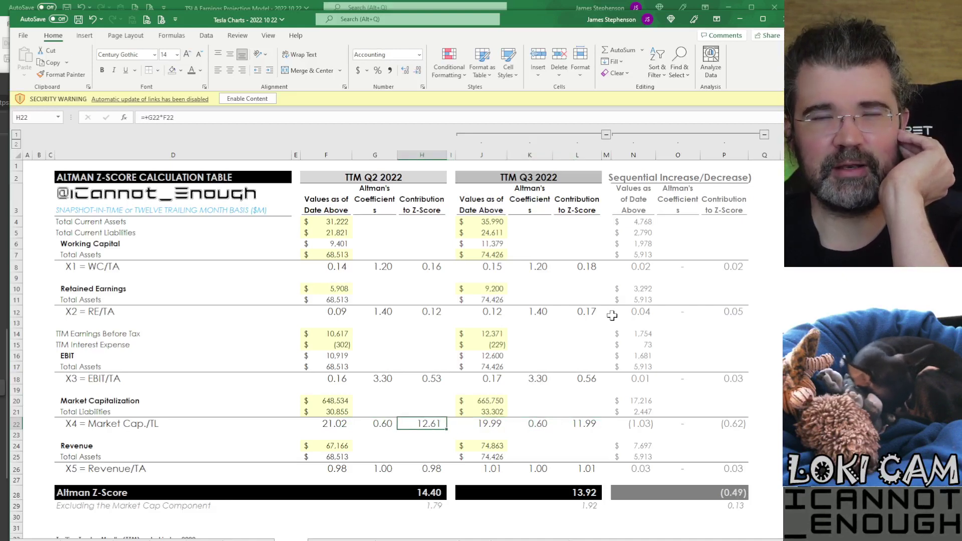
key("Right")
key("Right")
key("Right")
key("Right")
key("Right")
key("Right")
key("Right")
key("Right")
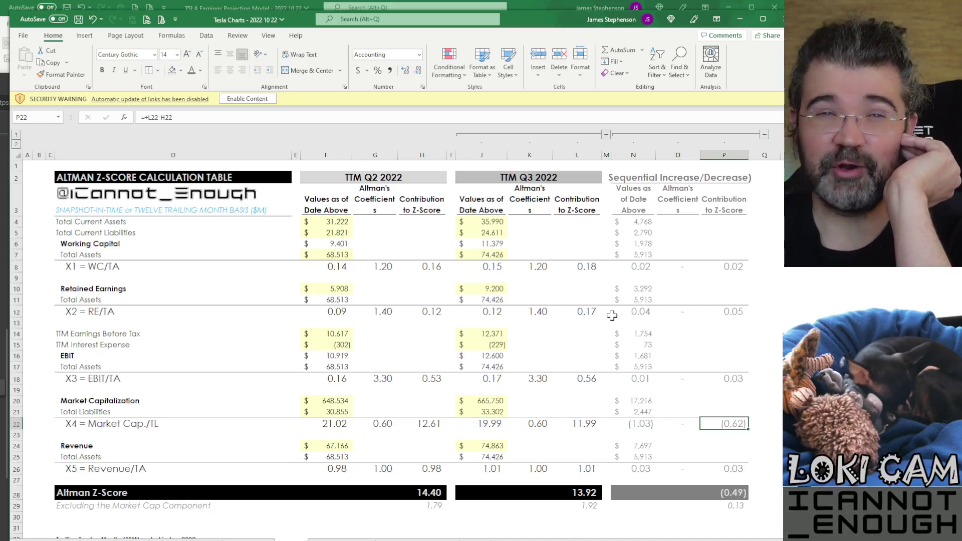
key("Left")
key("Left")
key("Left")
key("Left")
key("Left")
key("Left")
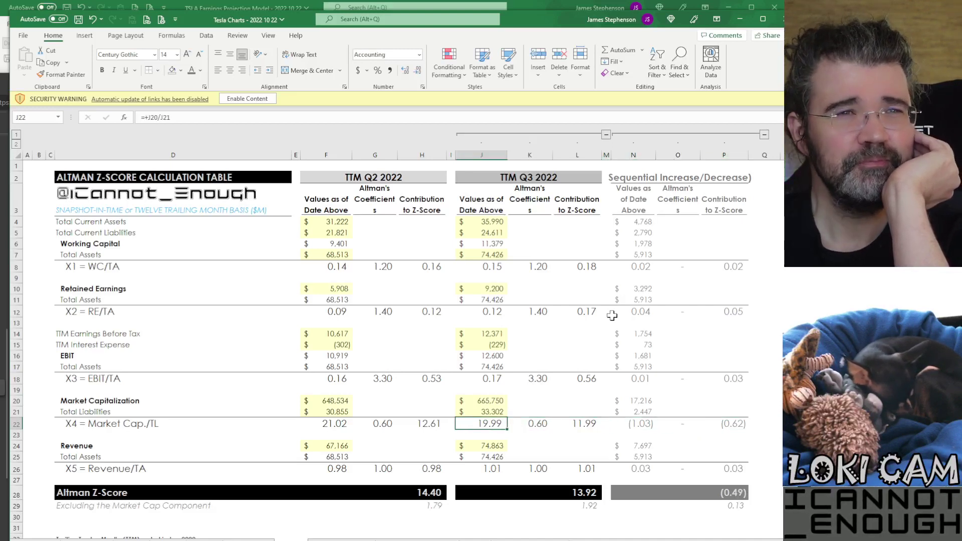
key("Down")
key("Down")
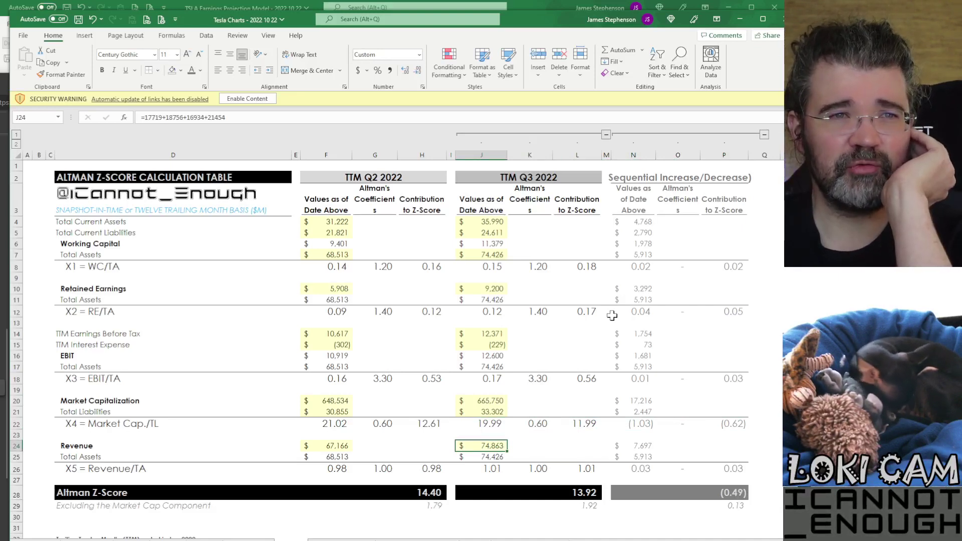
key("Down")
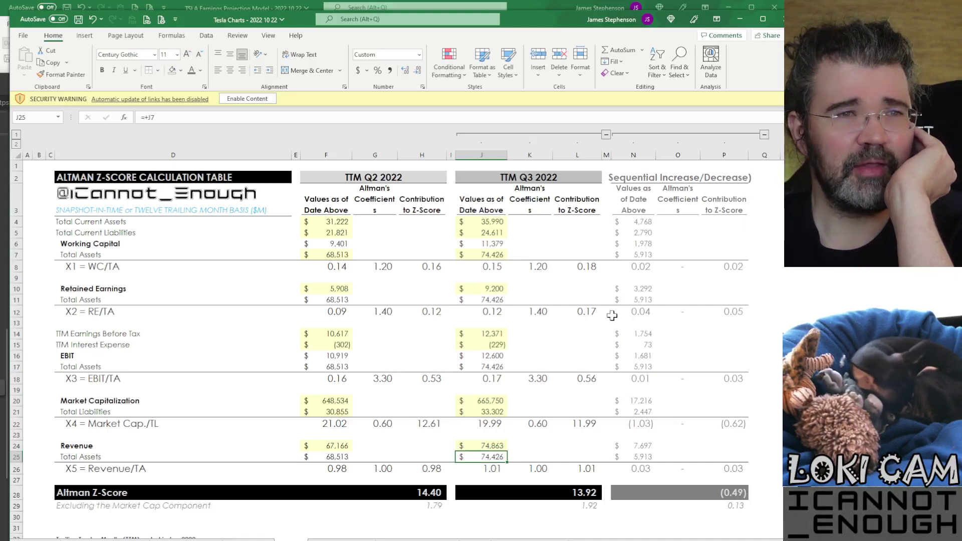
key("Up")
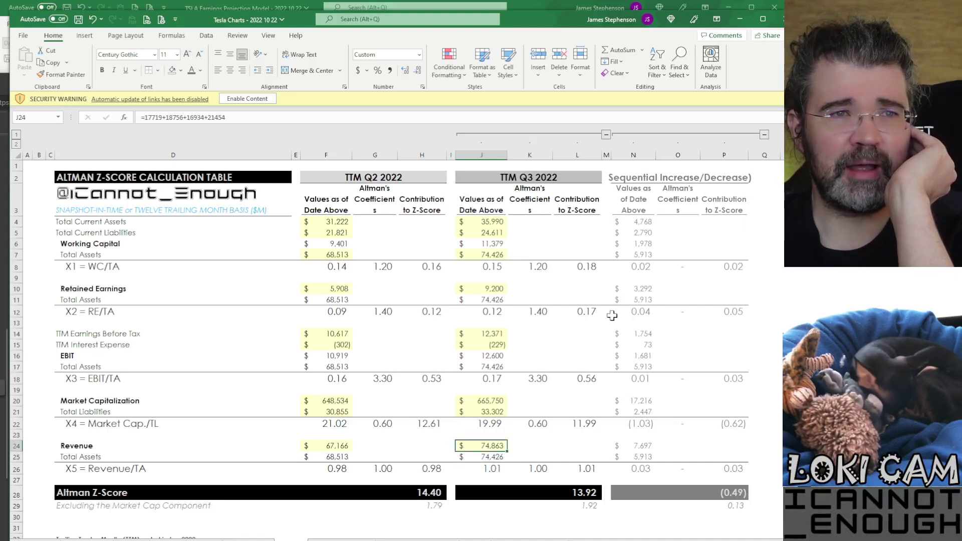
key("Down")
key("Down")
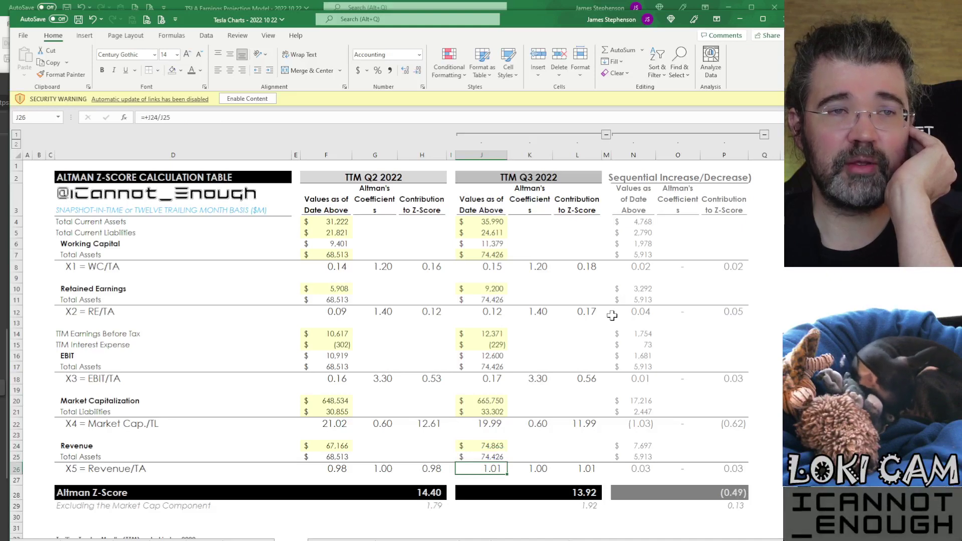
key("Left")
key("Left")
key("Left")
key("Left")
key("Right")
key("Right")
key("Right")
key("Right")
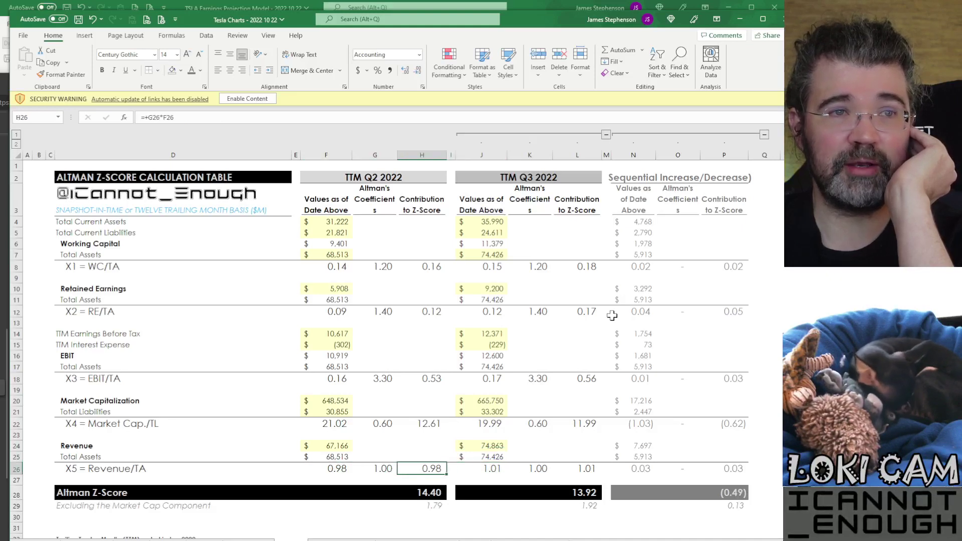
key("Right")
key("Right")
key("Right")
key("Right")
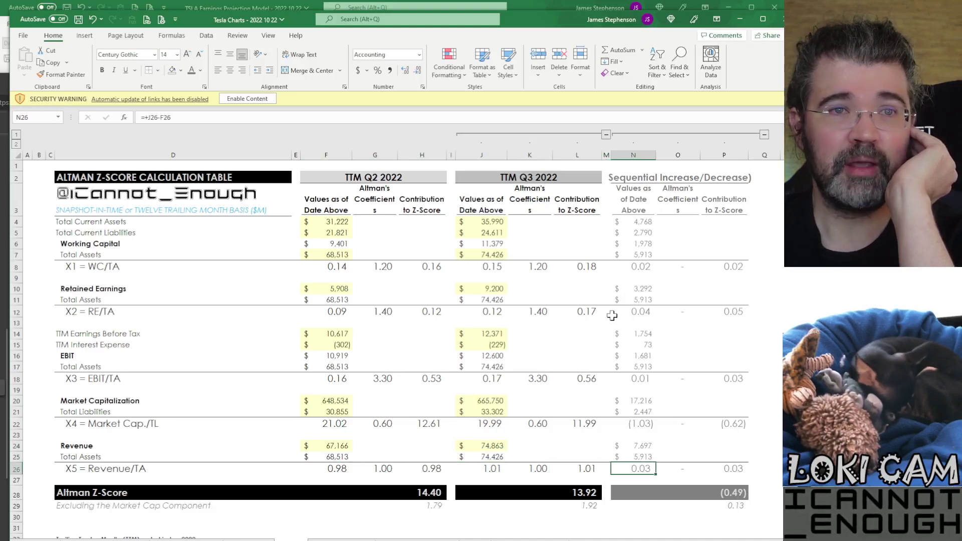
key("Right")
key("Right")
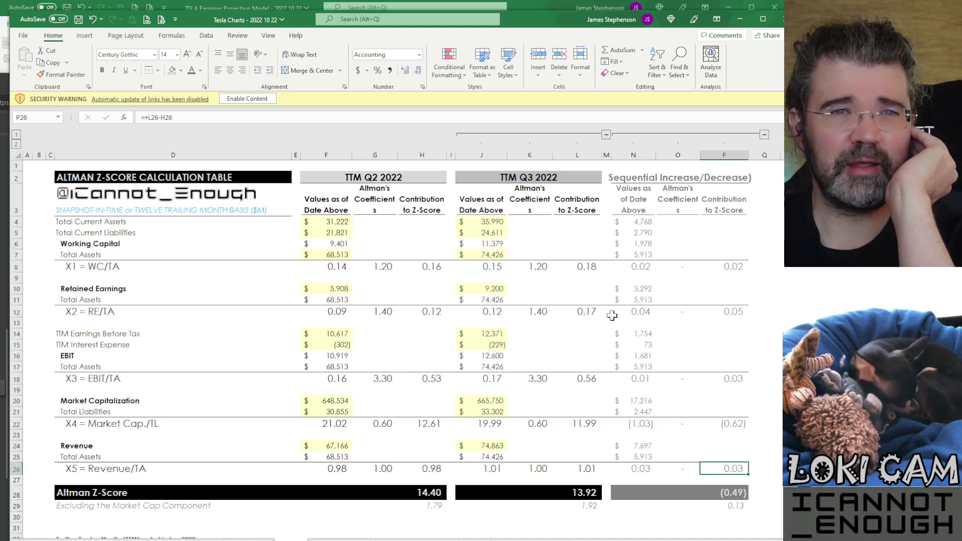
key("Down")
key("Down")
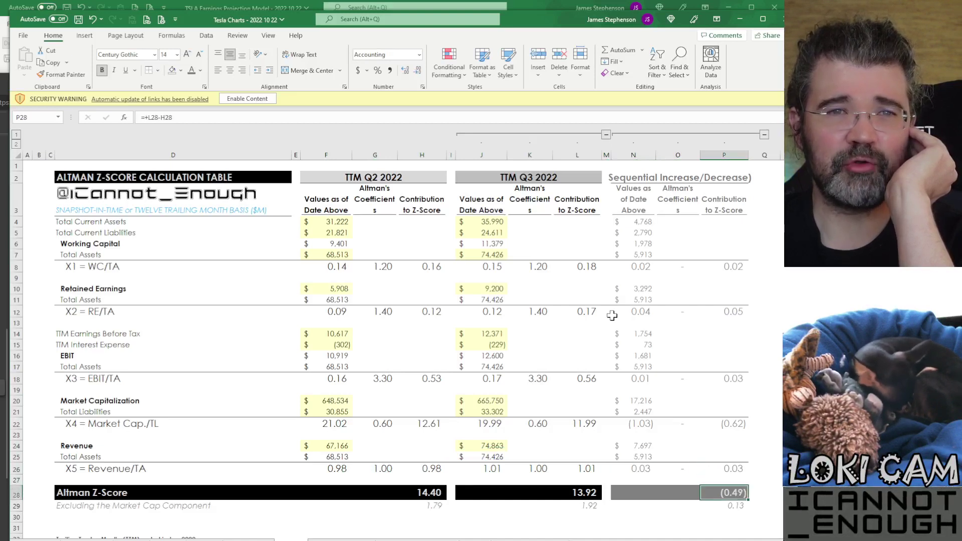
Confirm the TTM Q3 Altman Z-score total of 13.92 from =SUM(L8:L26)
left_click(585, 492)
left_click(190, 118)
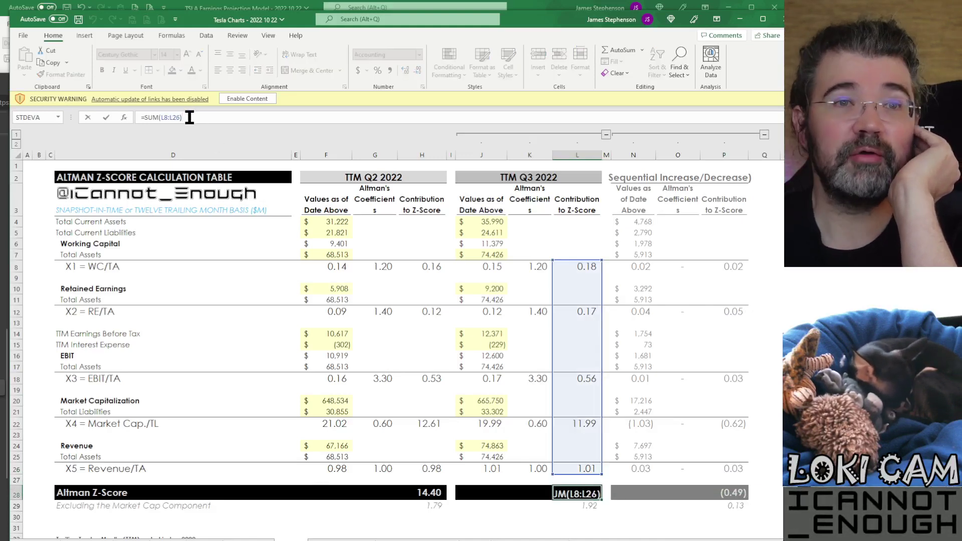
key("Escape")
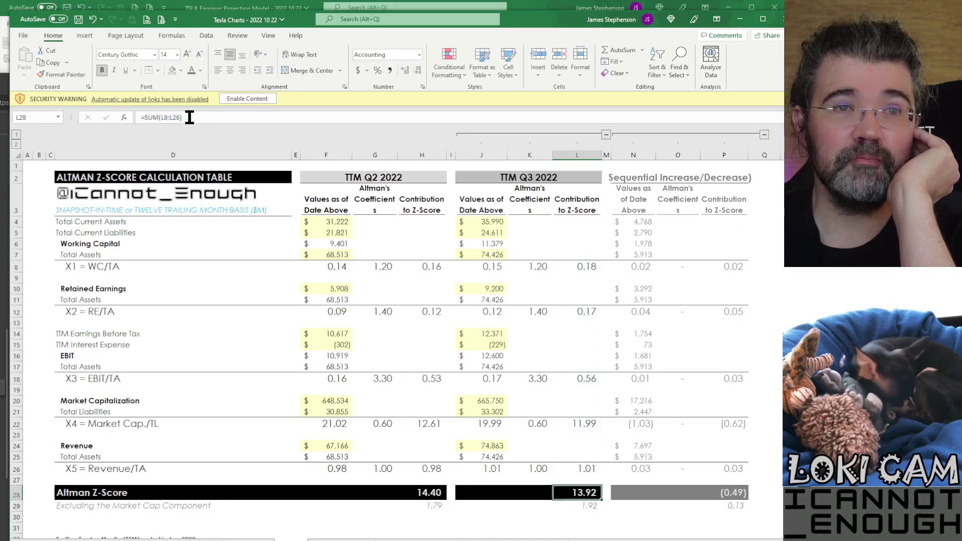
Review the total's sequential change of (0.49) and the market-cap contribution change, ending at H29
key("Right")
key("Right")
key("Right")
key("Right")
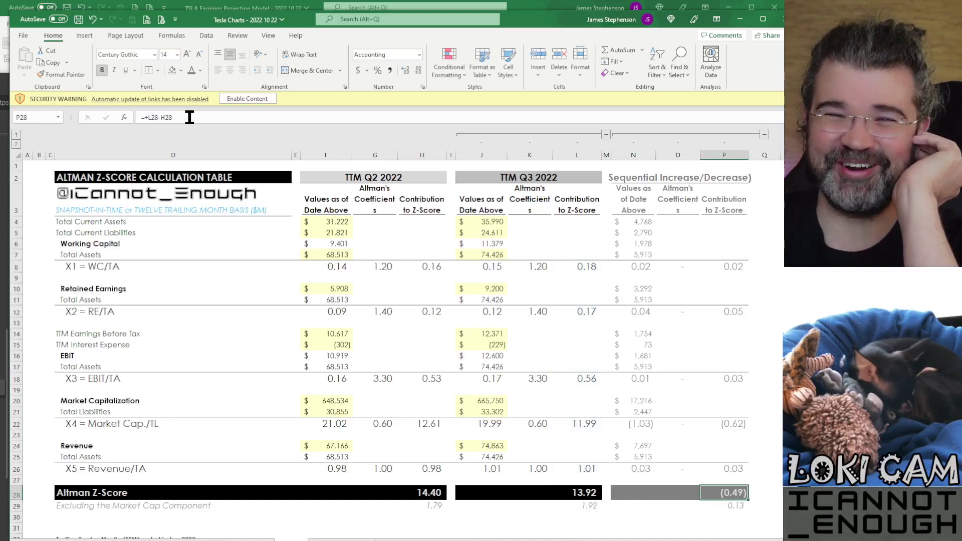
key("Up")
key("Up")
key("Up")
key("Up")
key("Up")
key("Up")
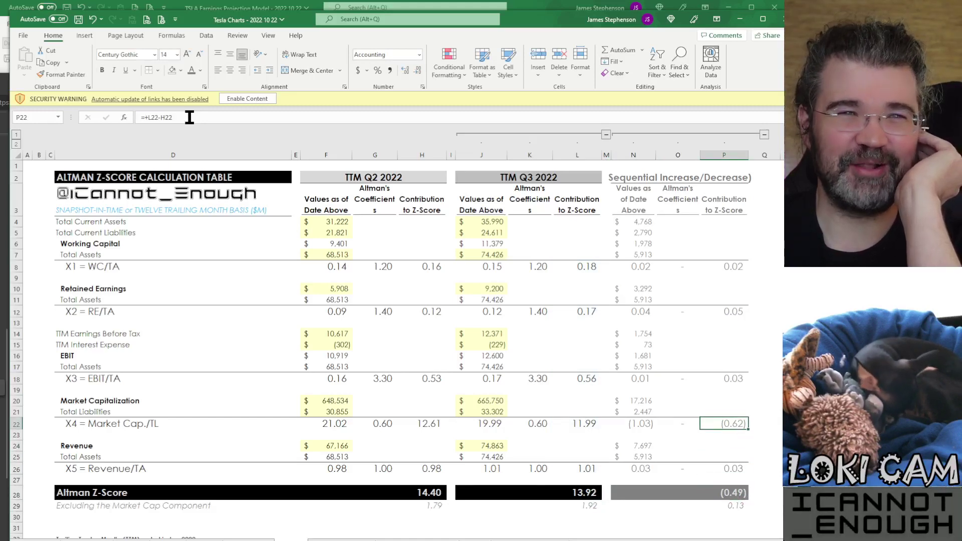
key("Down")
key("Down")
key("Down")
key("Down")
key("Down")
key("Down")
key("Down")
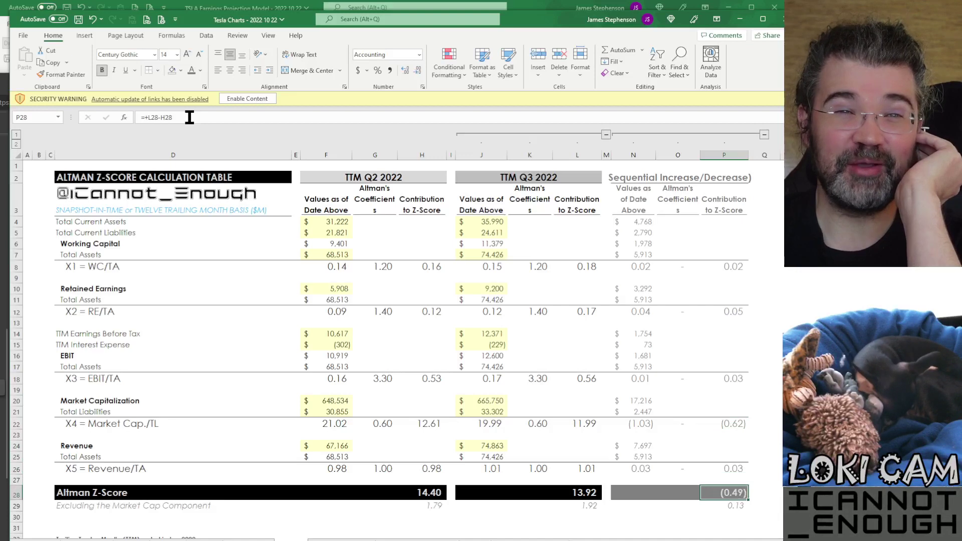
key("Left")
key("Left")
key("Left")
key("Left")
key("Left")
key("Left")
key("Left")
key("Left")
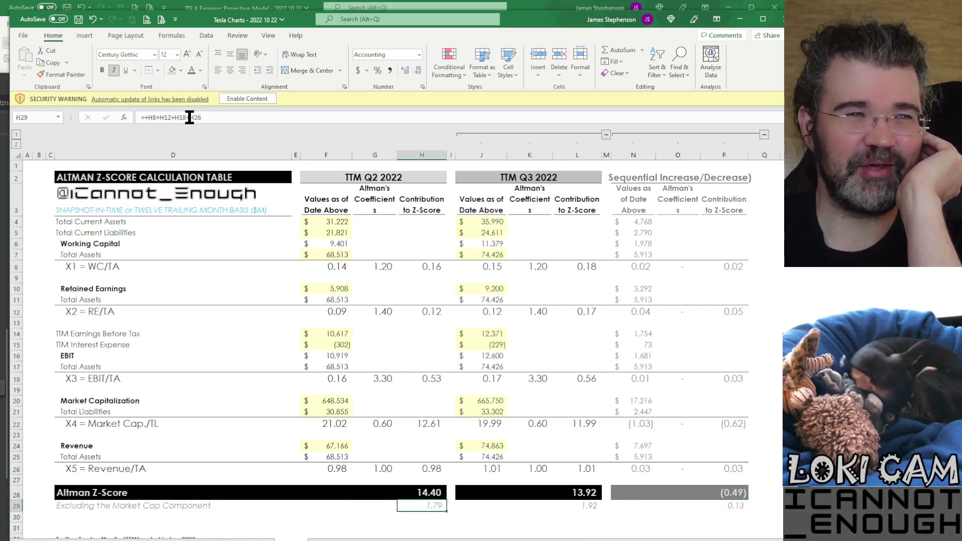
Verify the ex-market-cap Z-scores: H29 =+H8+H12+H18+H26 gives 1.79, and L29 gives 1.92 for Q3
left_click(232, 118)
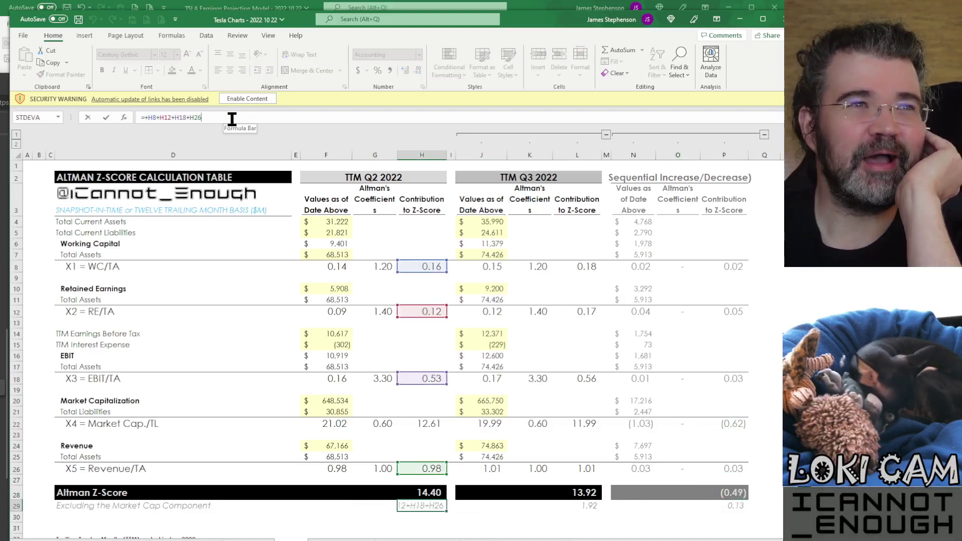
key("Tab")
key("Tab")
key("Tab")
key("Tab")
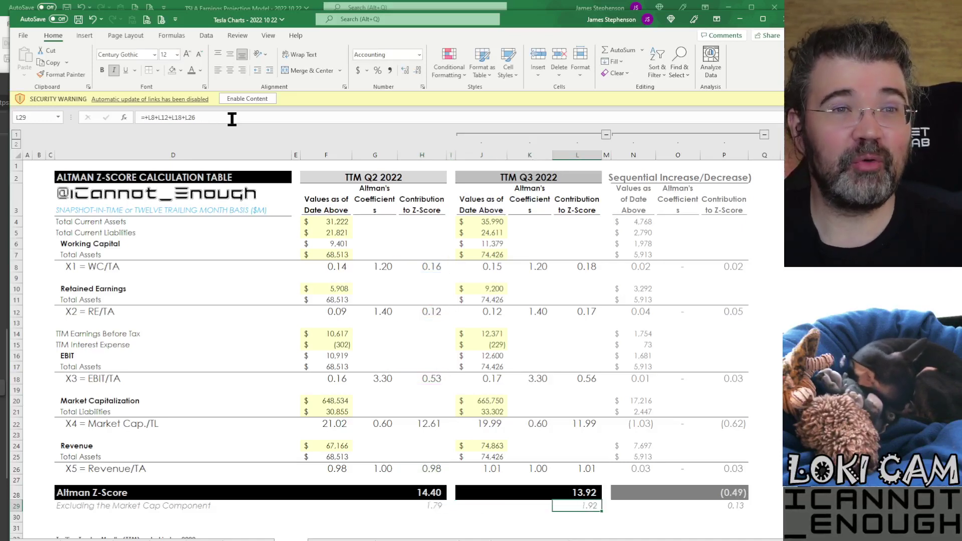
left_click(232, 119)
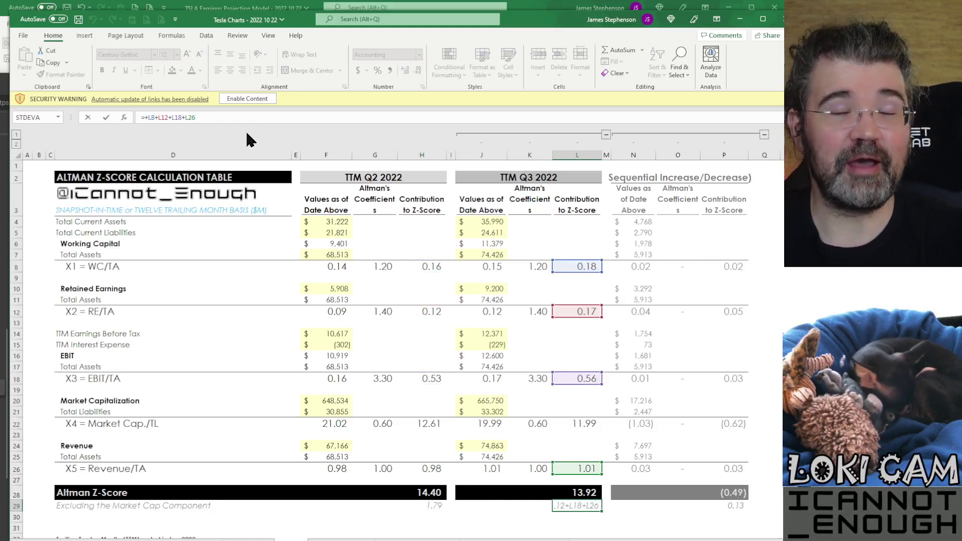
key("Tab")
key("Tab")
key("Tab")
key("Tab")
key("Tab")
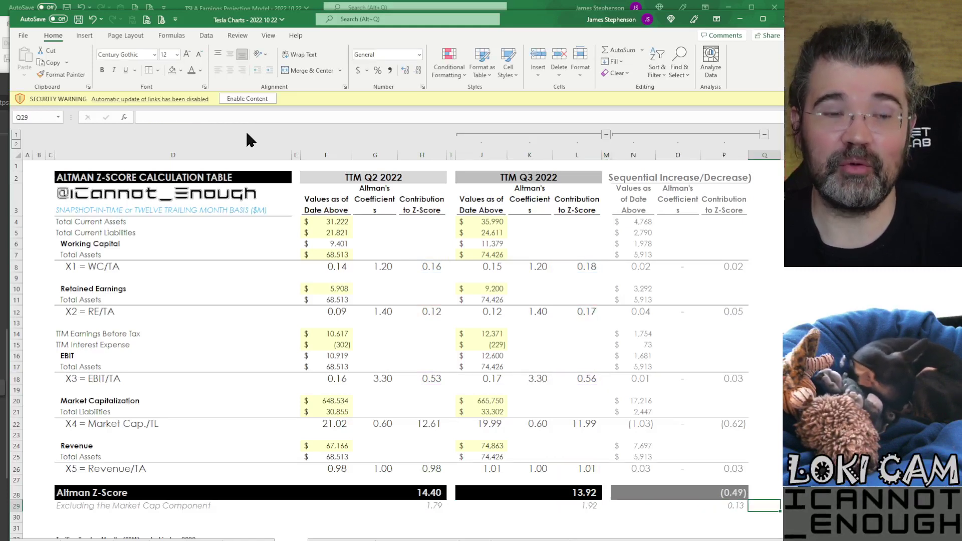
Check the ex-market-cap sequential change in P29, =L29-H29, showing a 0.13 increase
key("shift+Tab")
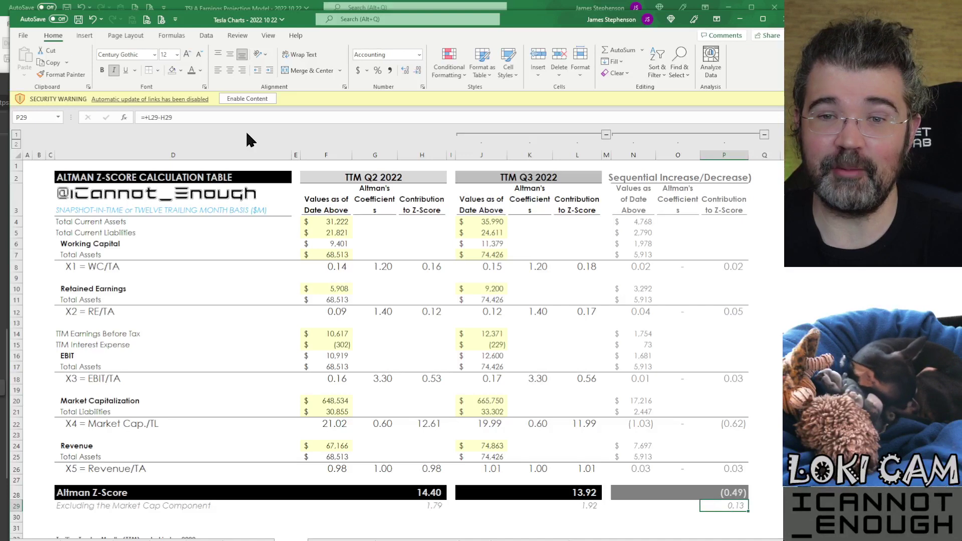
left_click(260, 117)
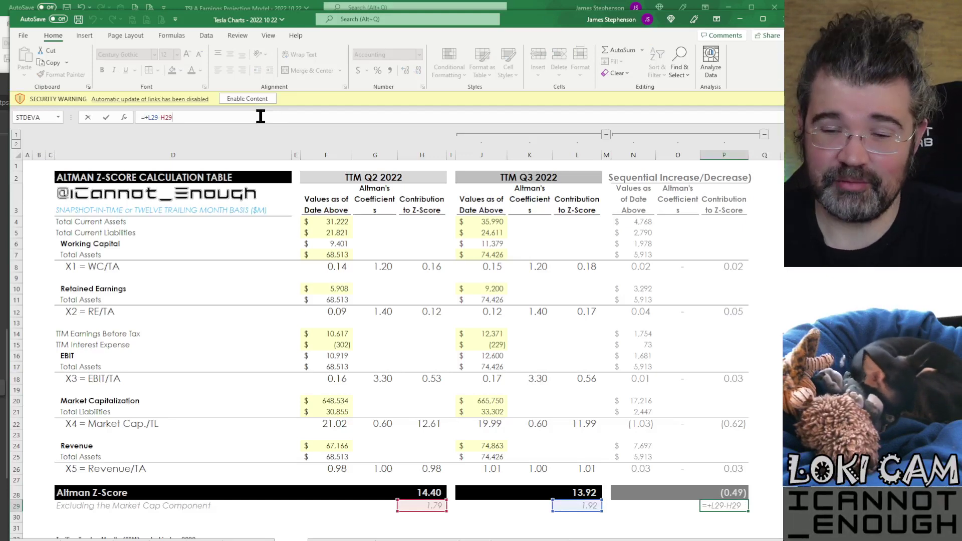
key("Escape")
key("ctrl+bracketleft")
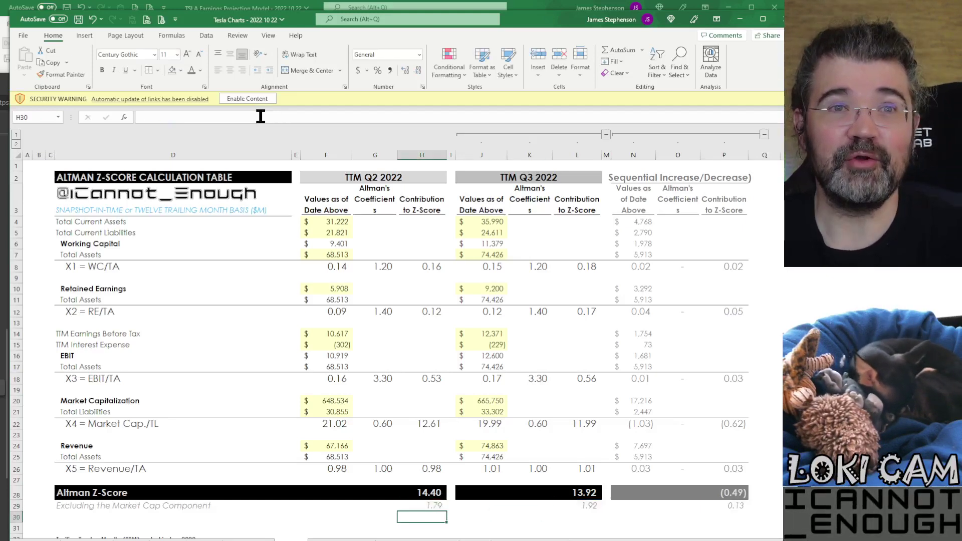
key("Right")
key("Right")
key("Right")
key("Right")
key("Right")
key("Right")
key("Right")
key("Right")
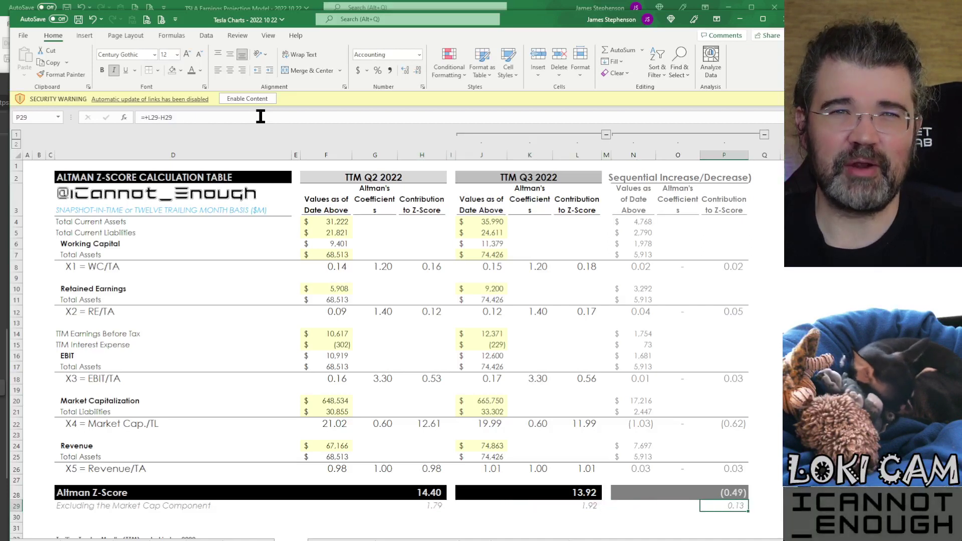
key("Down")
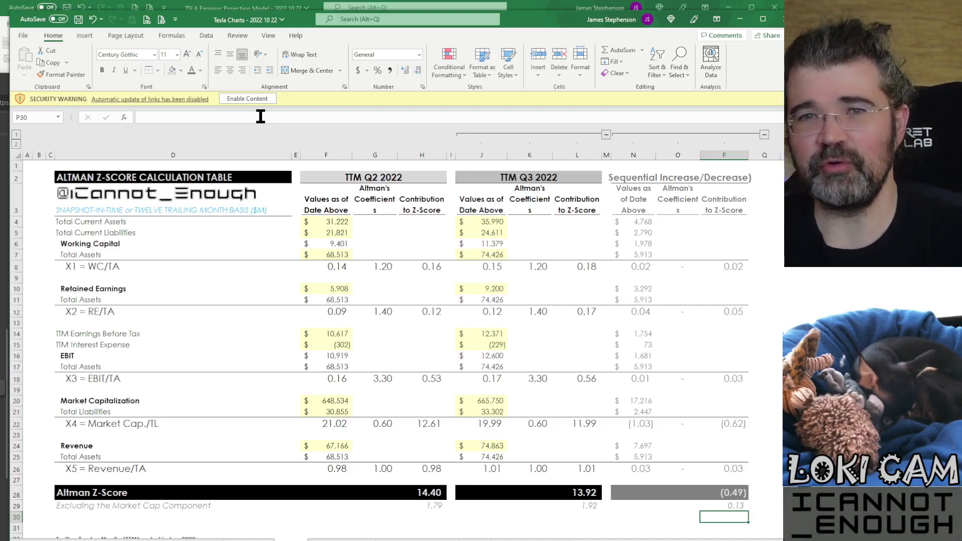
key("Up")
key("Up")
key("Up")
key("Up")
key("Up")
key("Up")
key("Up")
key("Up")
key("Up")
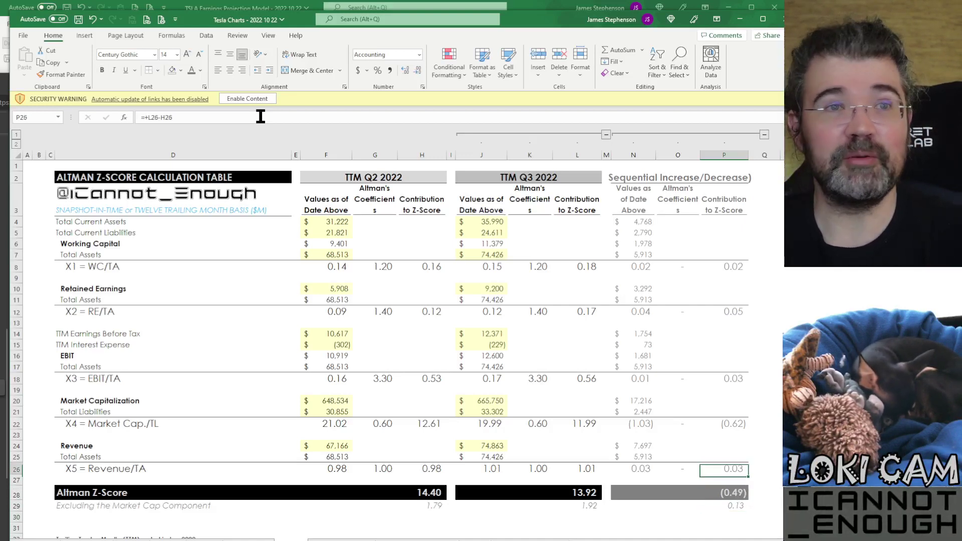
key("Left")
key("Left")
key("Left")
key("Left")
key("Left")
key("Left")
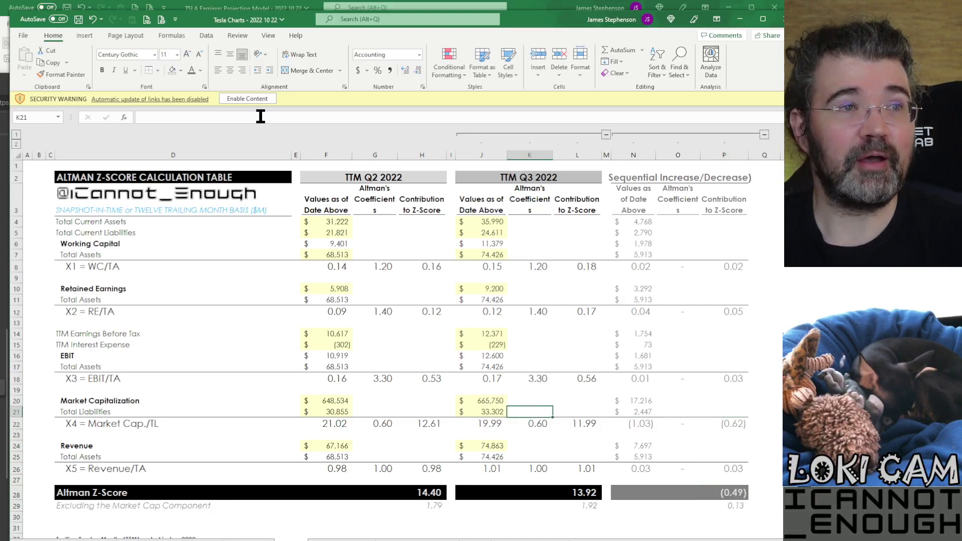
key("Up")
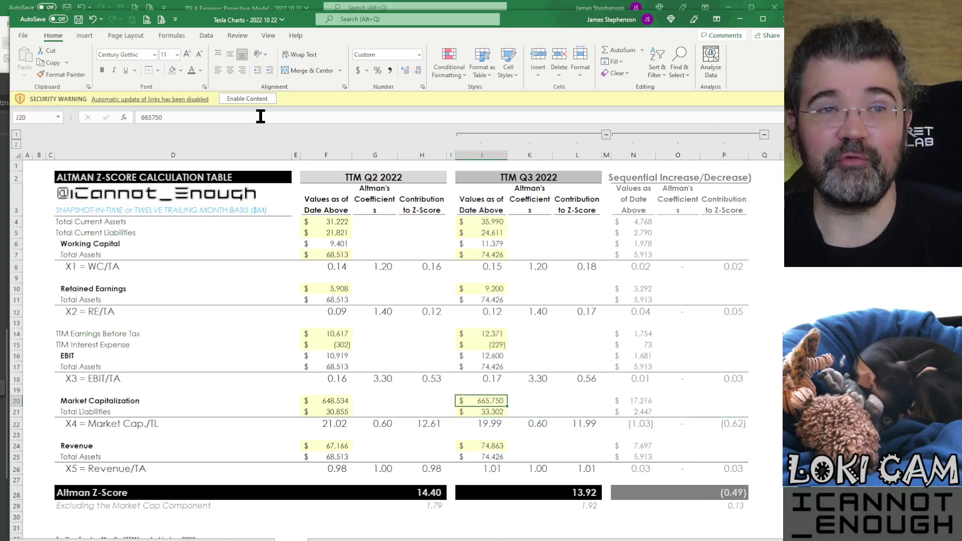
key("Left")
key("Left")
key("Left")
key("Left")
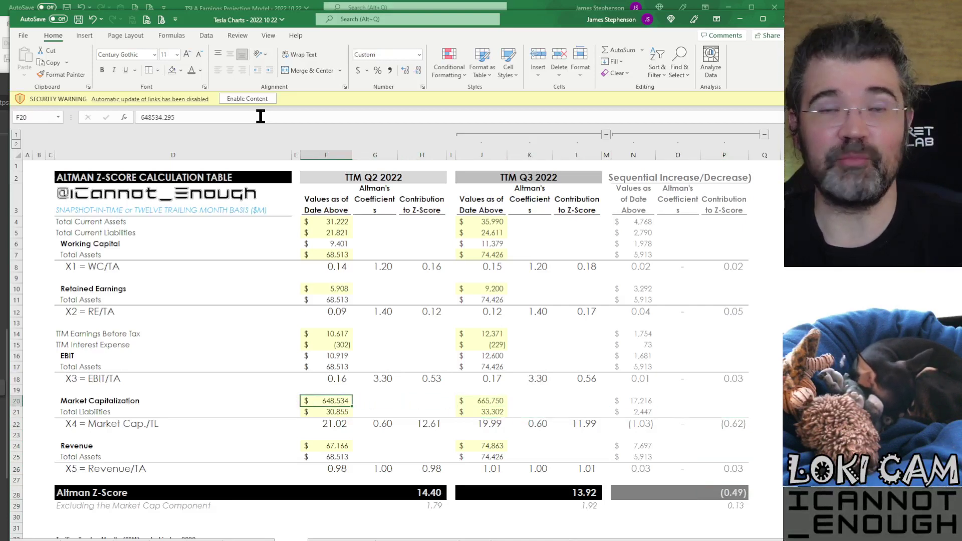
key("Right")
key("Right")
key("Right")
key("Right")
key("Right")
key("Right")
key("Right")
key("Right")
key("Right")
key("Right")
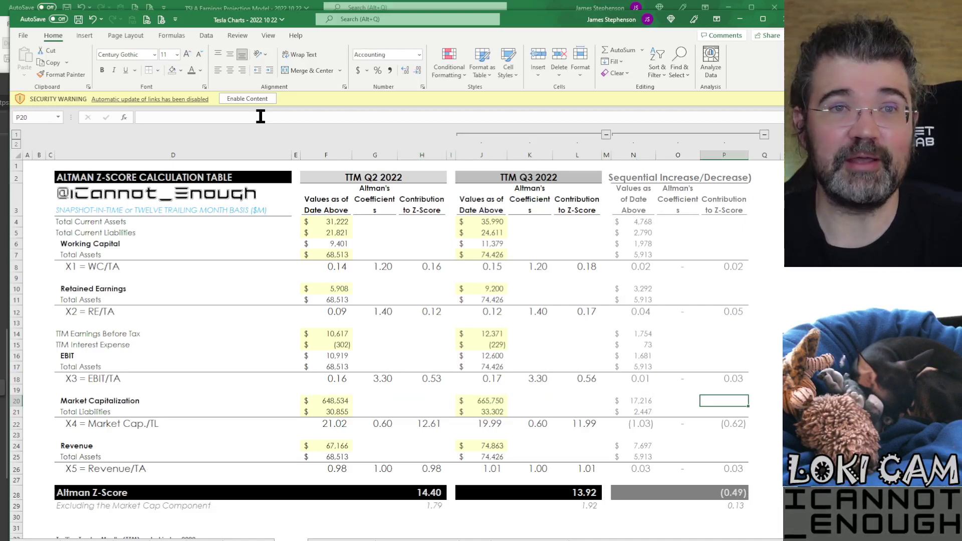
key("Down")
key("Down")
key("Down")
key("Down")
key("Down")
key("Down")
key("Down")
key("Down")
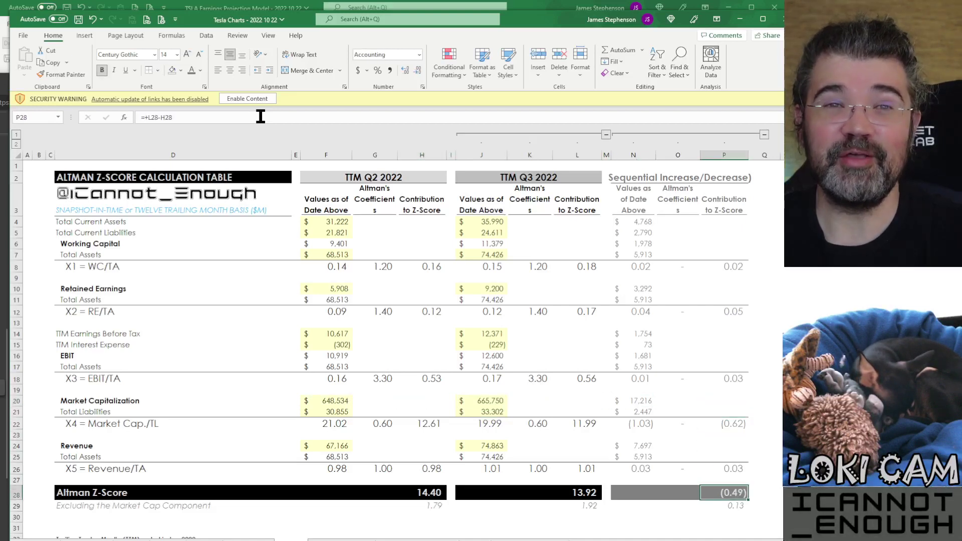
key("Left")
key("Left")
key("Left")
key("Left")
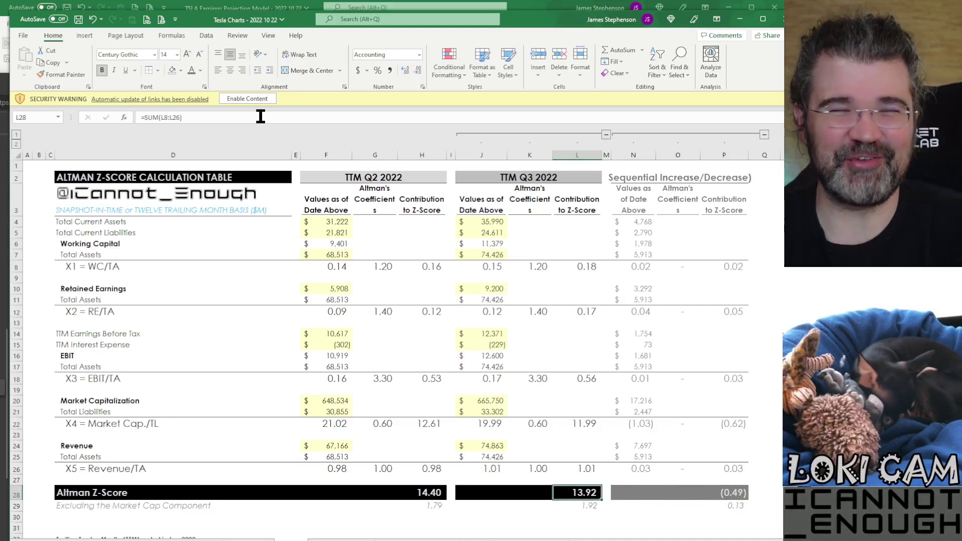
key("Right")
key("Right")
key("Right")
key("Right")
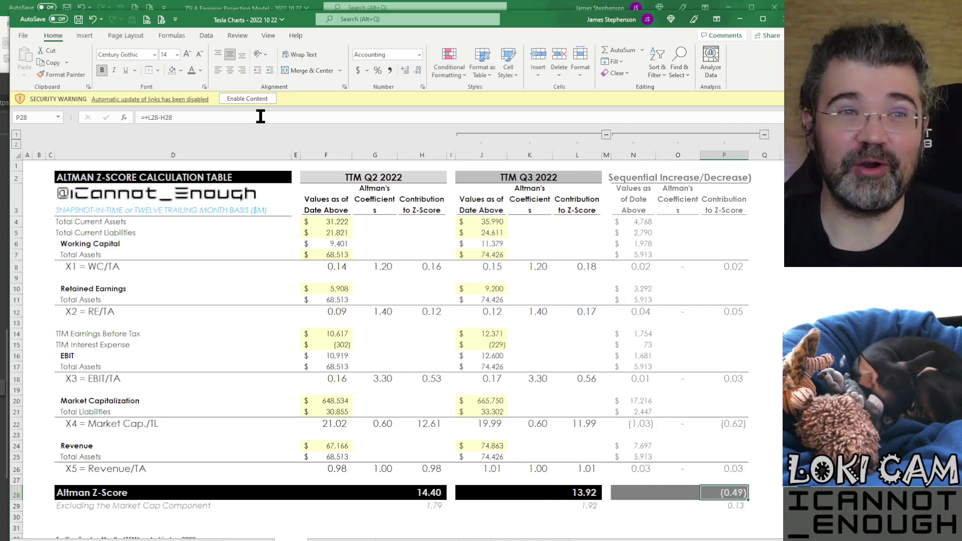
key("Up")
key("Up")
key("Up")
key("Up")
key("Up")
key("Up")
key("Up")
key("Up")
key("Up")
key("Up")
key("Up")
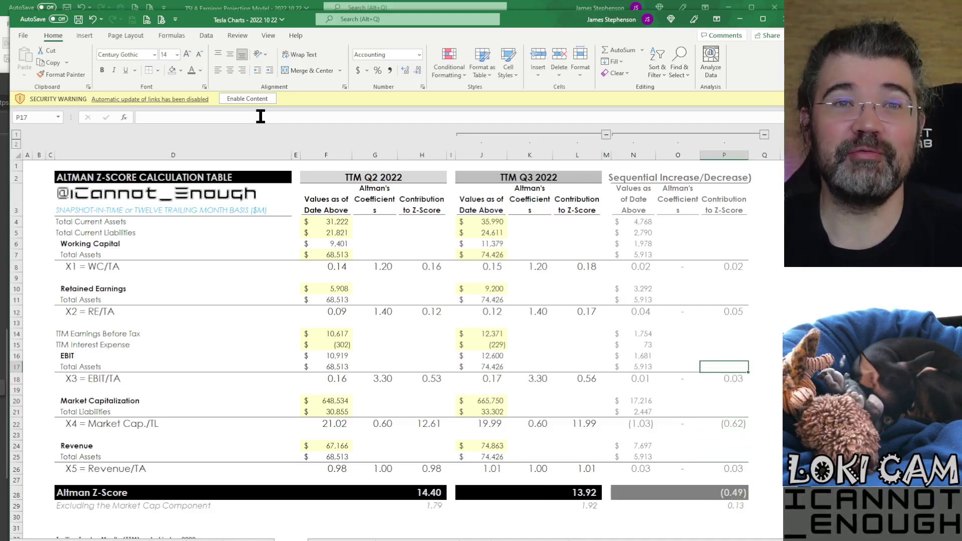
key("Up")
key("Up")
key("Up")
key("Up")
key("Up")
key("Up")
key("Up")
key("Up")
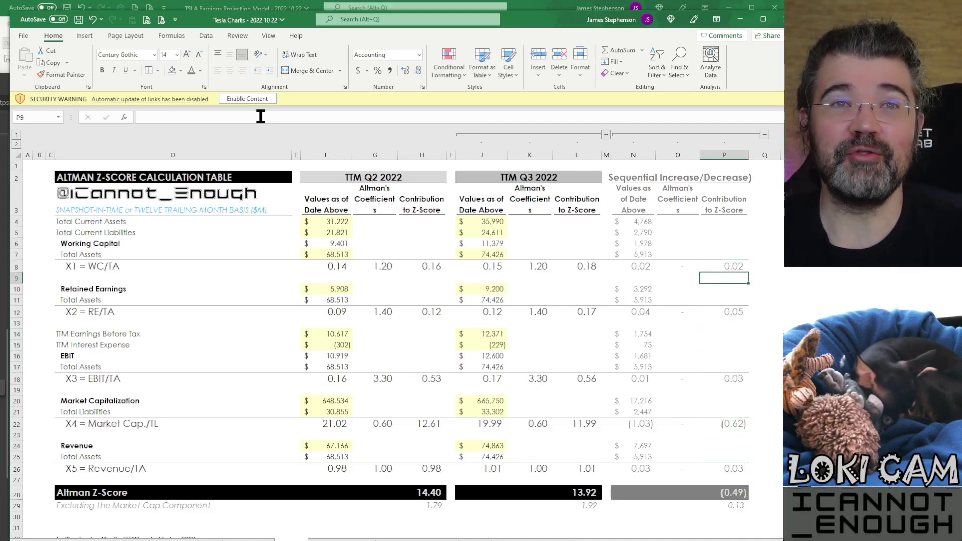
key("Down")
key("Down")
key("Down")
key("Down")
key("Down")
key("Down")
key("Down")
key("Down")
key("Down")
key("Down")
key("Down")
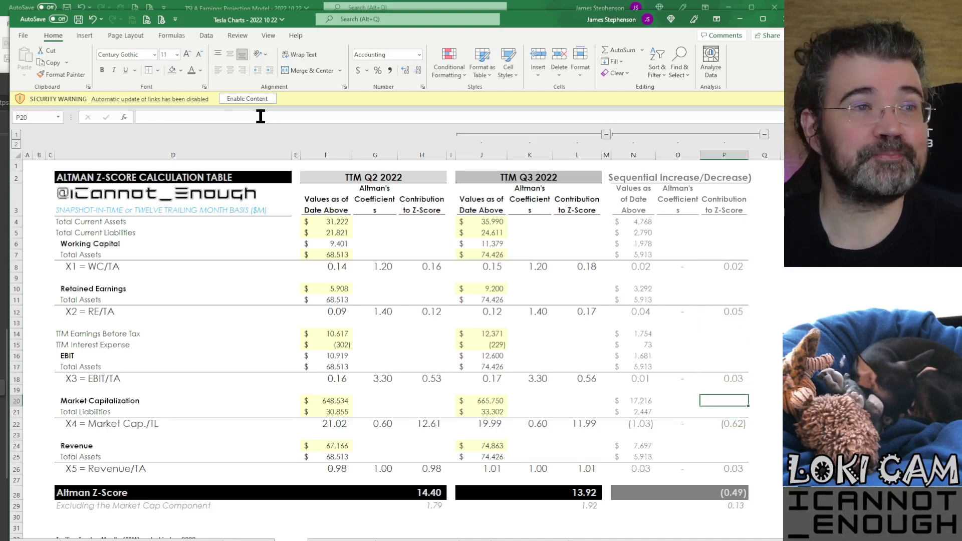
key("Down")
key("Down")
key("Down")
key("Down")
key("Down")
key("Down")
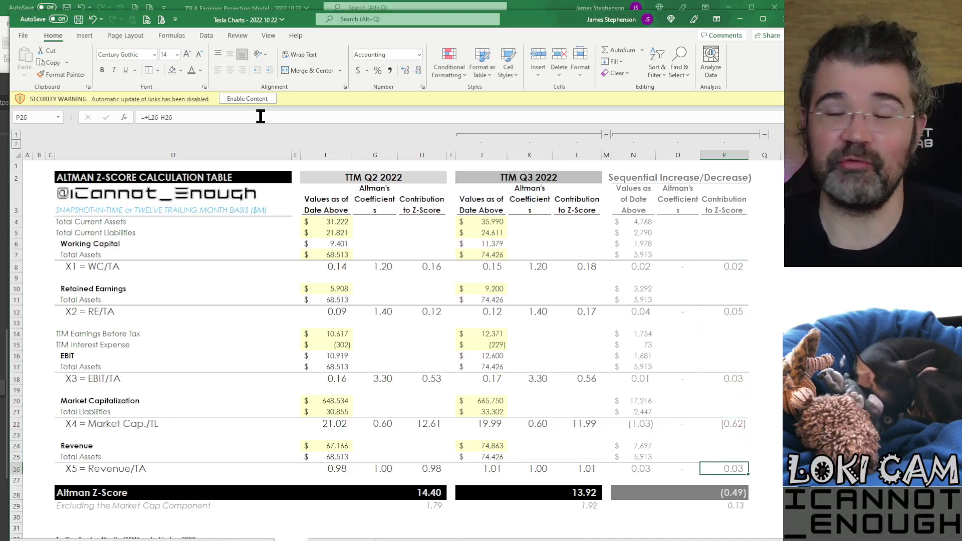